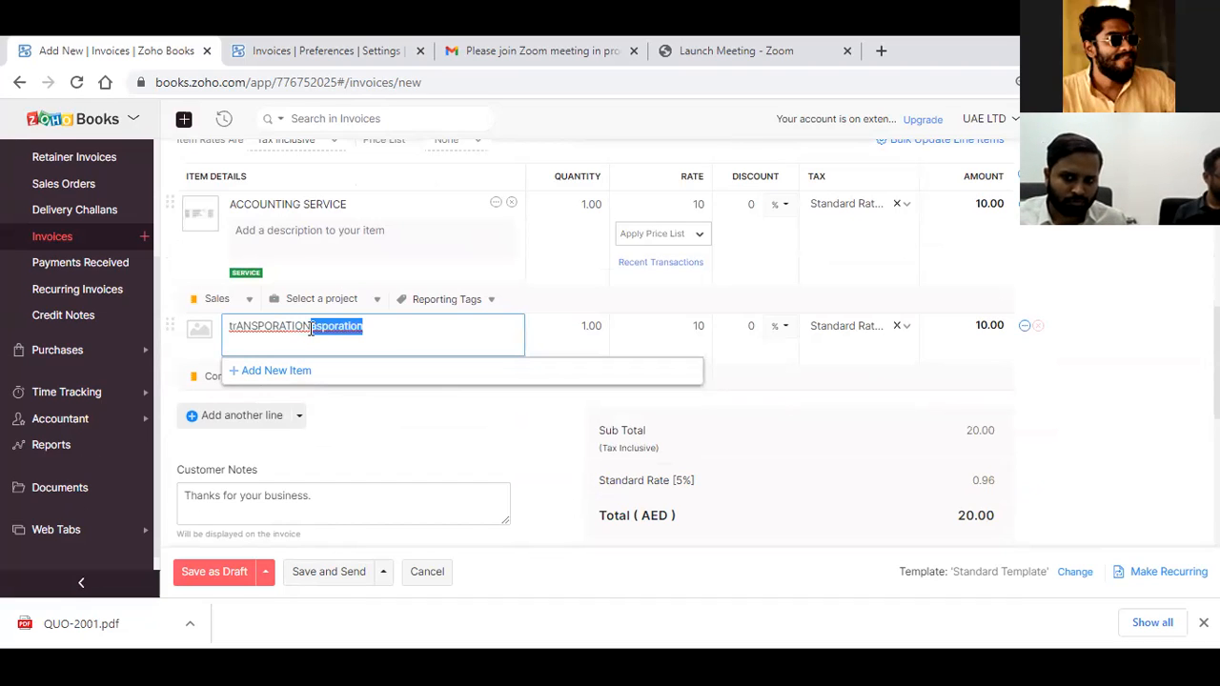
# Step: Finish naming the second invoice line item trANSPORATION and save the invoice as a draft
pyautogui.press('BackSpace')
pyautogui.click(363, 449)
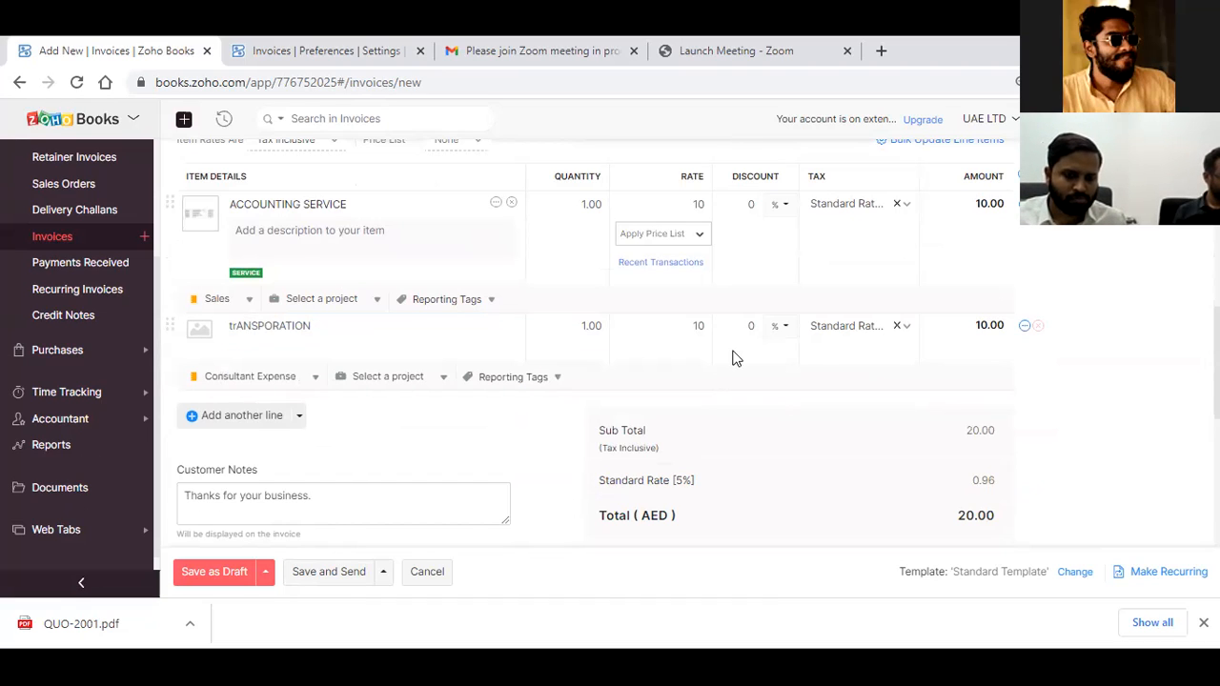
pyautogui.scroll(-3, 721, 360)
pyautogui.scroll(3, 721, 360)
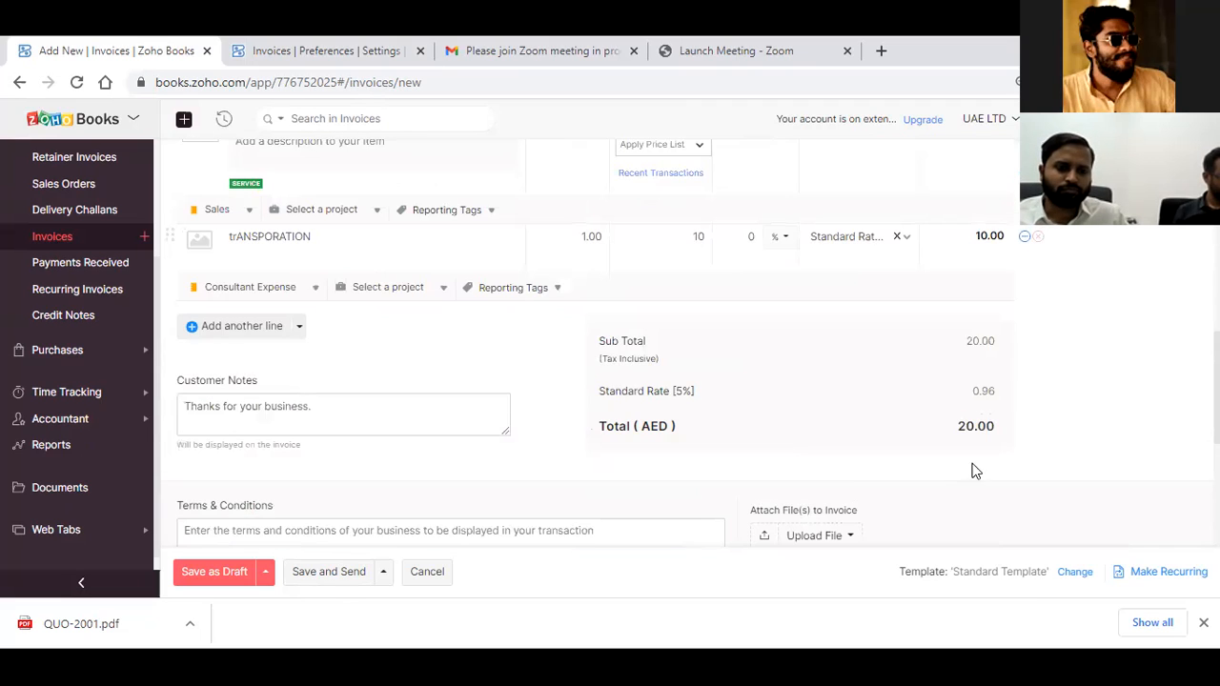
pyautogui.doubleClick(976, 514)
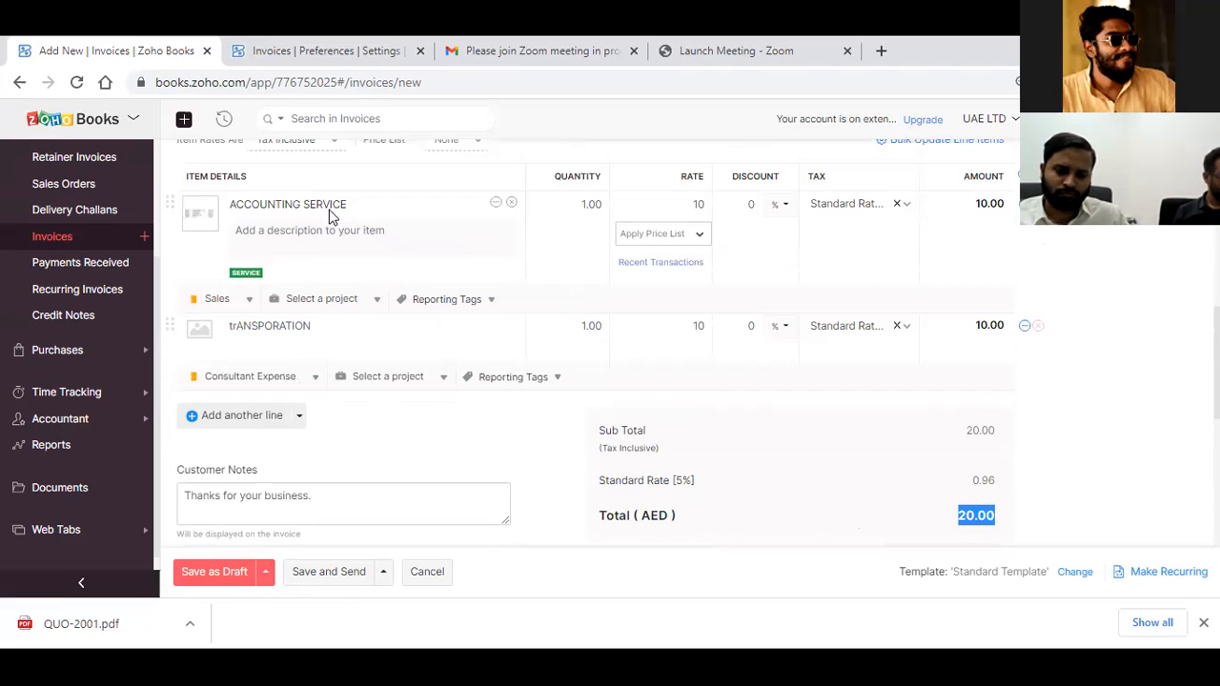
pyautogui.click(226, 571)
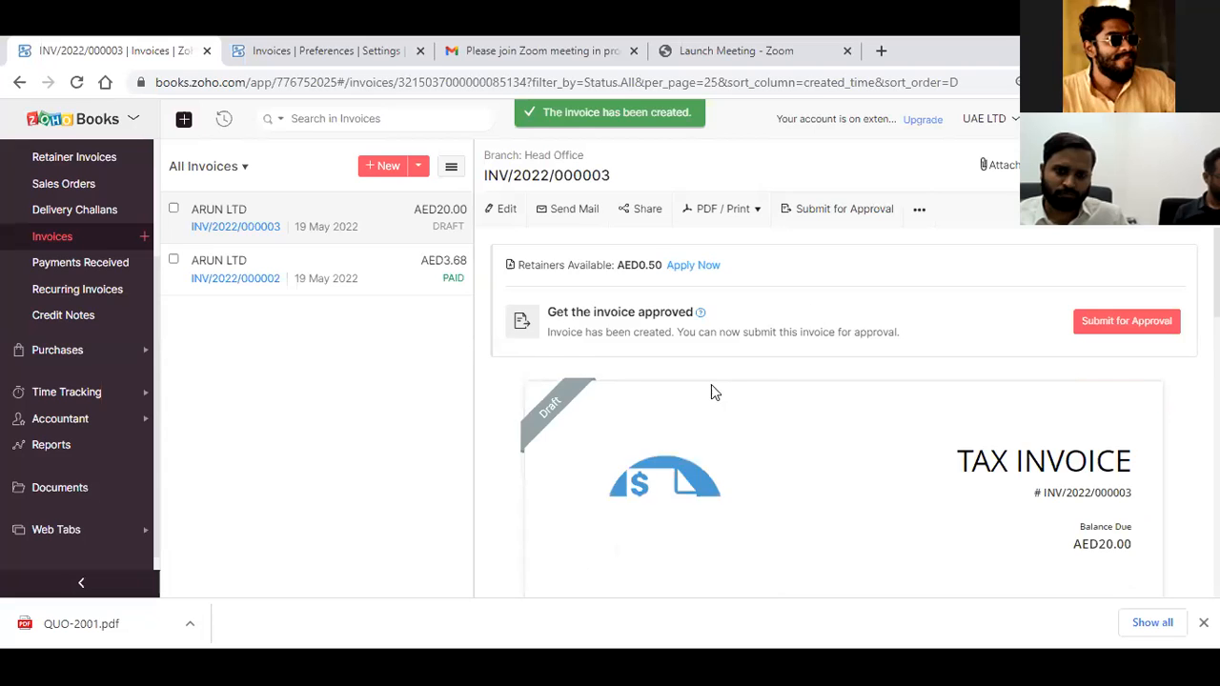
pyautogui.scroll(-10, 713, 384)
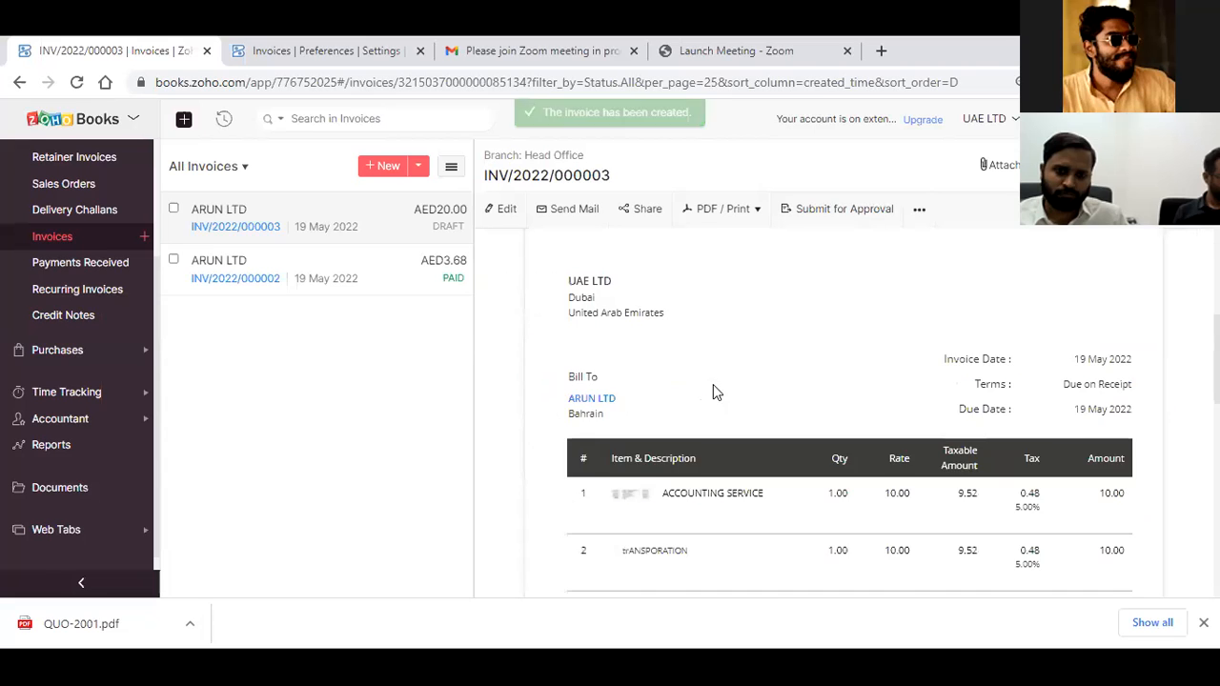
# Step: Open the Profit and Loss report and review its figures and date range options
pyautogui.click(51, 444)
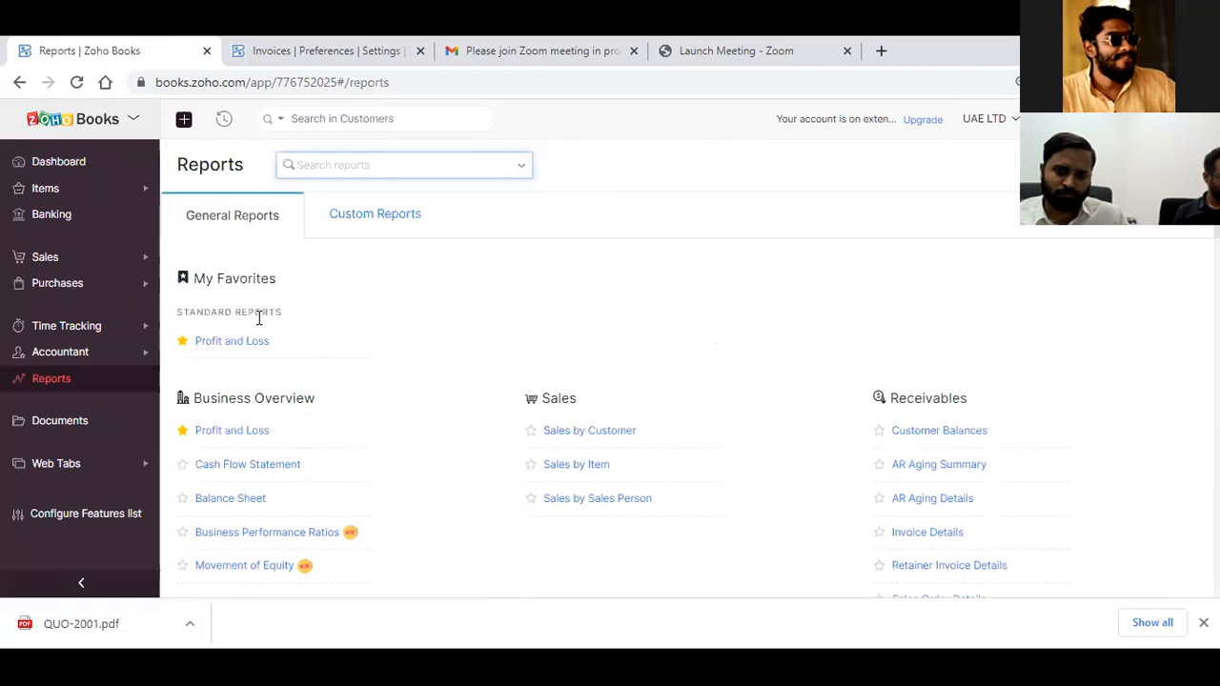
pyautogui.click(228, 342)
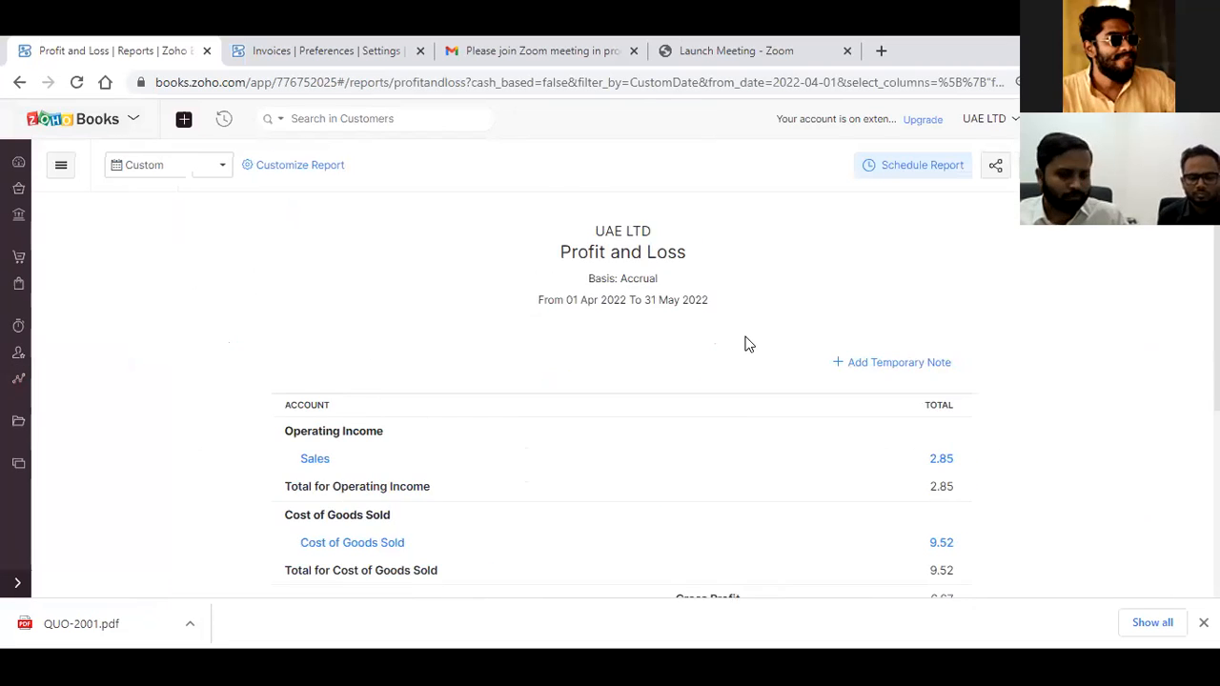
pyautogui.scroll(-3, 749, 344)
pyautogui.scroll(3, 749, 344)
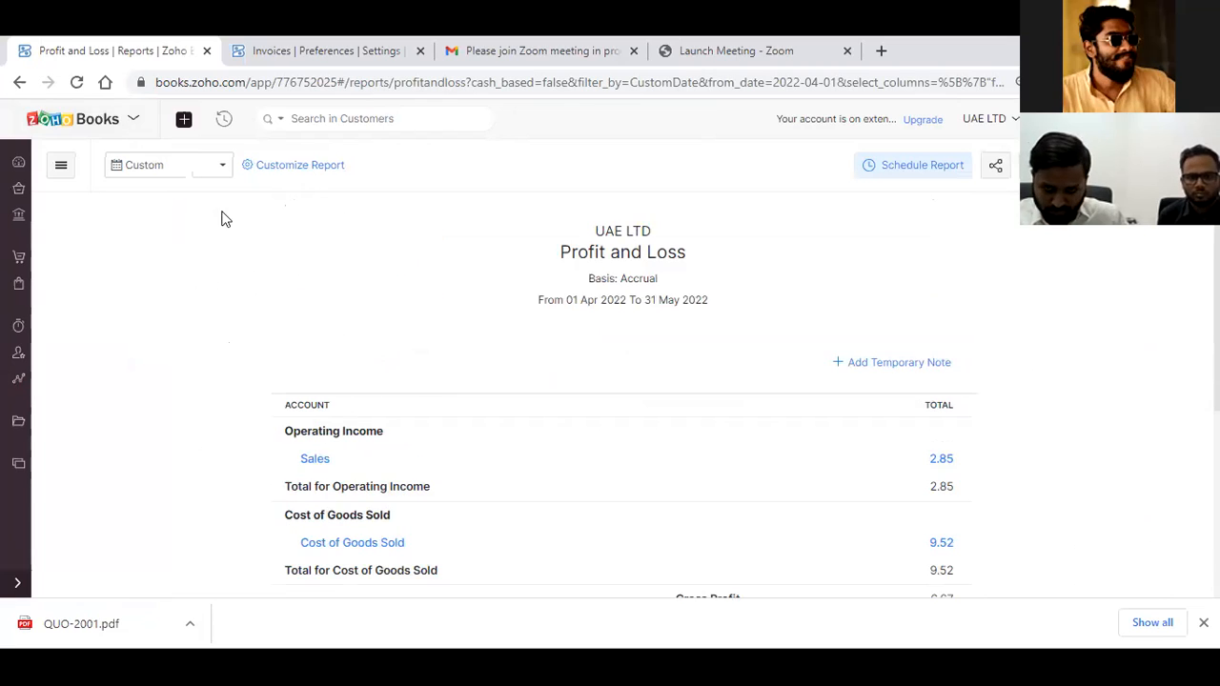
pyautogui.click(202, 169)
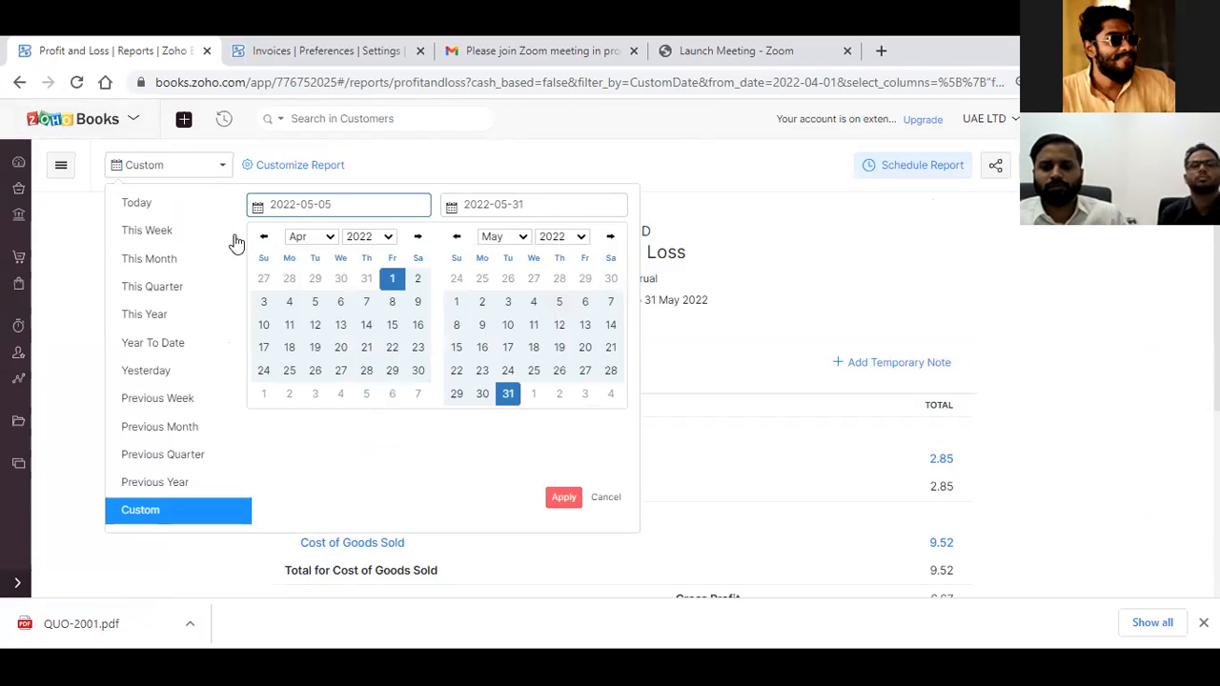
# Step: Return to the AED20.00 draft invoice for ARUN LTD and submit it for approval
pyautogui.click(59, 237)
pyautogui.click(17, 273)
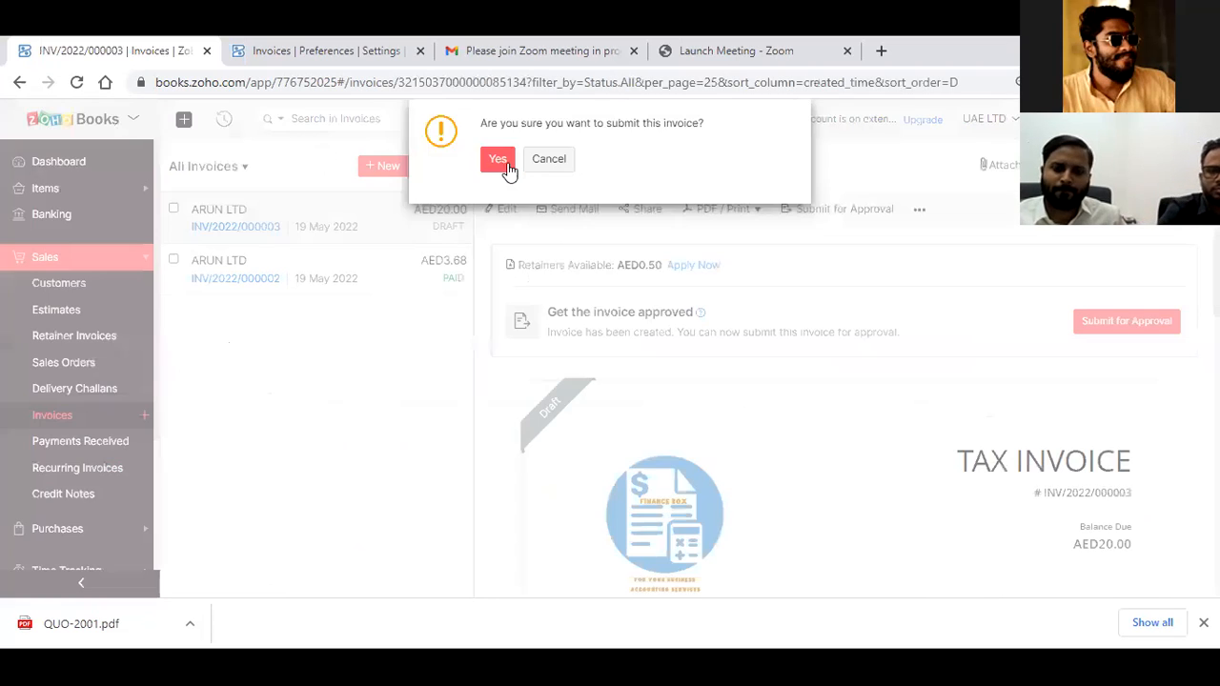
pyautogui.click(496, 158)
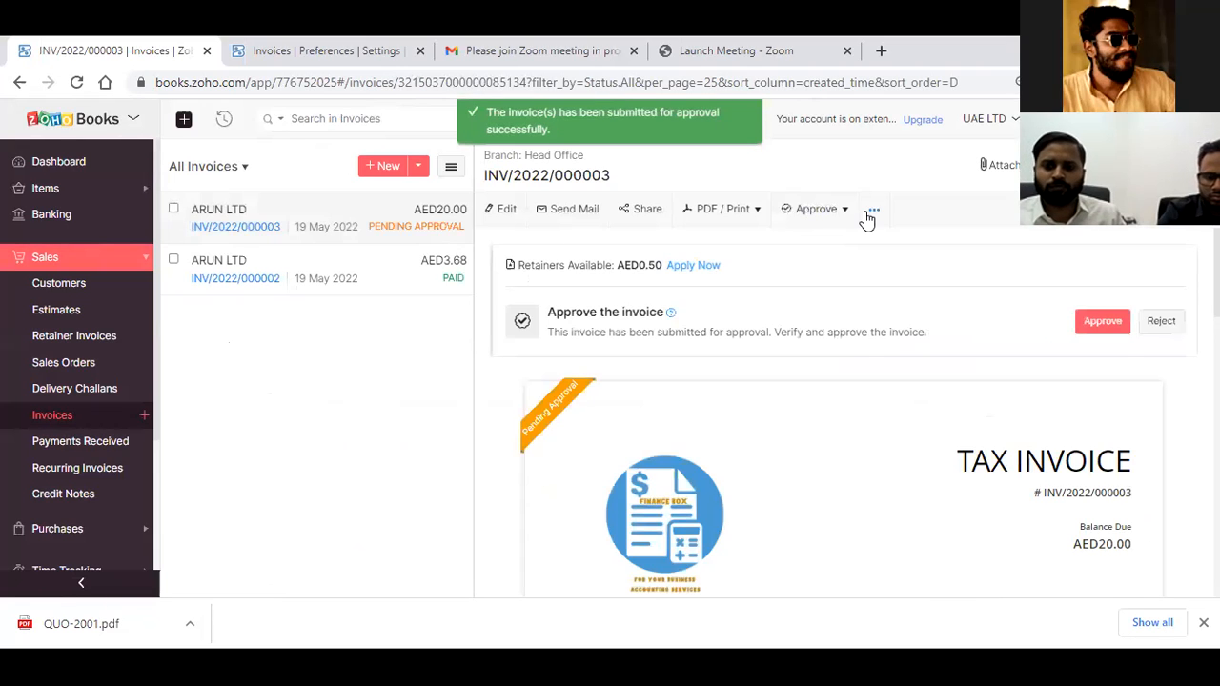
# Step: Approve the submitted AED20.00 invoice and mark it as sent
pyautogui.click(1113, 321)
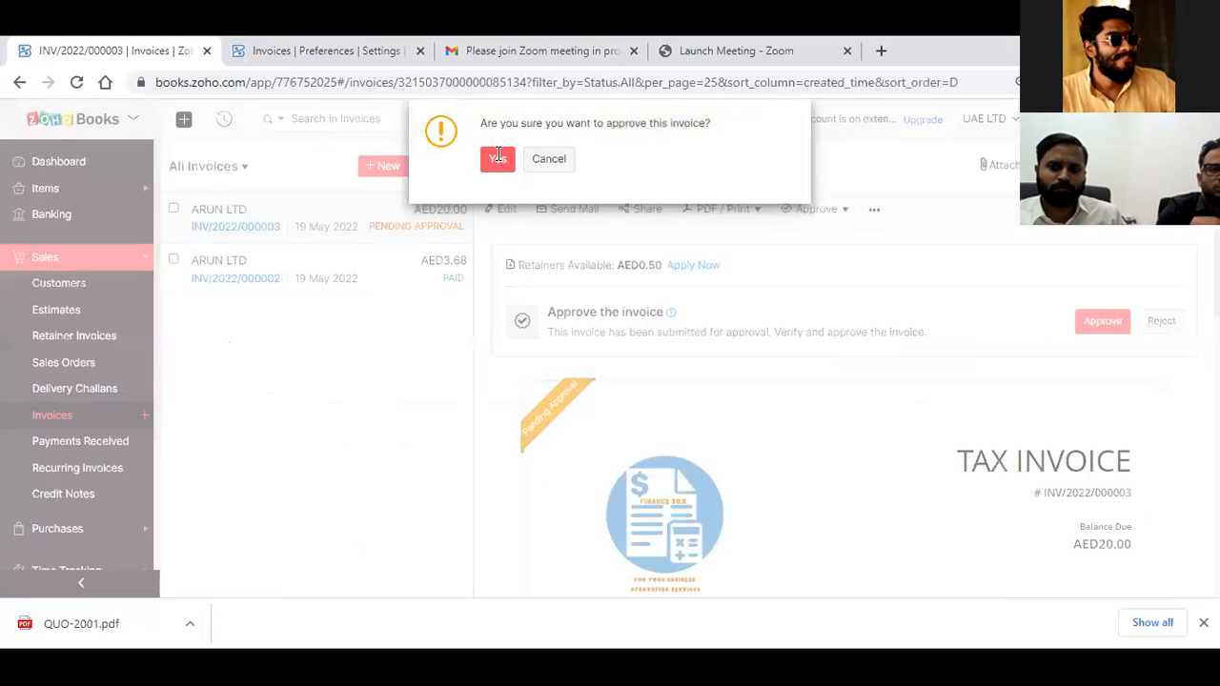
pyautogui.click(496, 158)
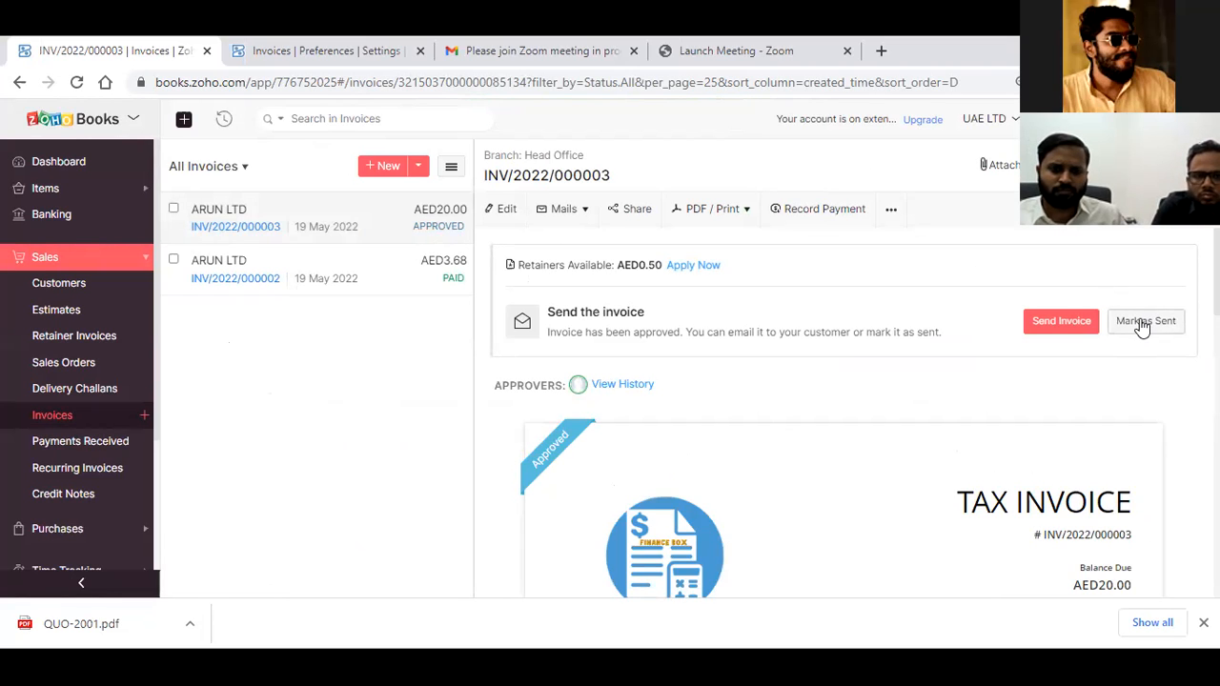
pyautogui.click(1141, 323)
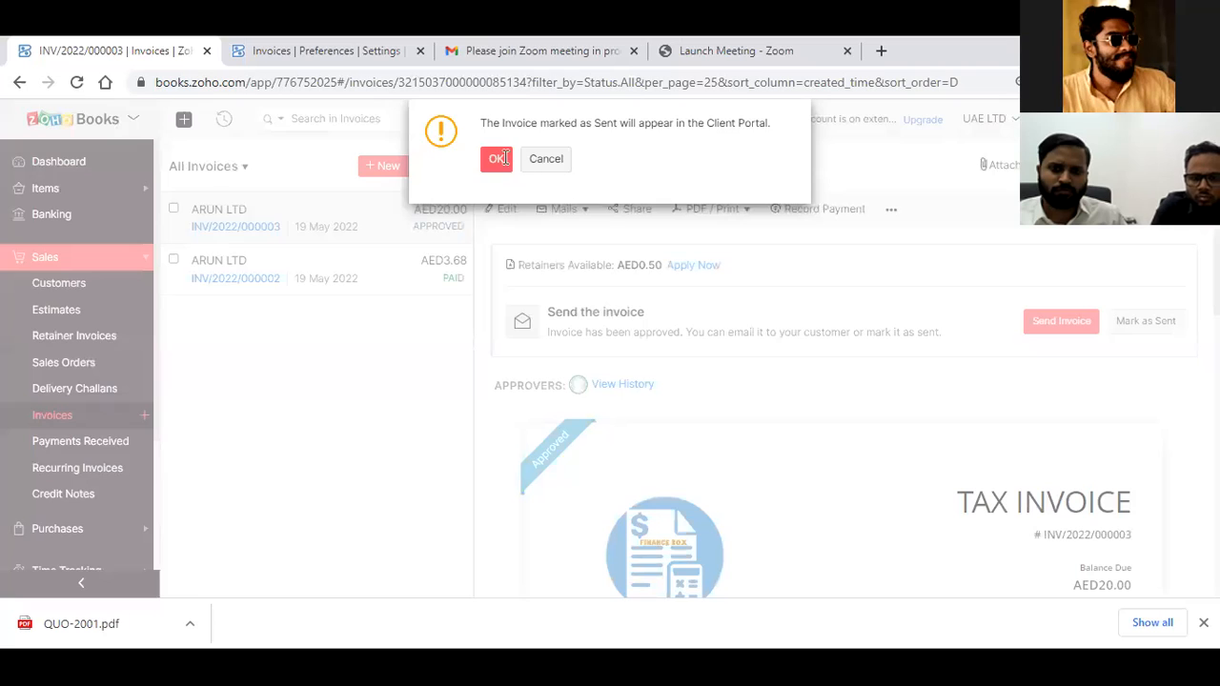
pyautogui.click(496, 150)
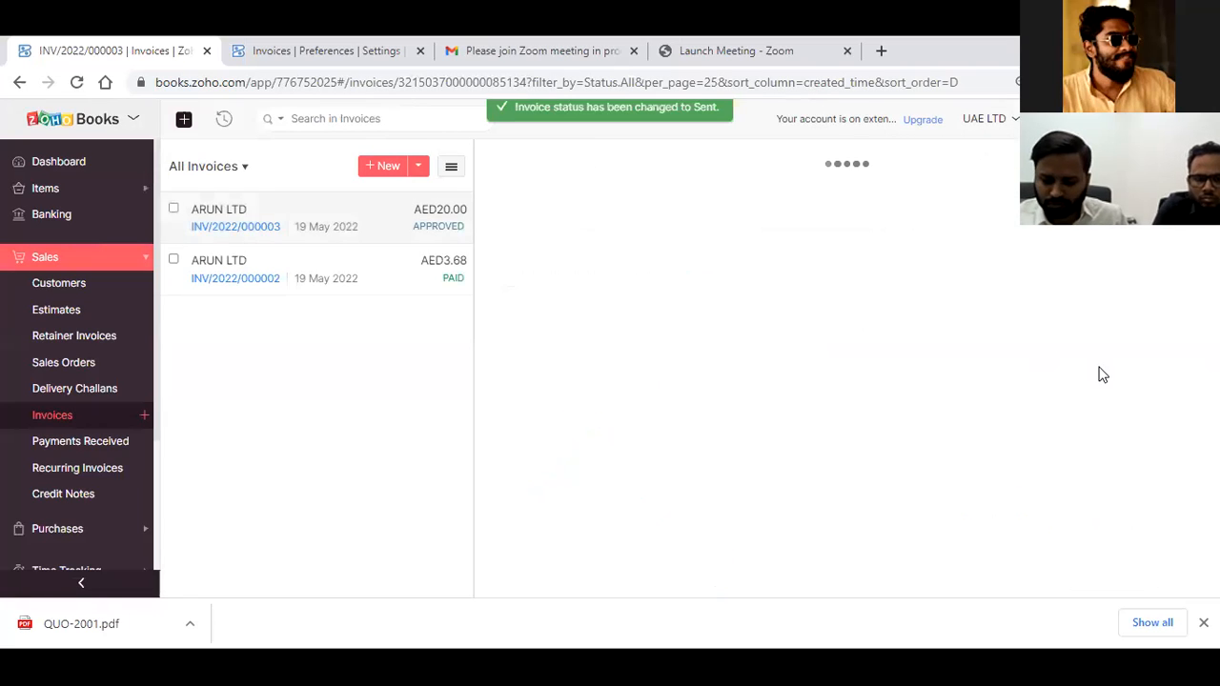
# Step: Check the Sales and Consultant Expense totals in the Profit and Loss report, and close the report
pyautogui.click(34, 447)
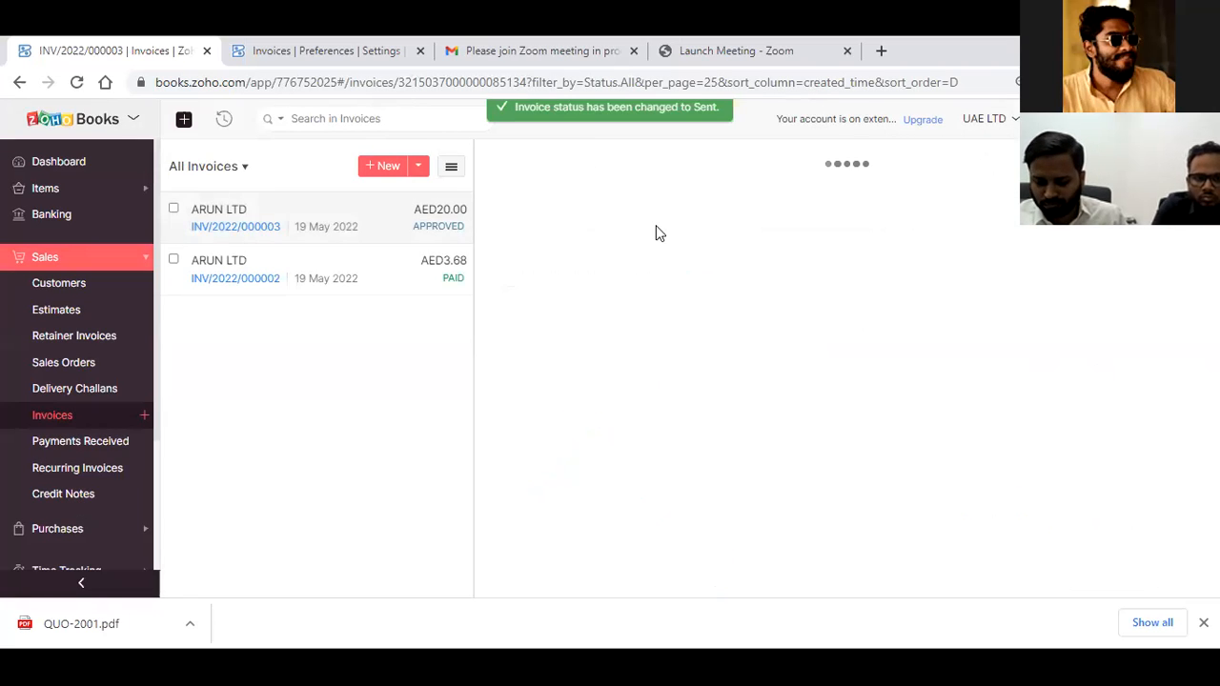
pyautogui.click(233, 341)
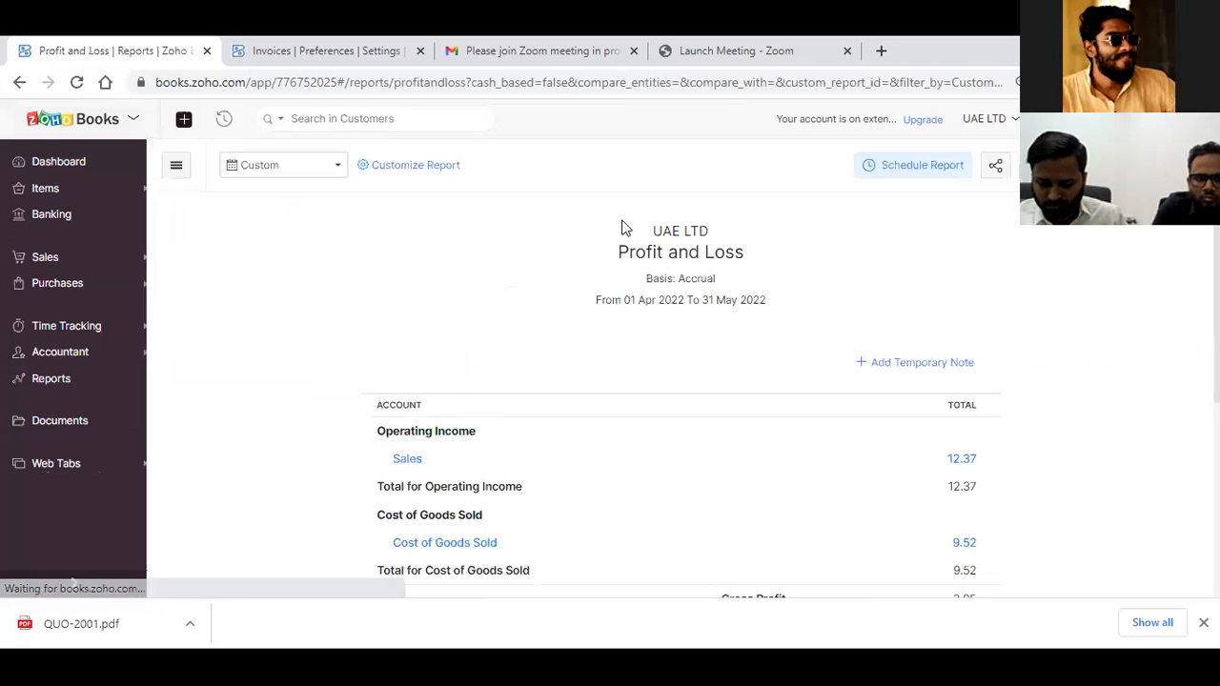
pyautogui.scroll(-3, 640, 265)
pyautogui.scroll(2, 640, 286)
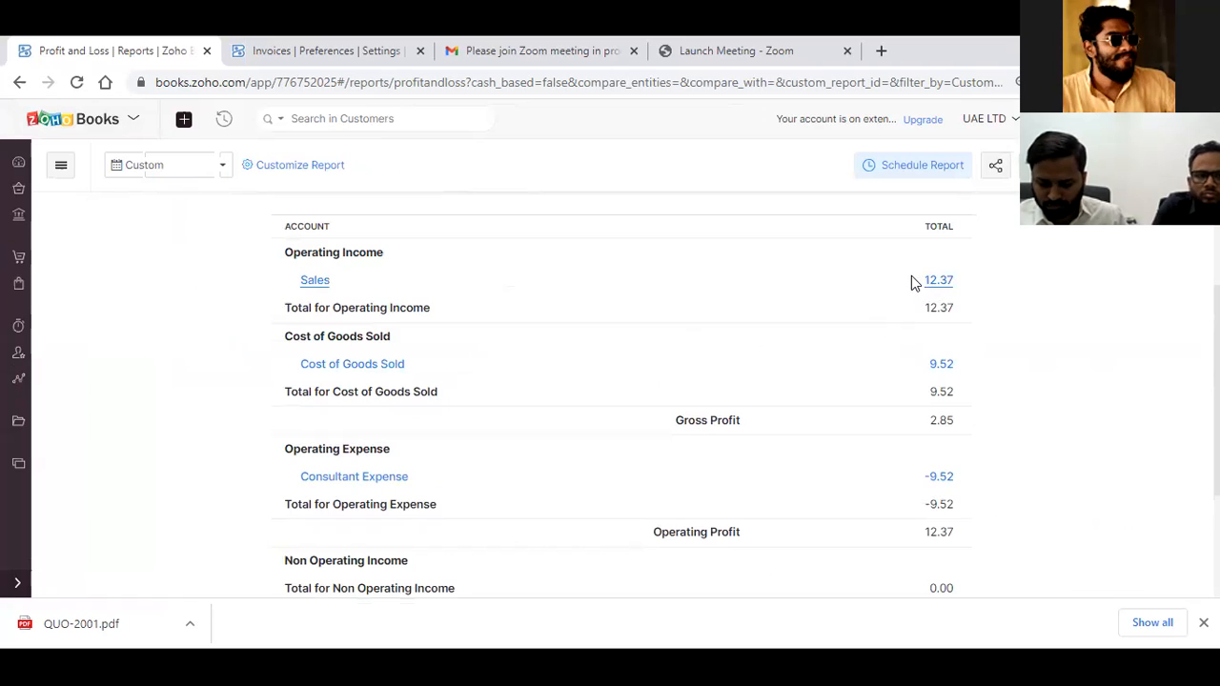
pyautogui.moveTo(923, 280); pyautogui.dragTo(959, 277)
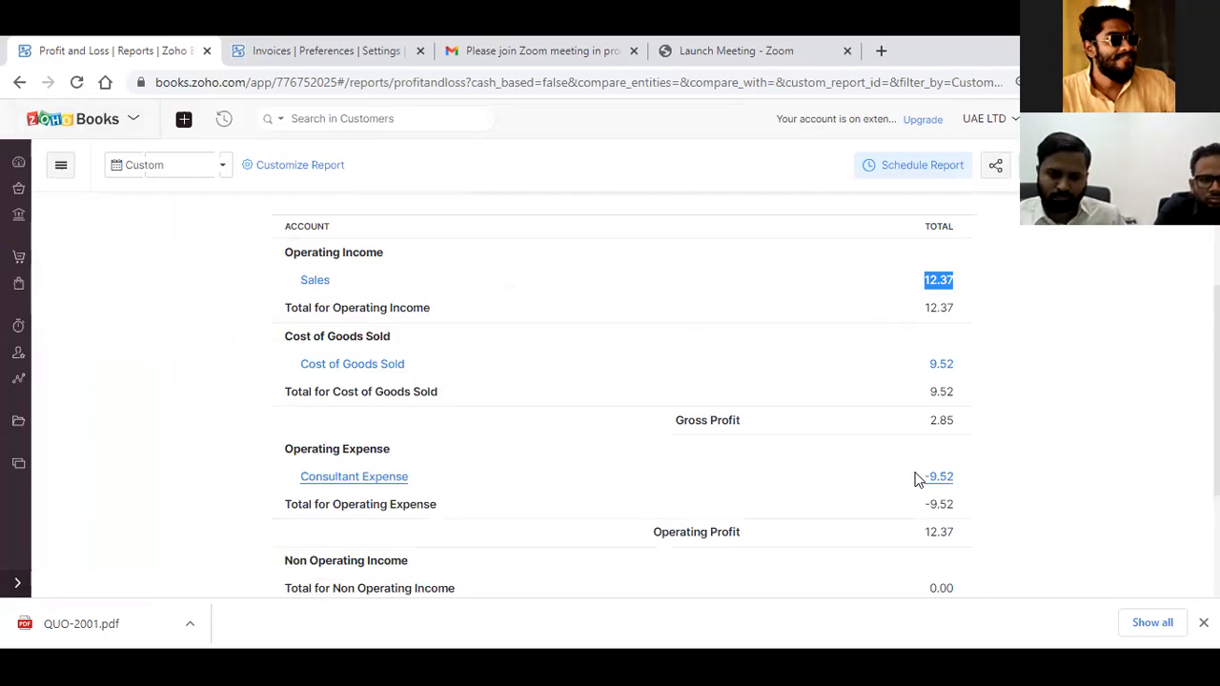
pyautogui.moveTo(917, 476); pyautogui.dragTo(953, 591)
pyautogui.scroll(-3, 1007, 403)
pyautogui.click(988, 381)
pyautogui.scroll(4, 671, 447)
pyautogui.scroll(1, 635, 371)
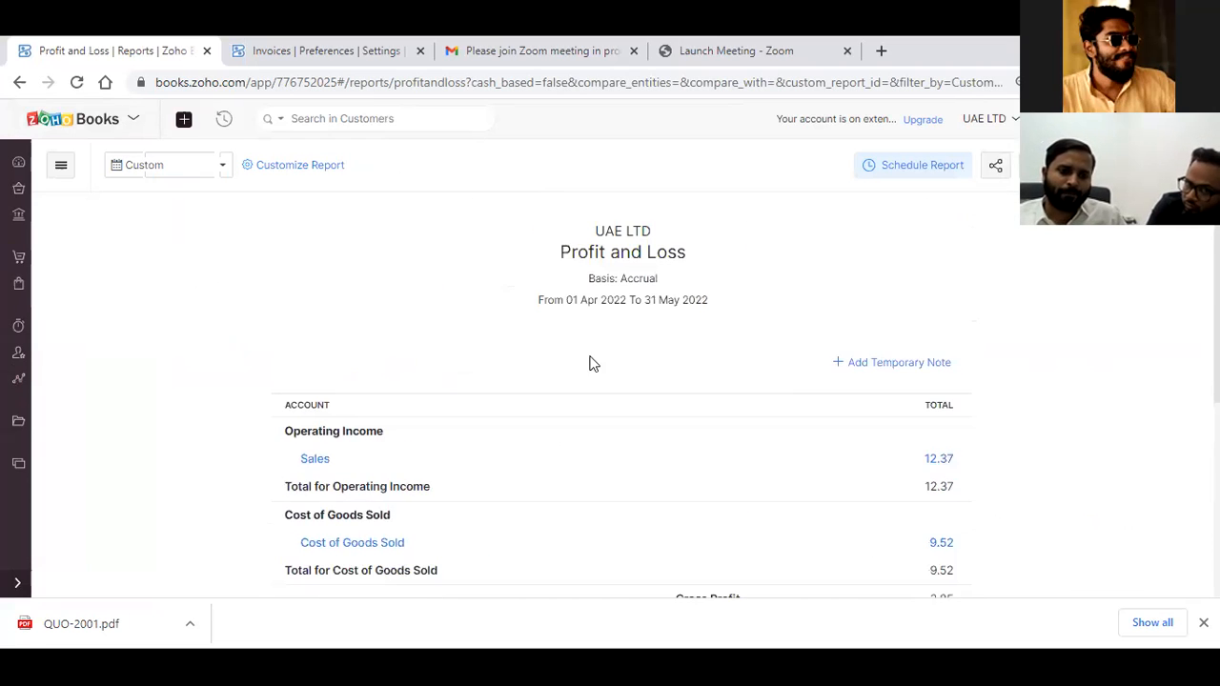
pyautogui.scroll(-1, 787, 382)
pyautogui.click(1188, 165)
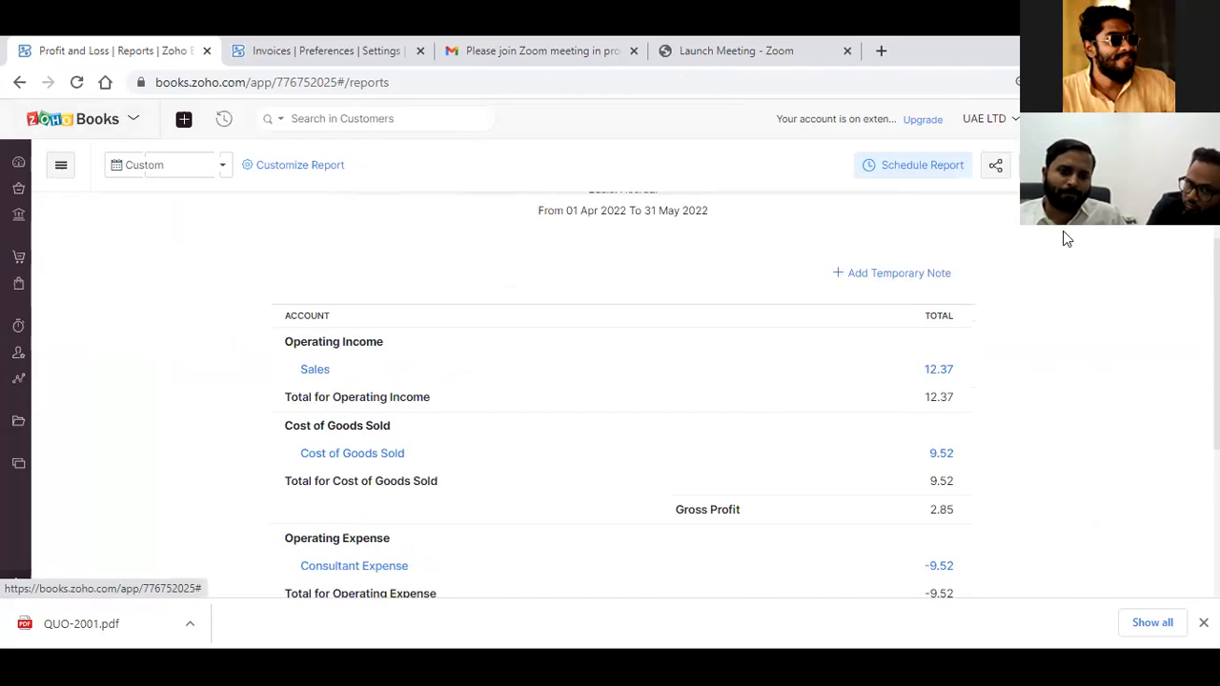
# Step: Look through the list of available reports, from Business Overview down to Activity
pyautogui.scroll(-1, 667, 353)
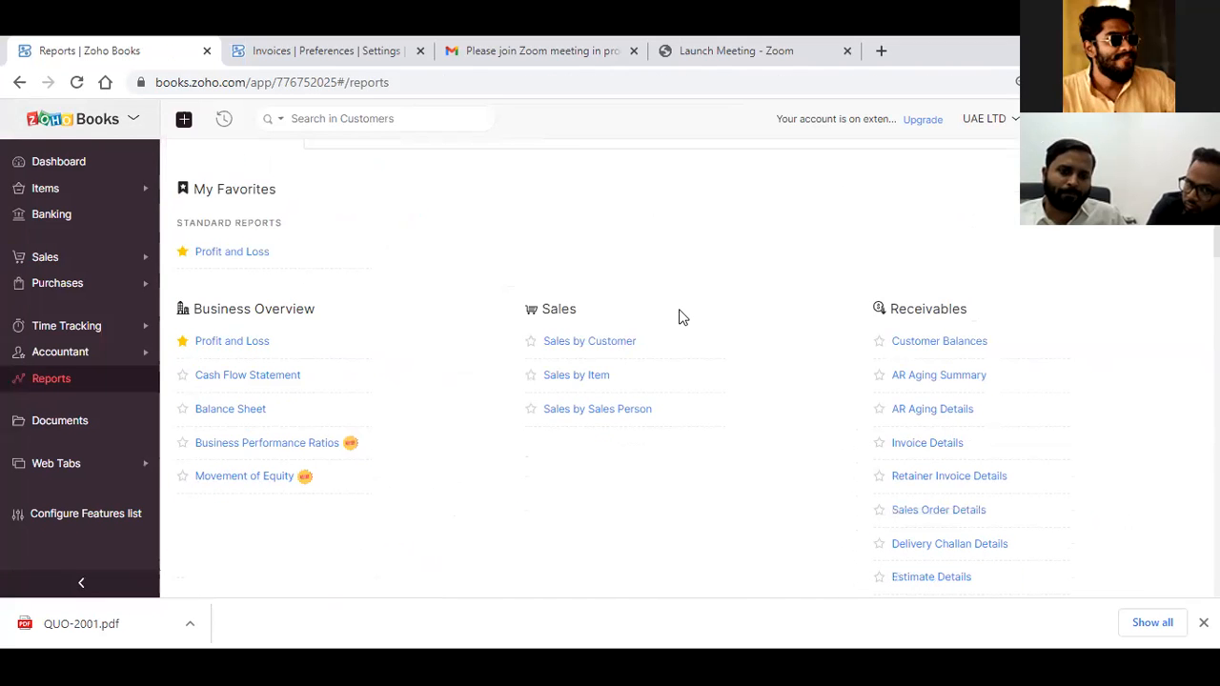
pyautogui.scroll(-6, 677, 305)
pyautogui.scroll(-10, 650, 322)
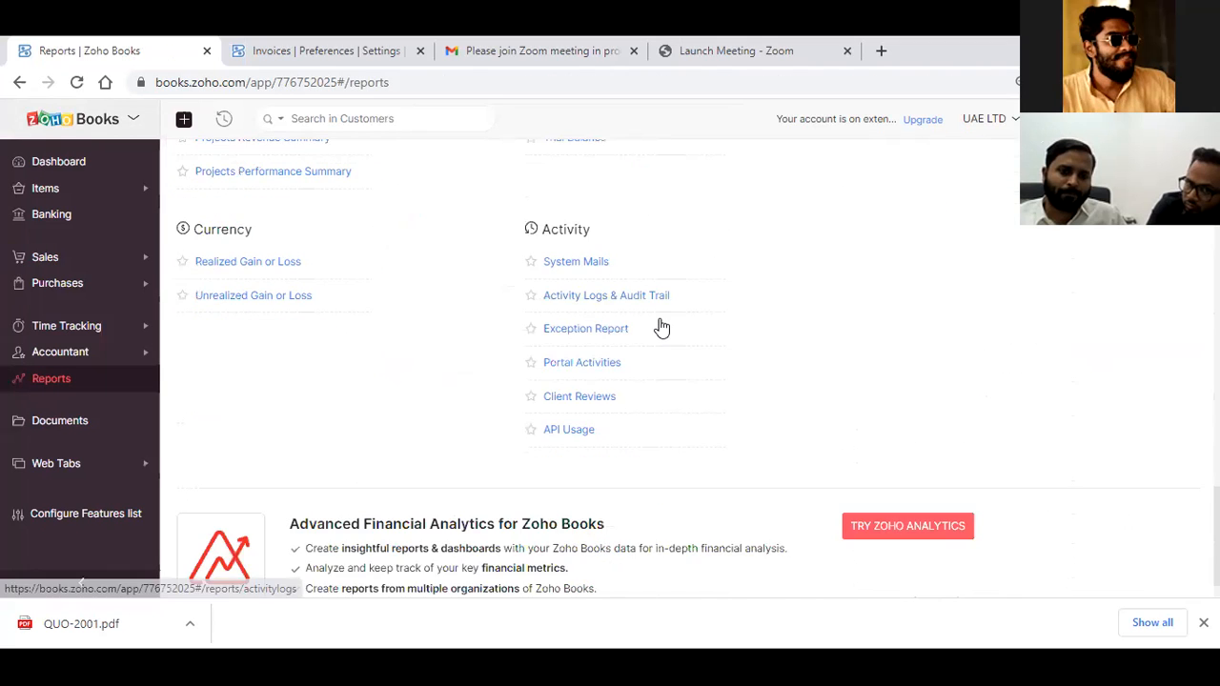
pyautogui.click(77, 284)
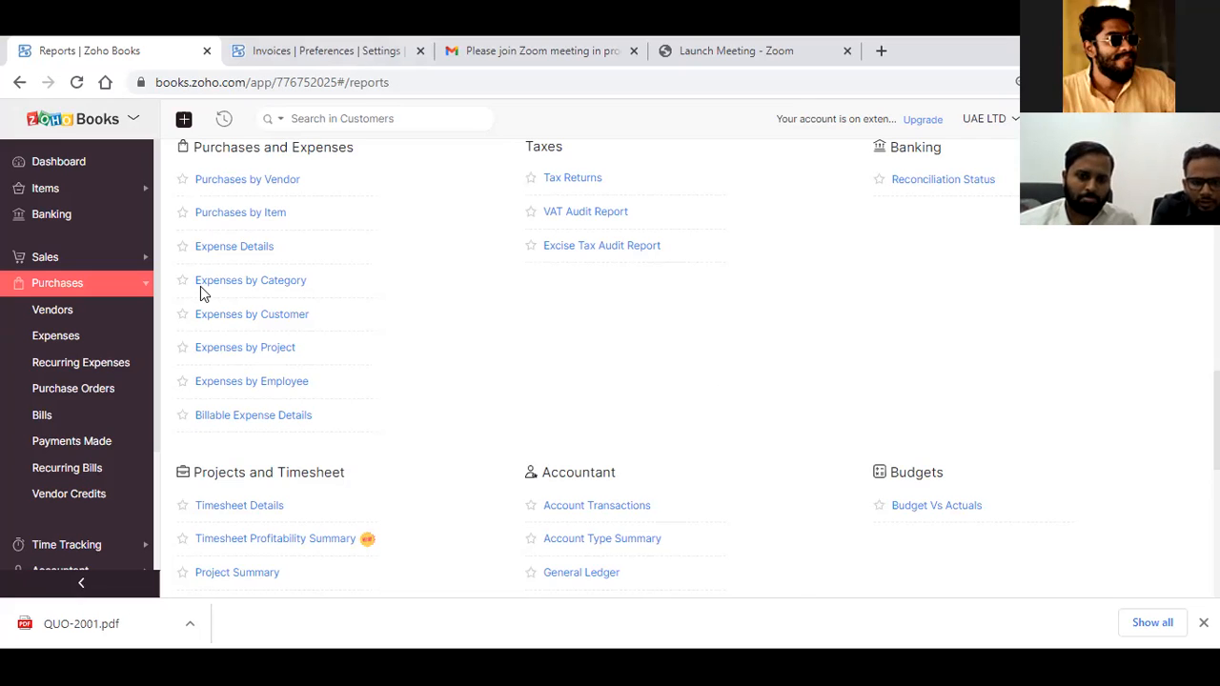
pyautogui.scroll(10, 199, 291)
pyautogui.scroll(4, 206, 305)
# Step: Reopen the Profit and Loss report and check its customization options without changing them
pyautogui.click(236, 345)
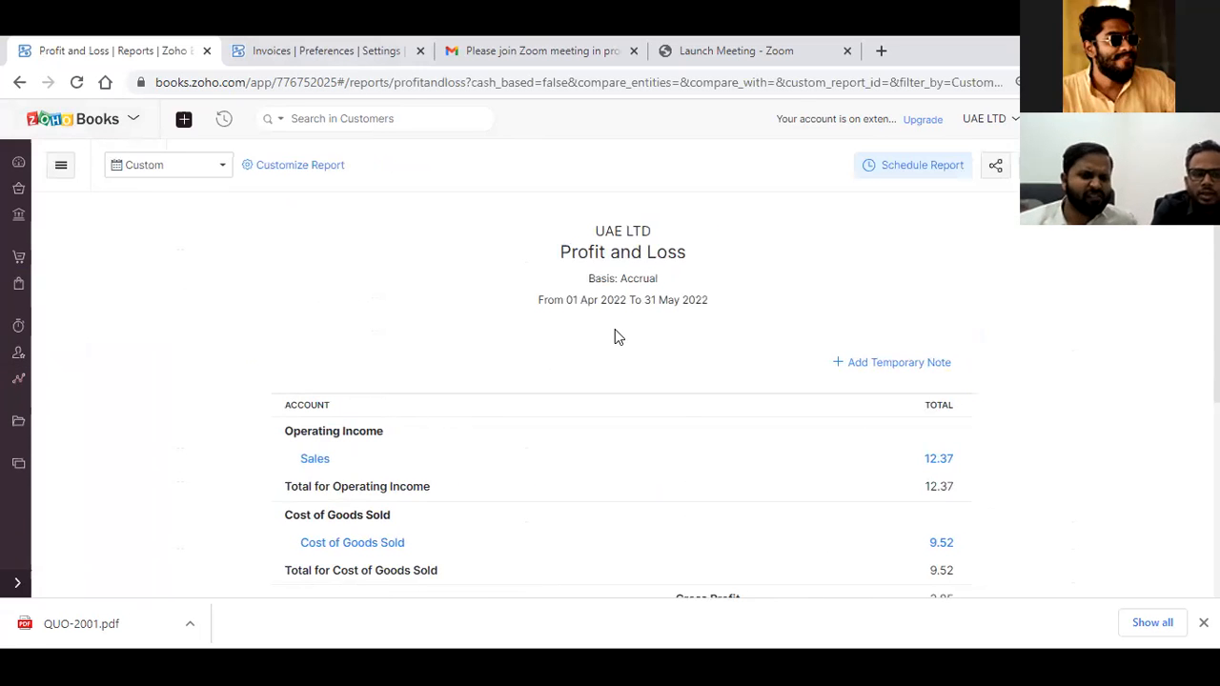
pyautogui.scroll(-2, 679, 405)
pyautogui.scroll(3, 679, 406)
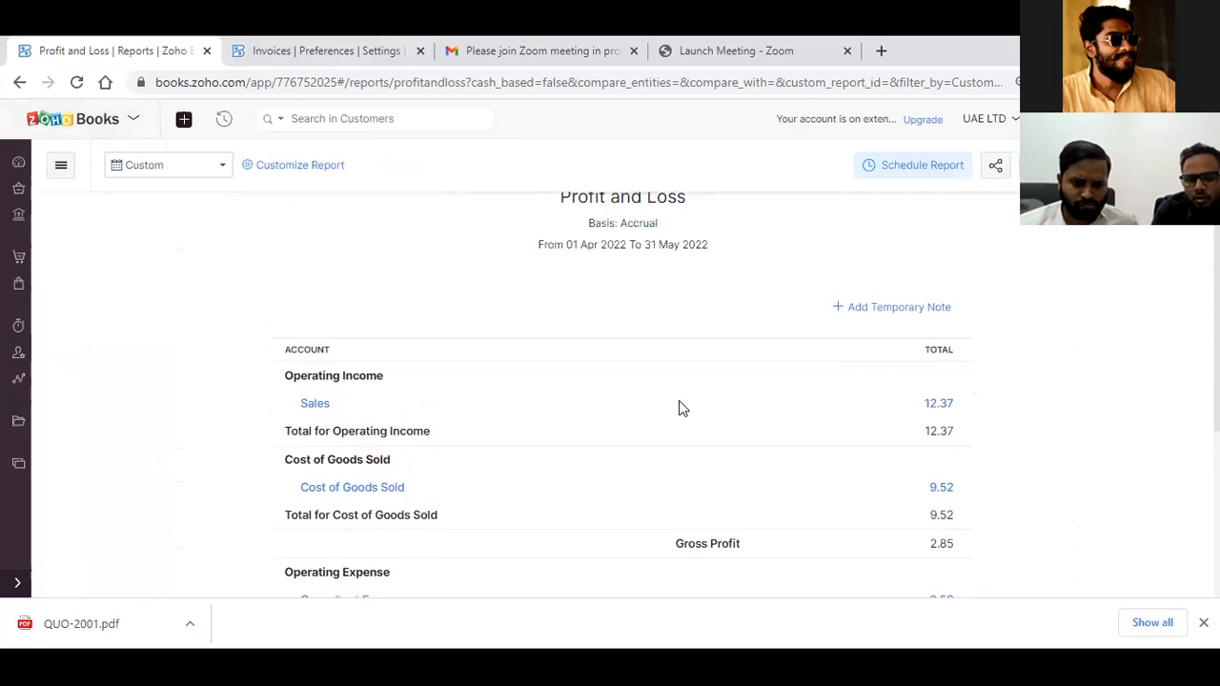
pyautogui.click(307, 165)
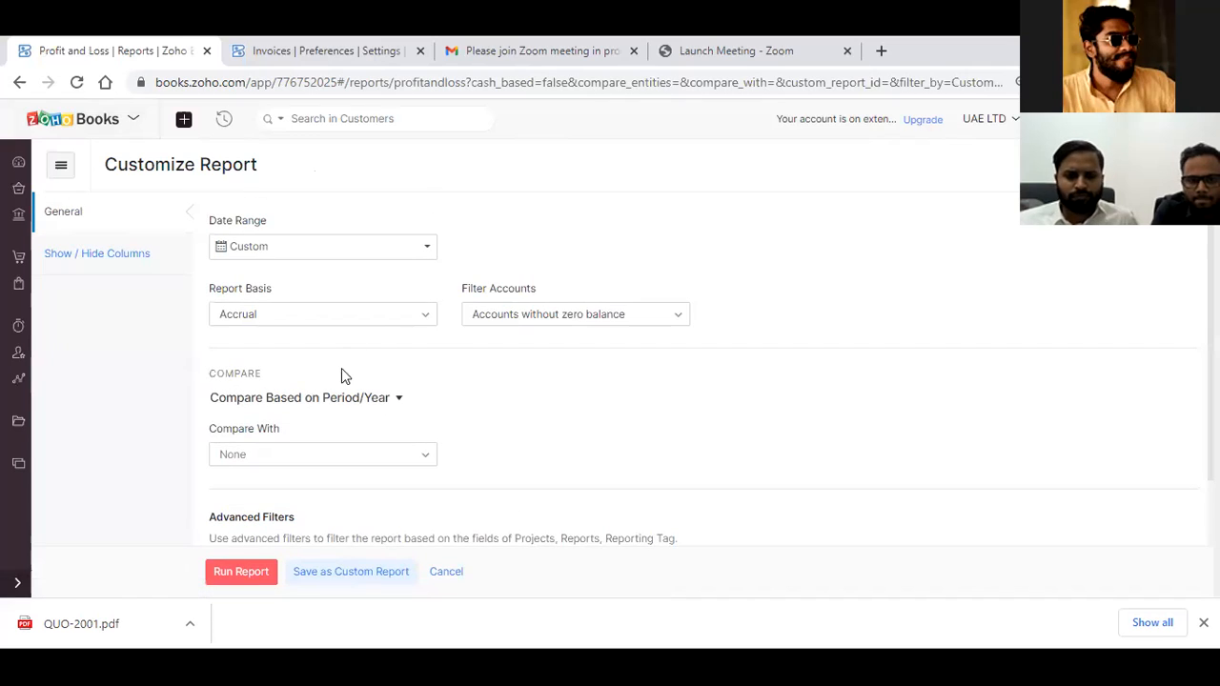
pyautogui.click(446, 571)
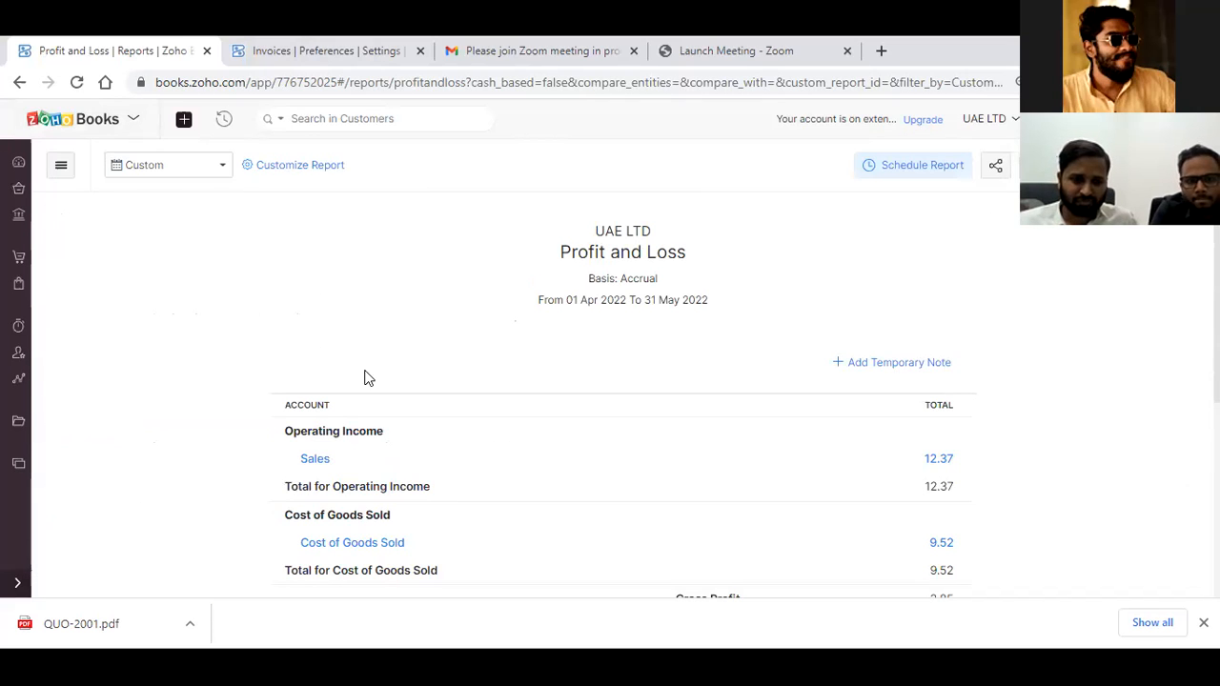
# Step: Load the invoices list, and review the options of the BUSINESS reporting tag in the settings
pyautogui.click(19, 260)
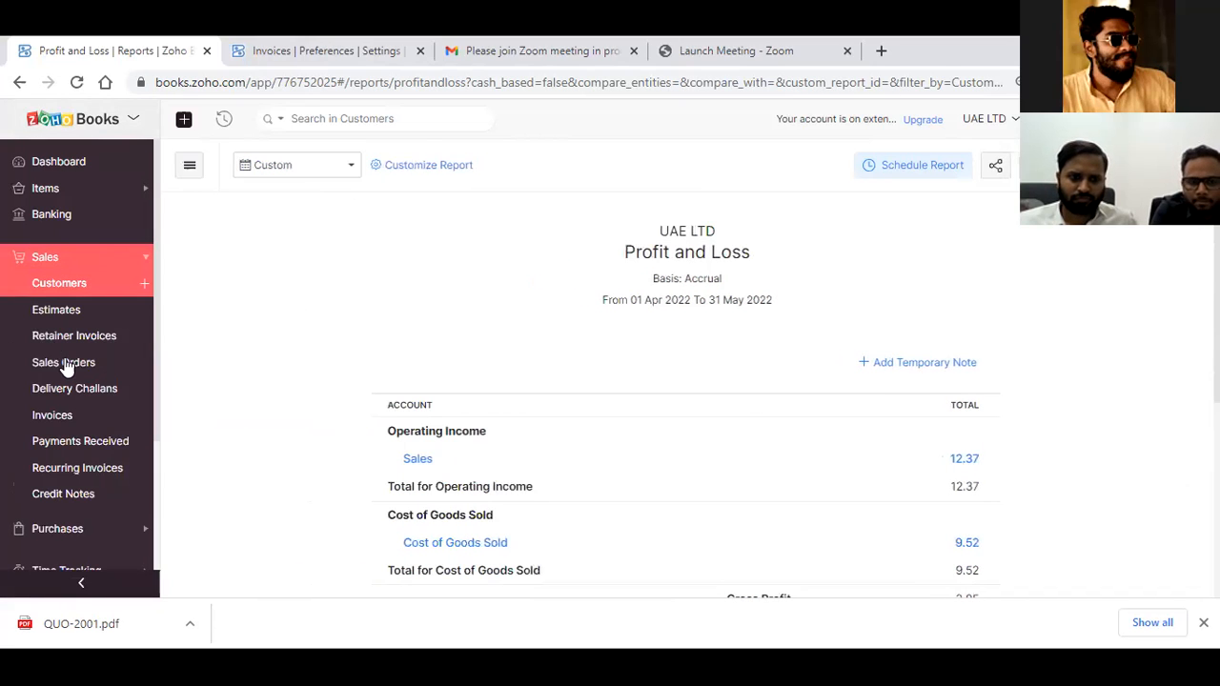
pyautogui.click(69, 416)
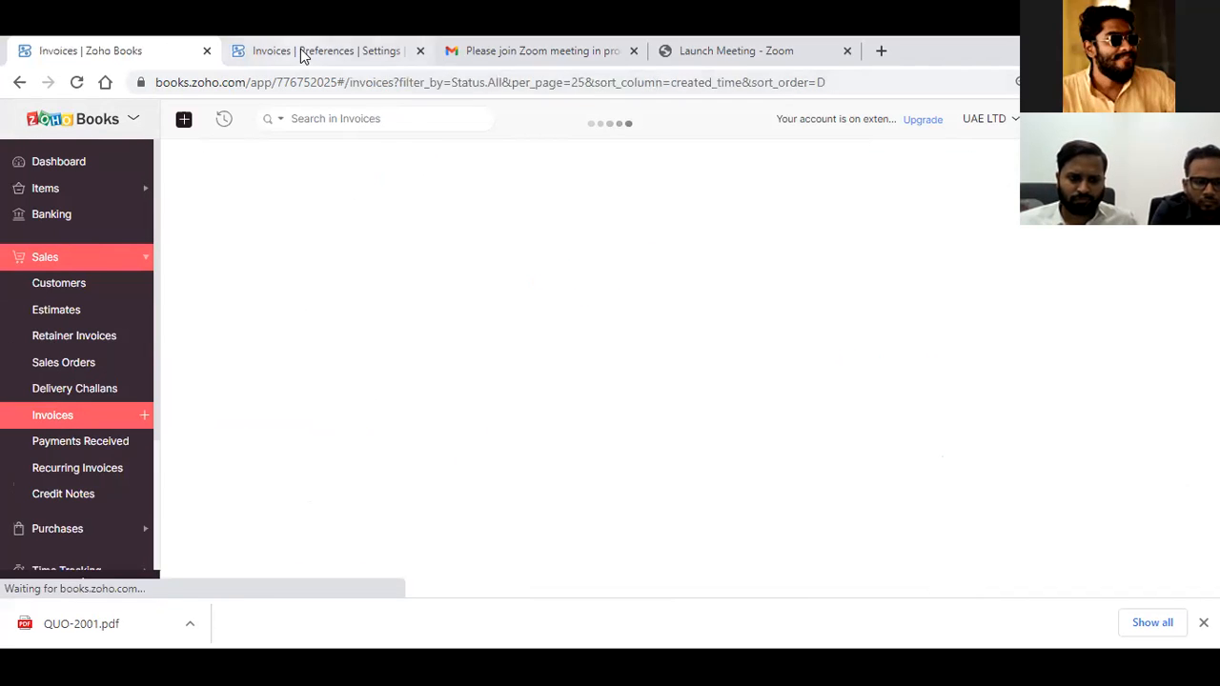
pyautogui.click(301, 50)
pyautogui.click(60, 463)
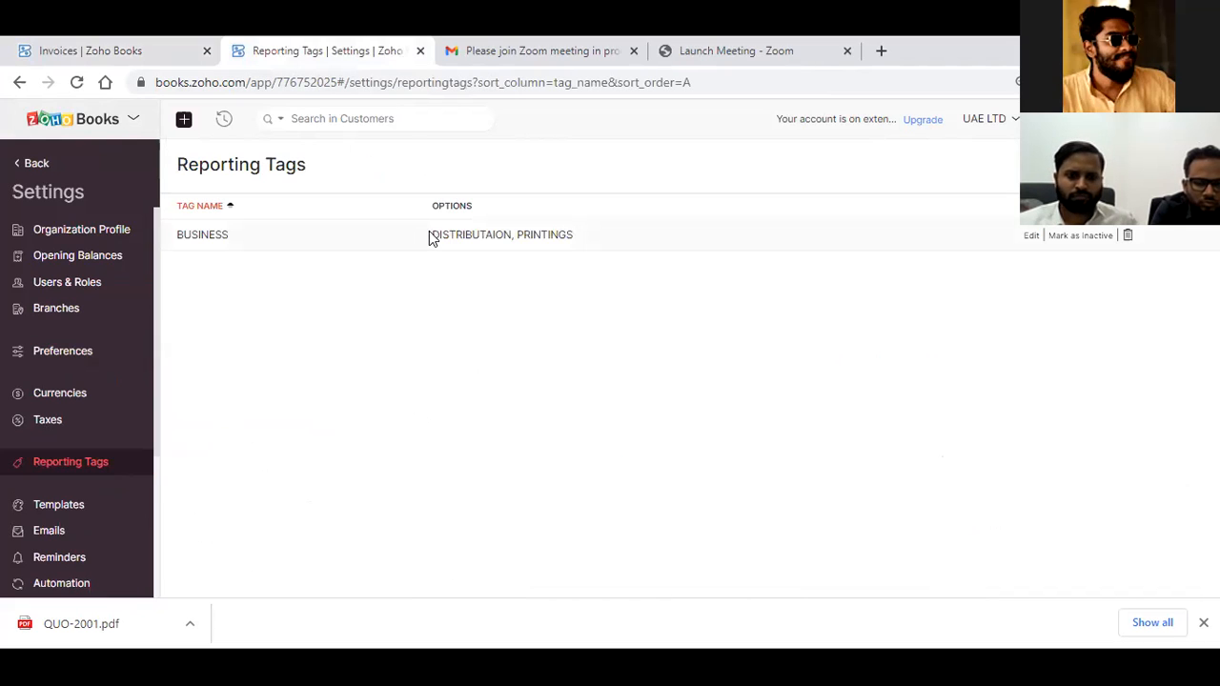
pyautogui.moveTo(430, 236); pyautogui.dragTo(586, 235)
pyautogui.click(586, 234)
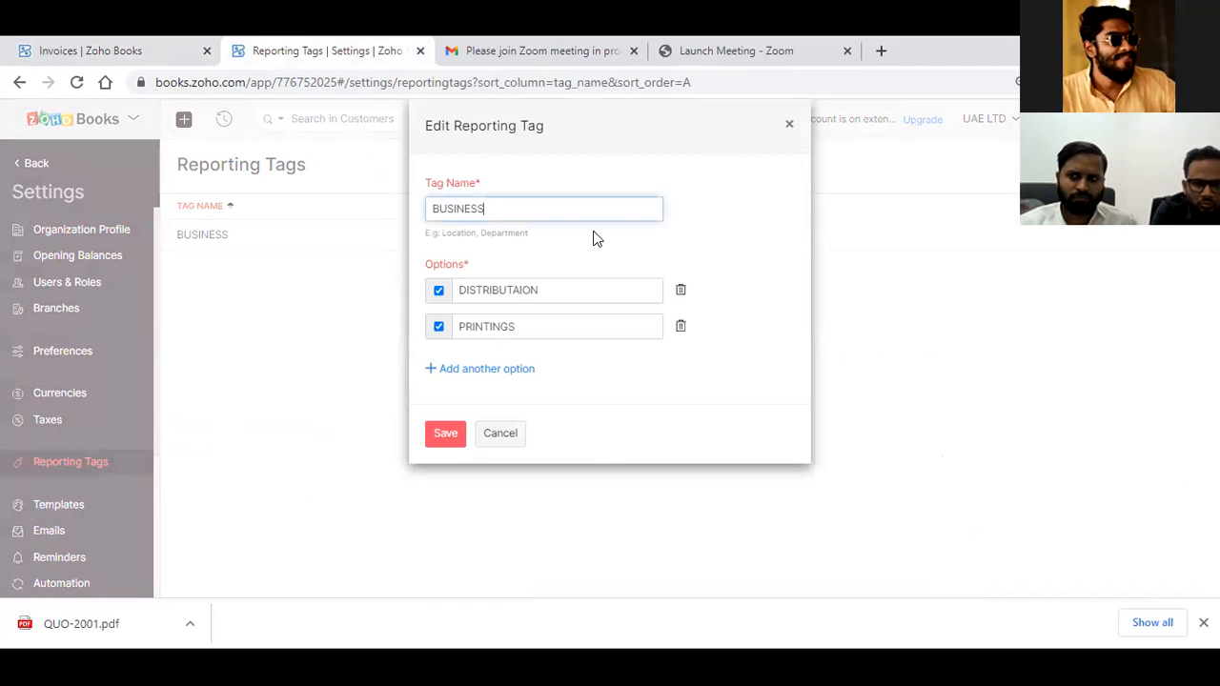
pyautogui.click(499, 437)
# Step: Return to the invoices list and open invoice INV/2022/000003 for editing
pyautogui.click(92, 55)
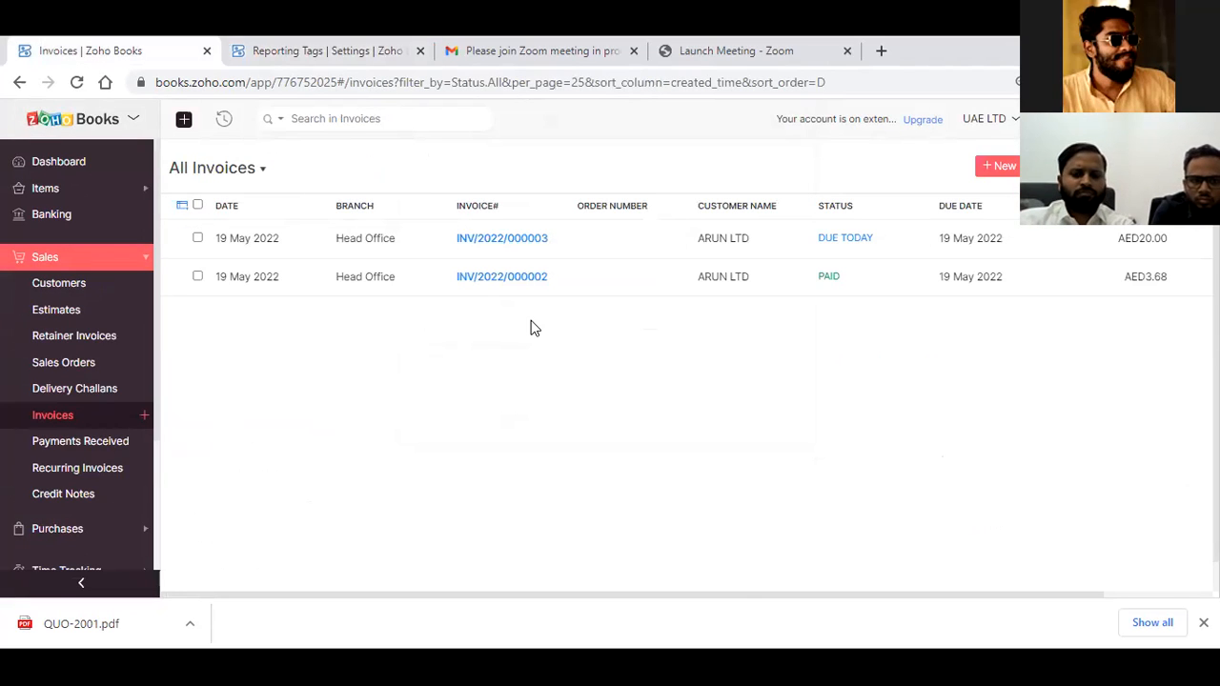
pyautogui.click(531, 246)
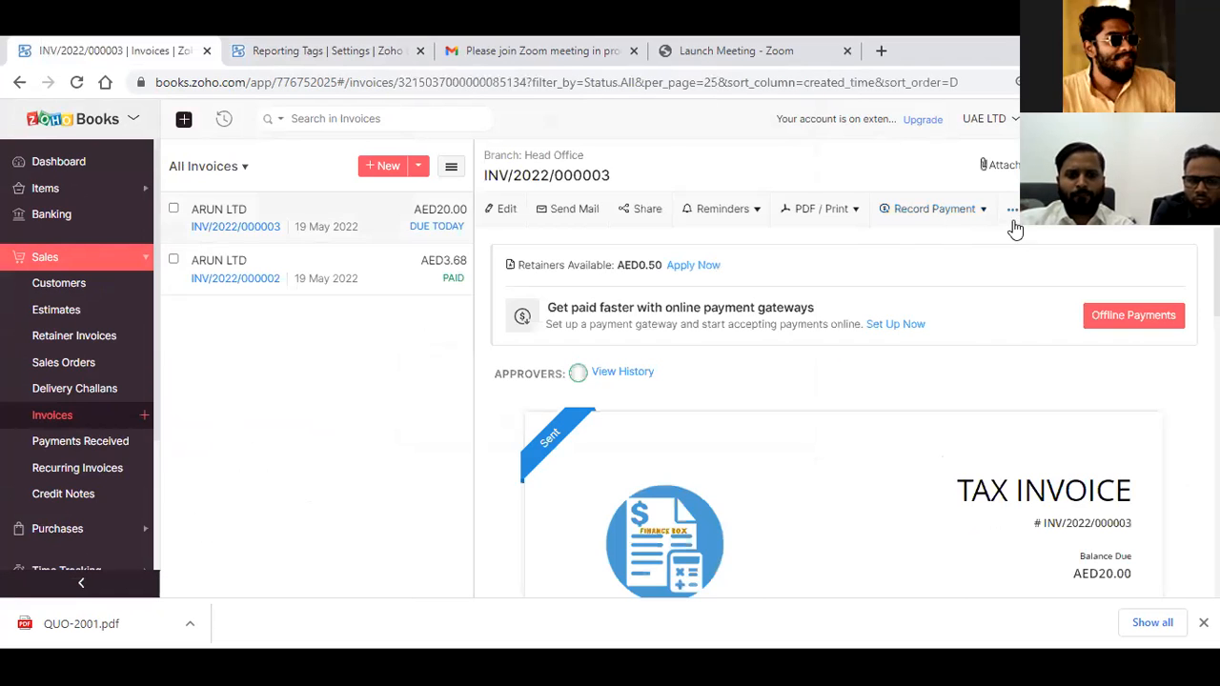
pyautogui.click(505, 213)
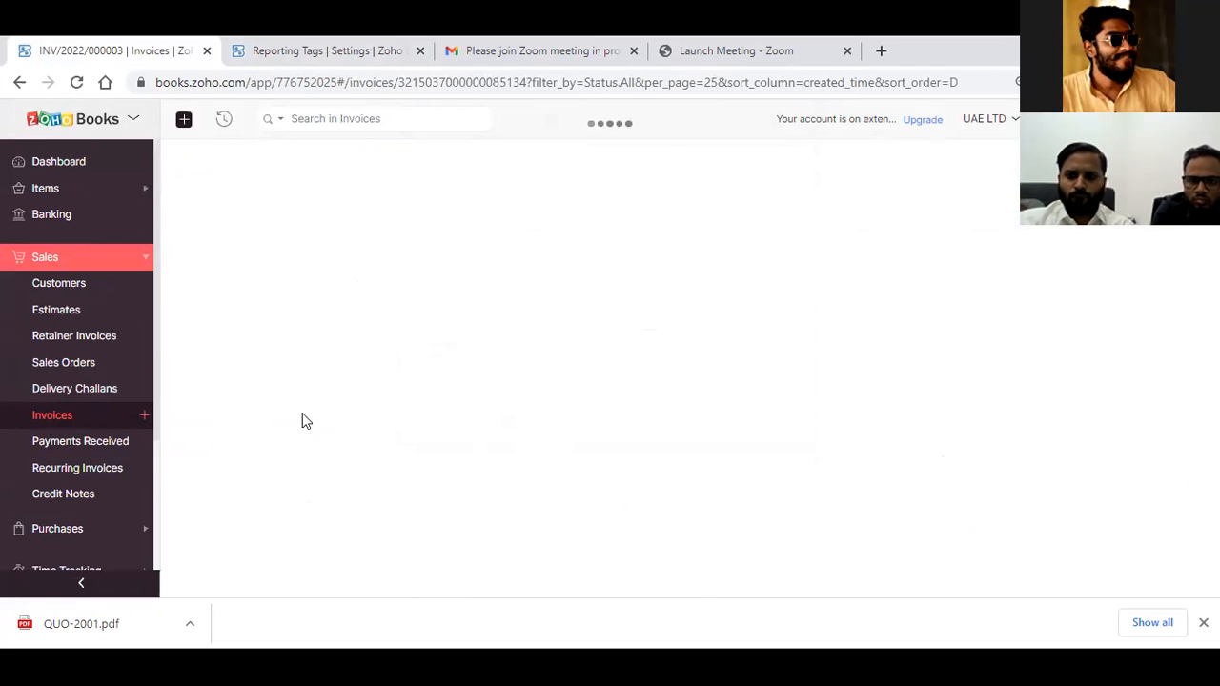
pyautogui.scroll(-6, 506, 375)
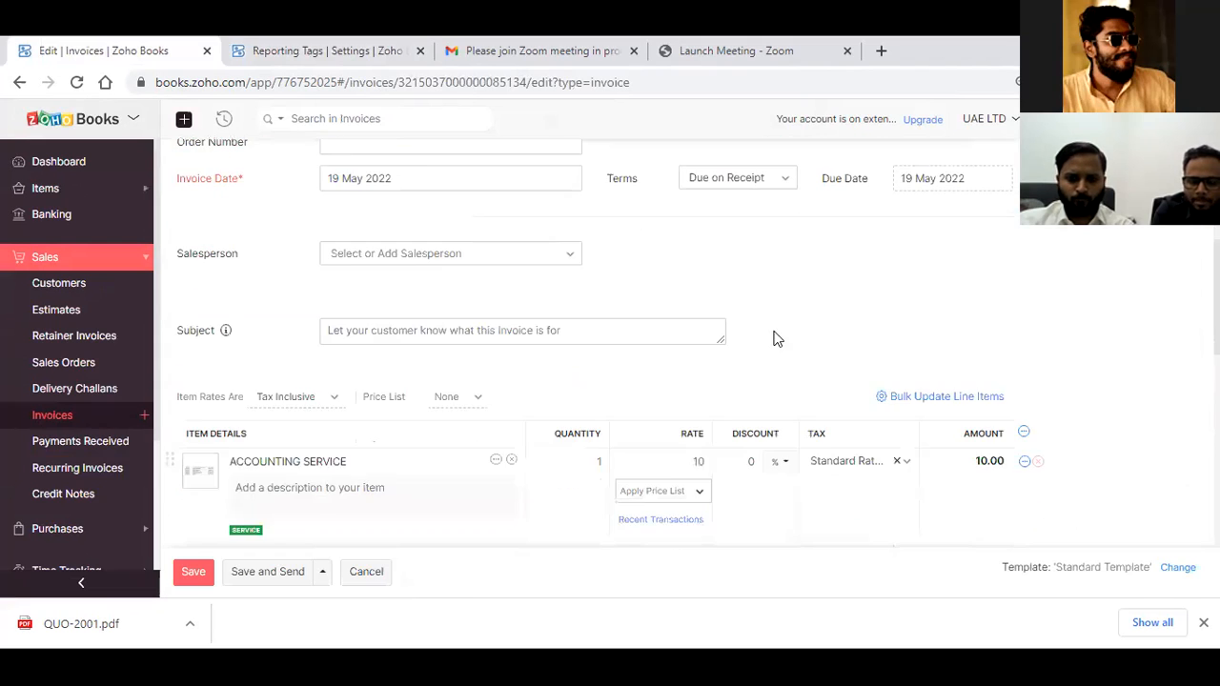
# Step: Assign the BUSINESS reporting tag option DISTRIBUTAION to the ACCOUNTING SERVICE line, and save the invoice
pyautogui.click(1024, 255)
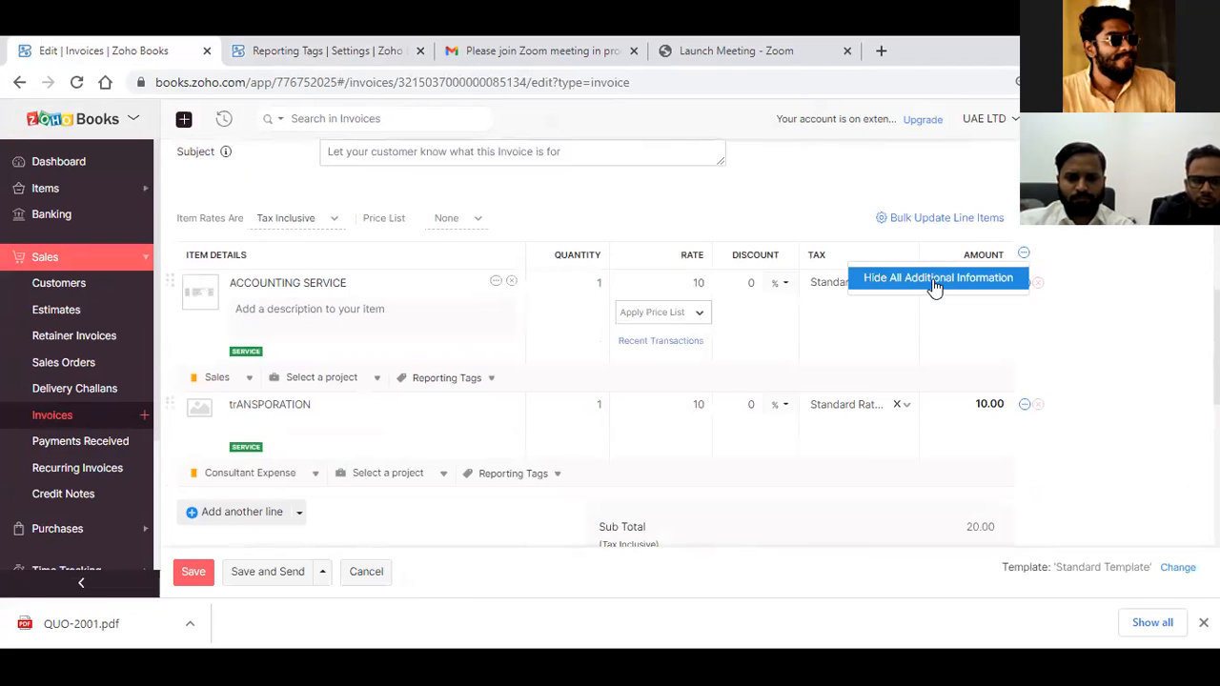
pyautogui.click(490, 378)
pyautogui.click(511, 474)
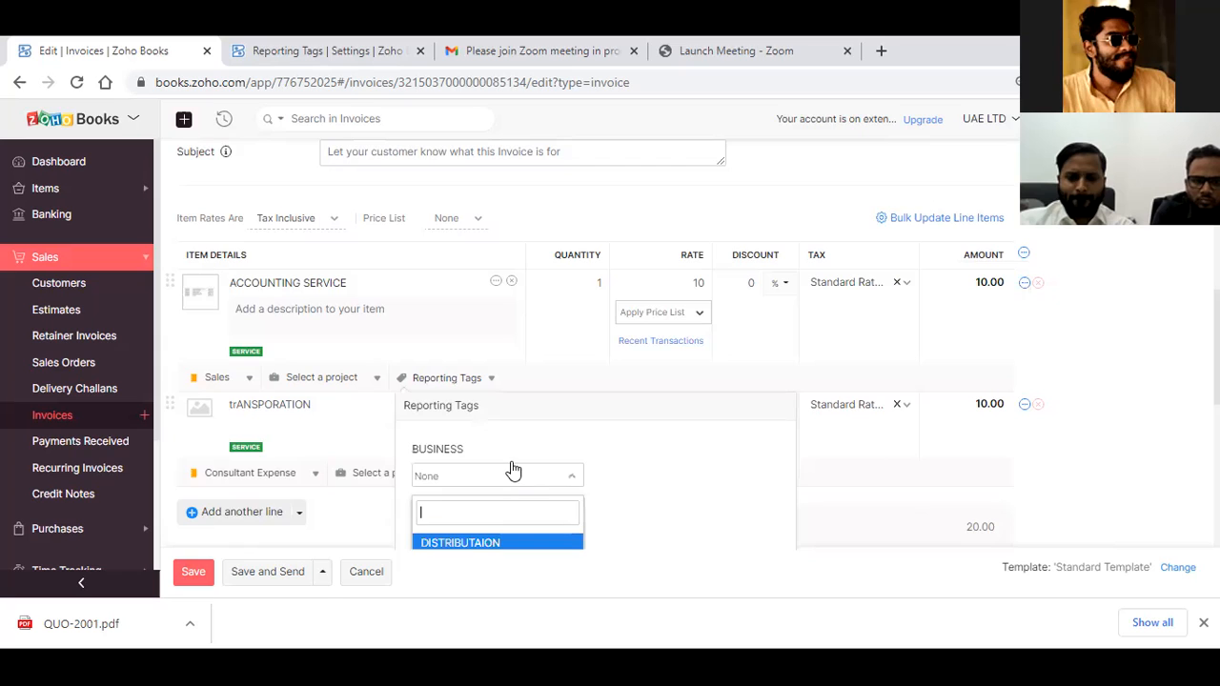
pyautogui.scroll(-2, 513, 420)
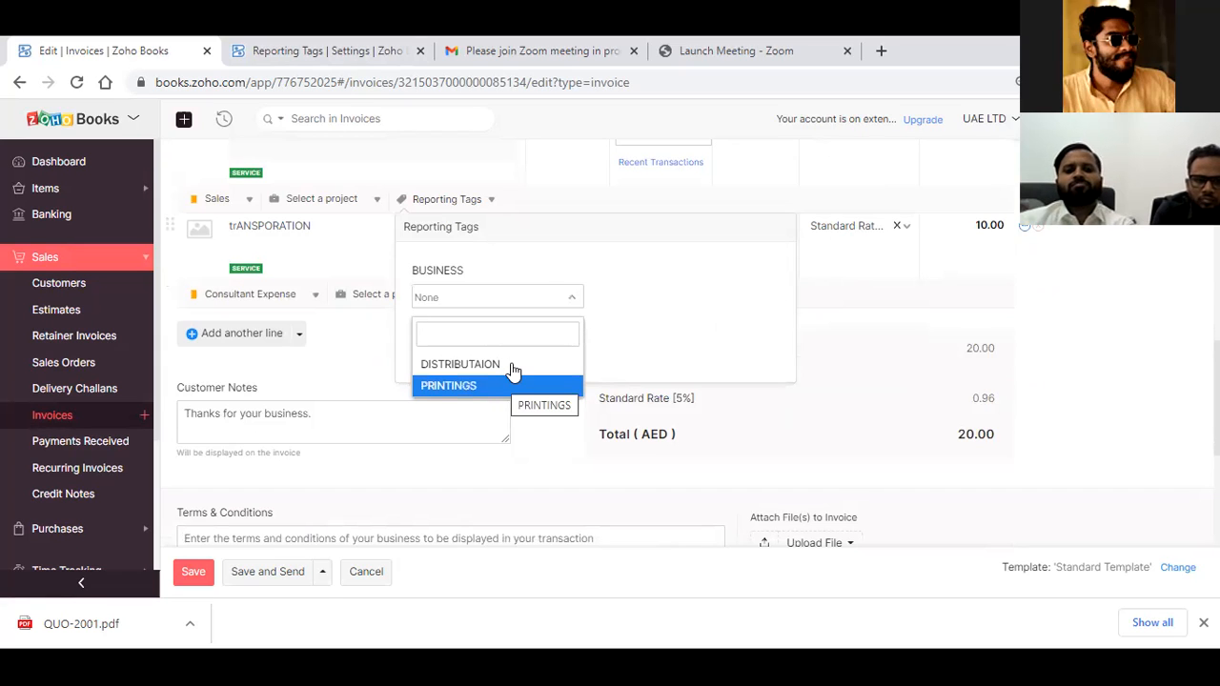
pyautogui.click(456, 365)
pyautogui.click(431, 352)
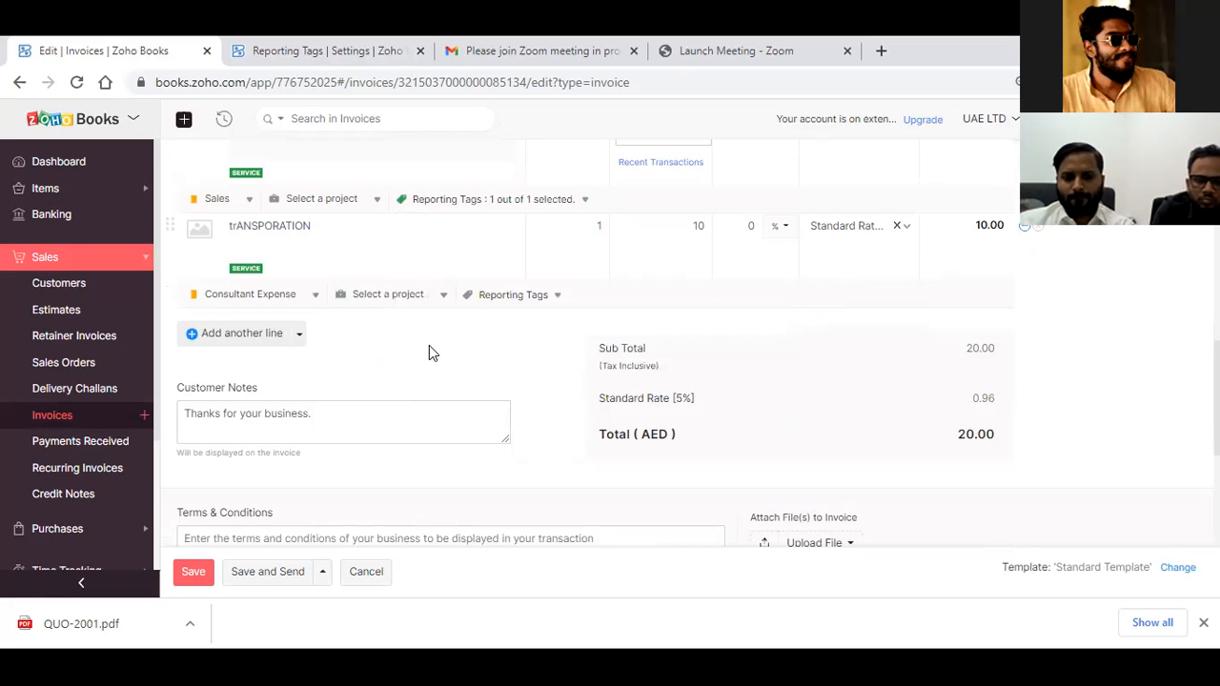
pyautogui.click(191, 574)
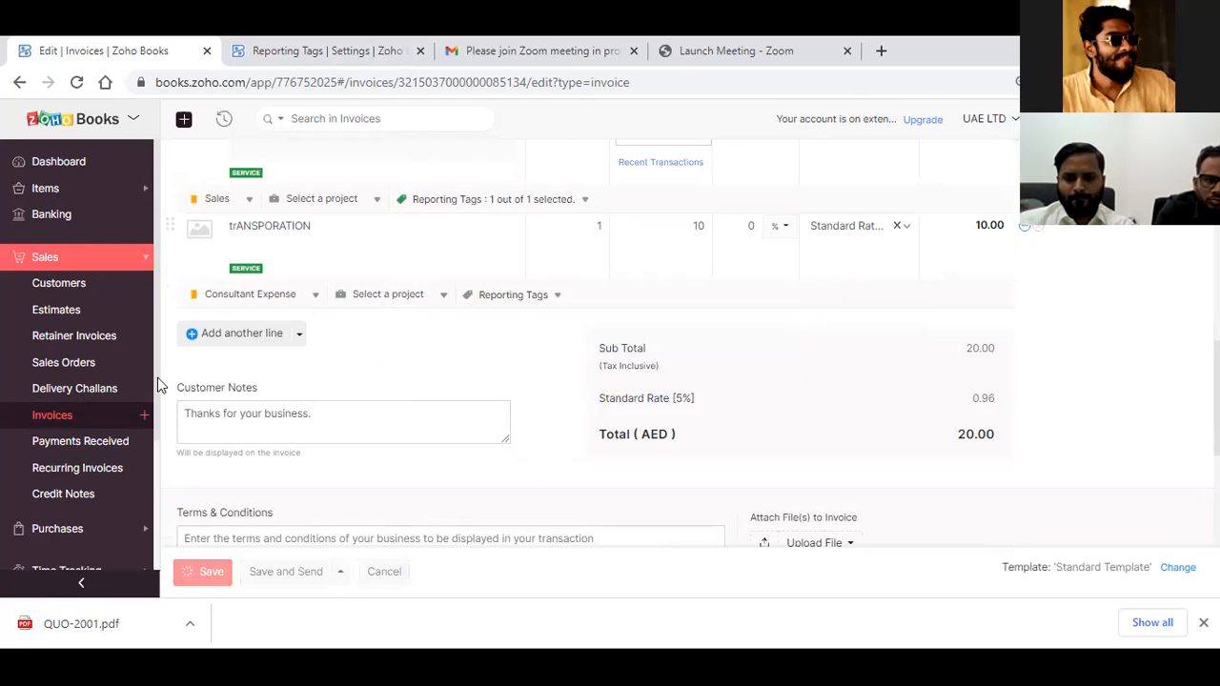
# Step: Edit the draft AED210.00 bill to tag its RENT line with the BUSINESS option DISTRIBUTAION, and try to save it
pyautogui.scroll(-3, 86, 288)
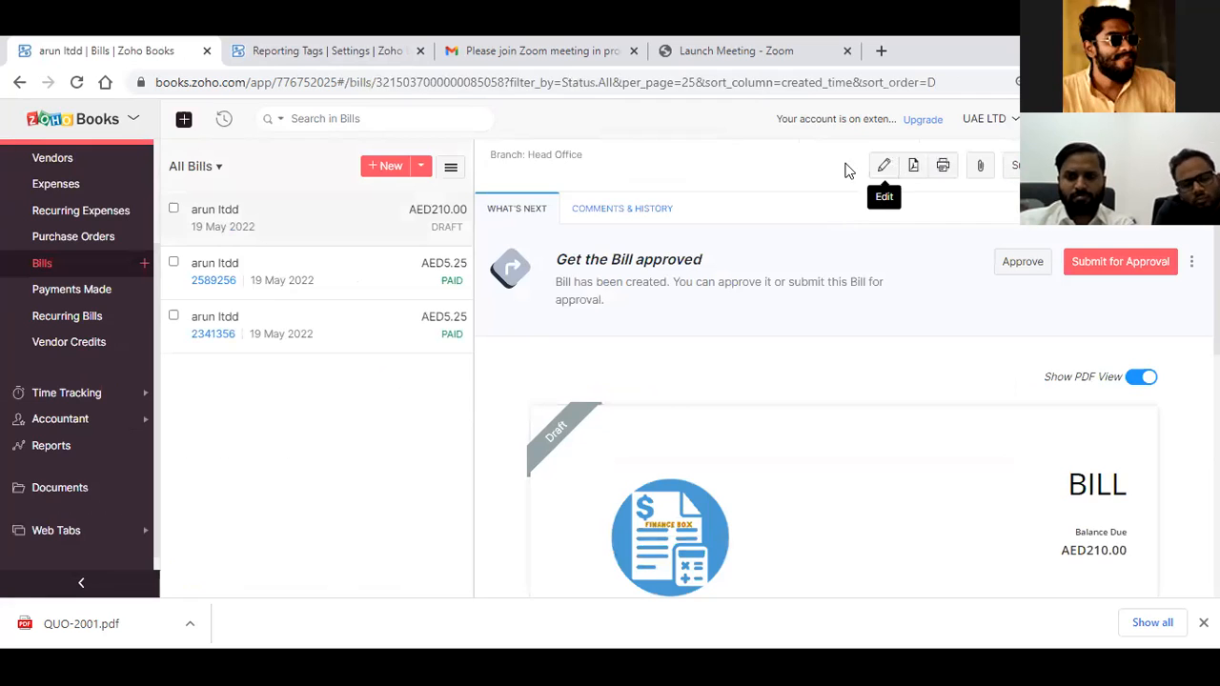
pyautogui.click(883, 166)
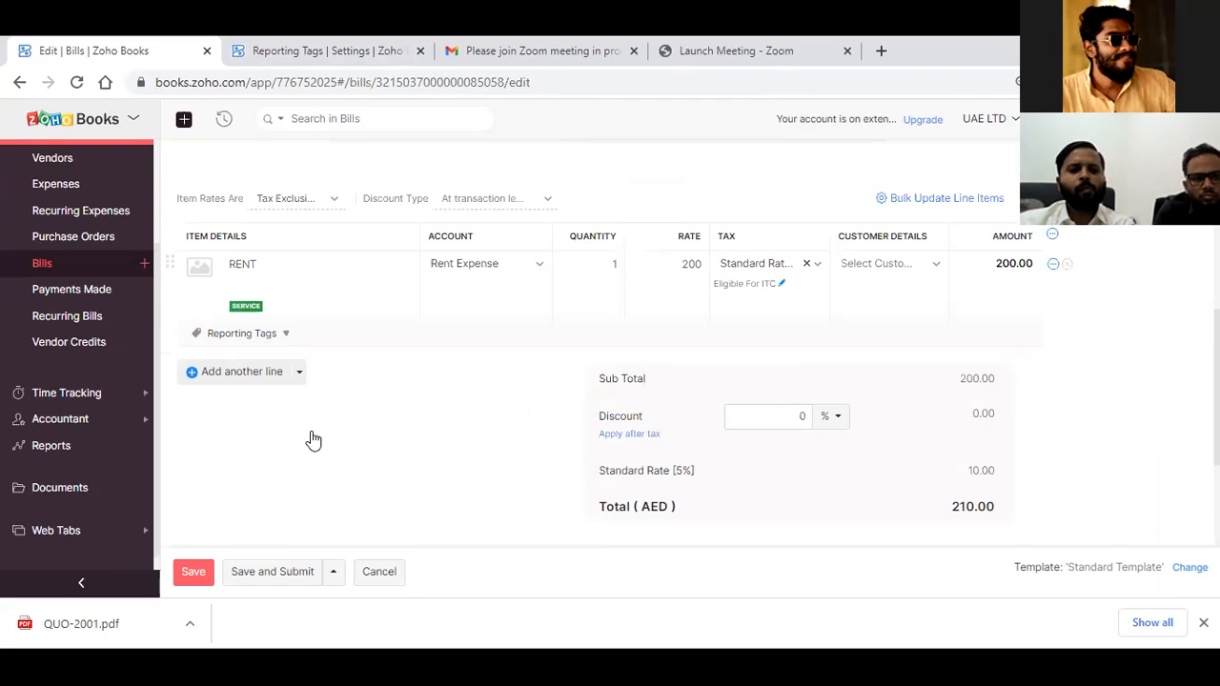
pyautogui.click(241, 333)
pyautogui.click(280, 498)
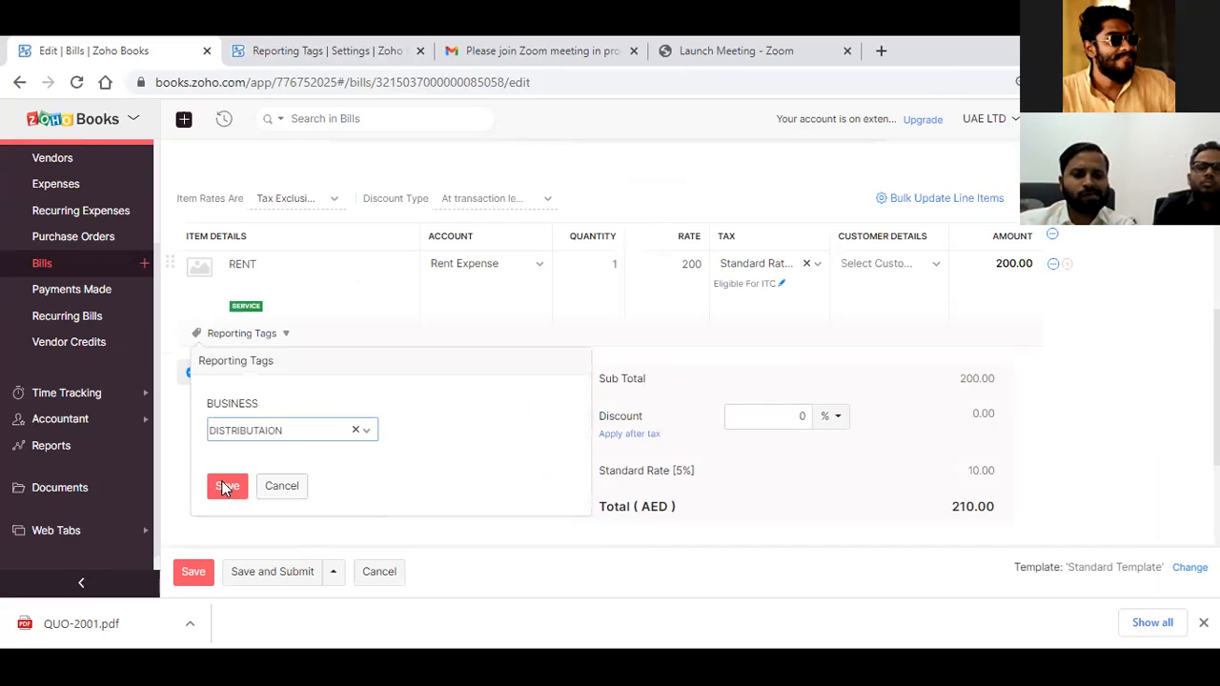
pyautogui.click(227, 486)
pyautogui.click(194, 575)
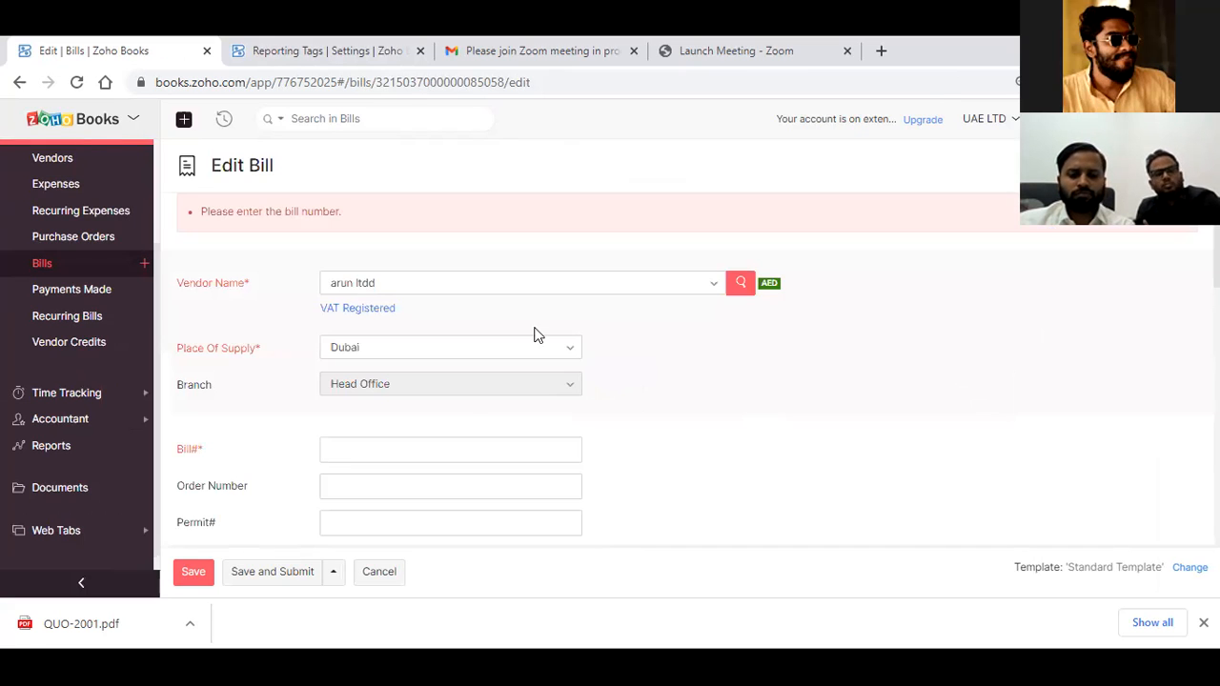
# Step: Save the bill with bill number 43637 and review its PDF view down to the totals
pyautogui.scroll(-3, 534, 335)
pyautogui.scroll(3, 368, 373)
pyautogui.click(375, 363)
pyautogui.write('43637')
pyautogui.scroll(-1, 468, 433)
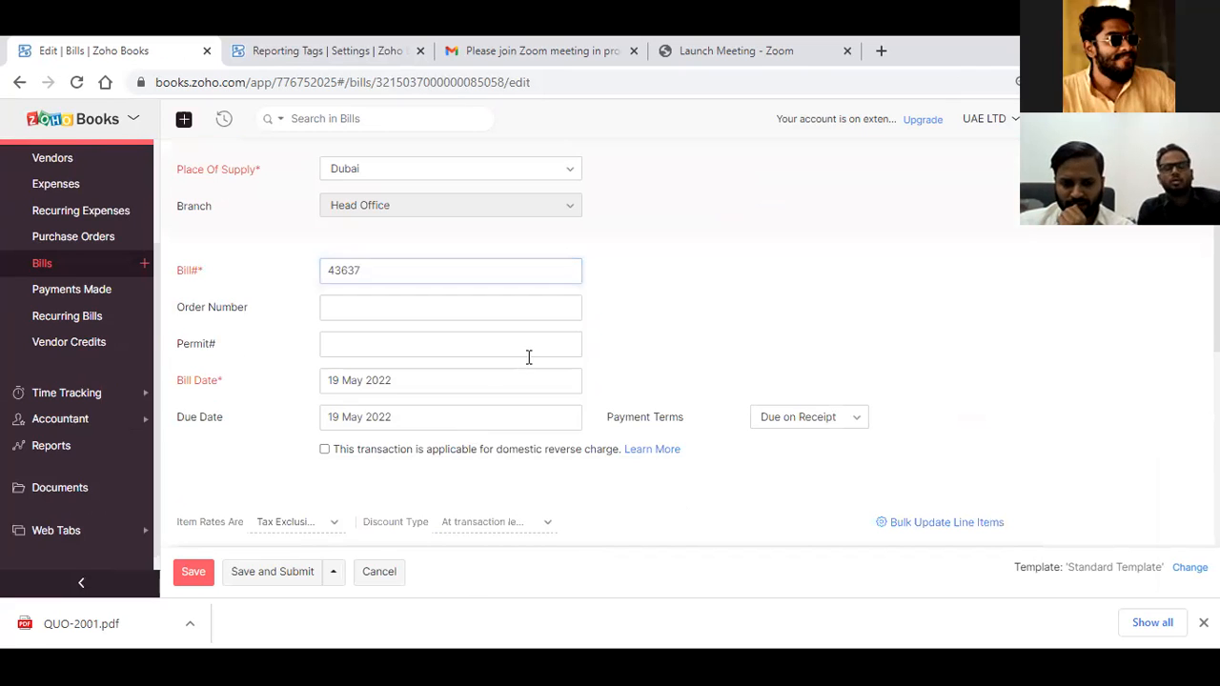
pyautogui.press('Return')
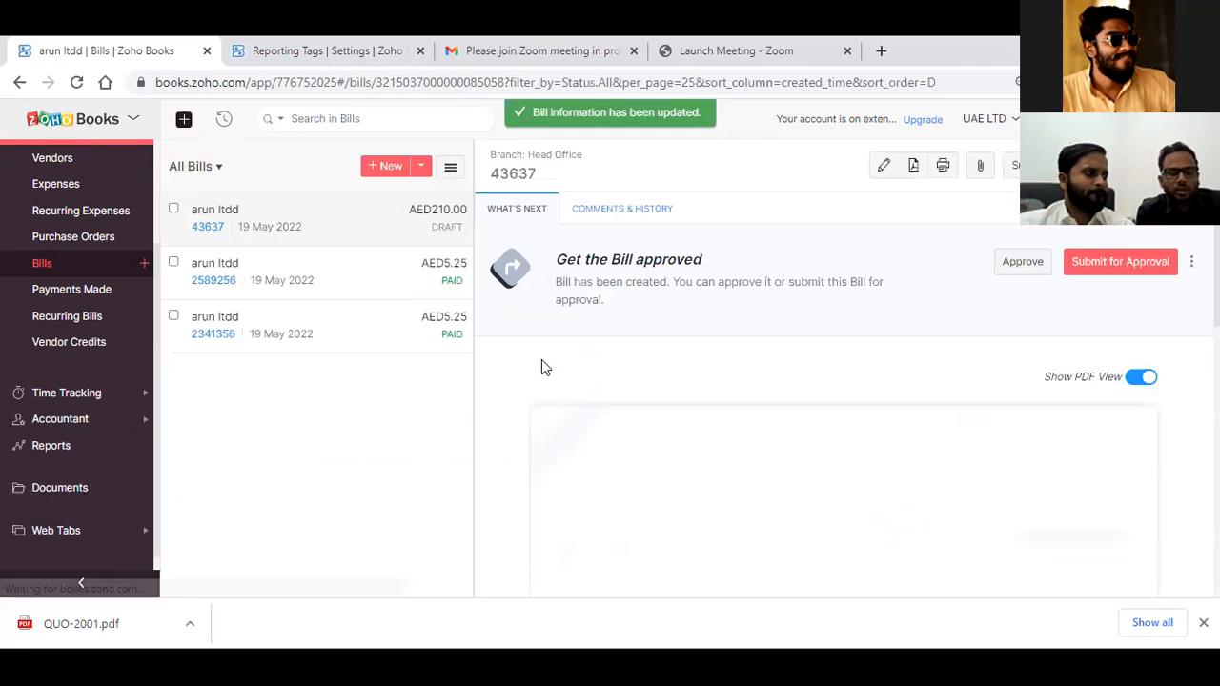
pyautogui.scroll(-2, 820, 414)
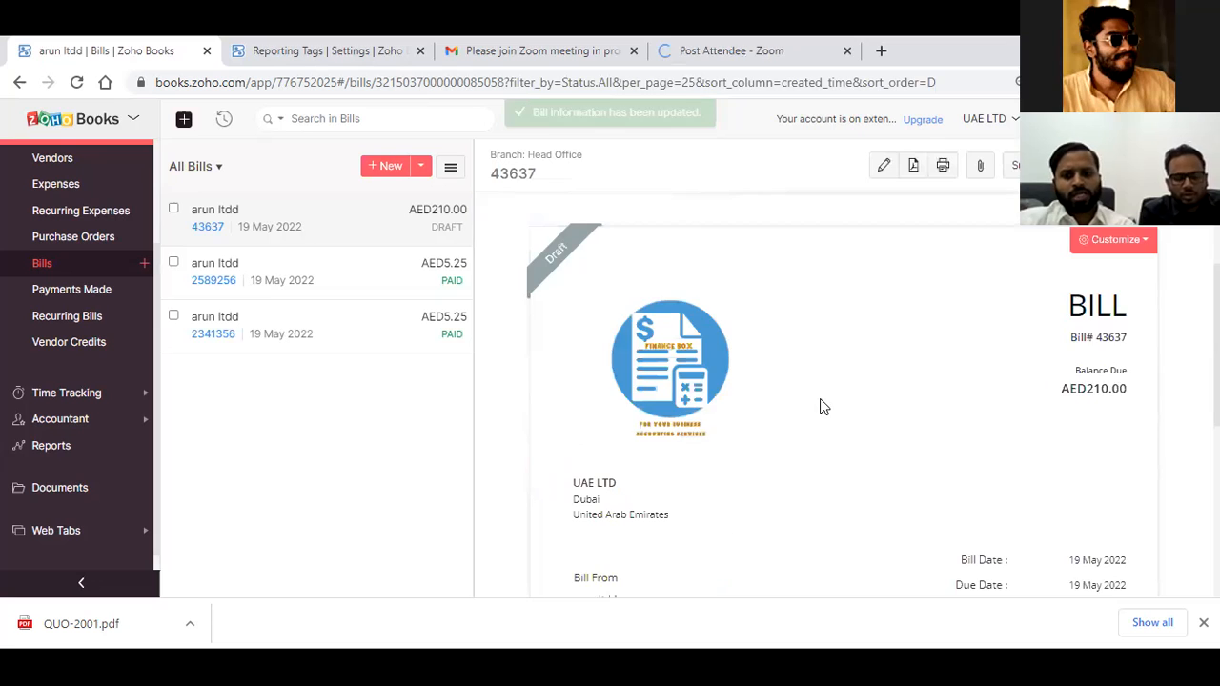
pyautogui.scroll(-4, 822, 404)
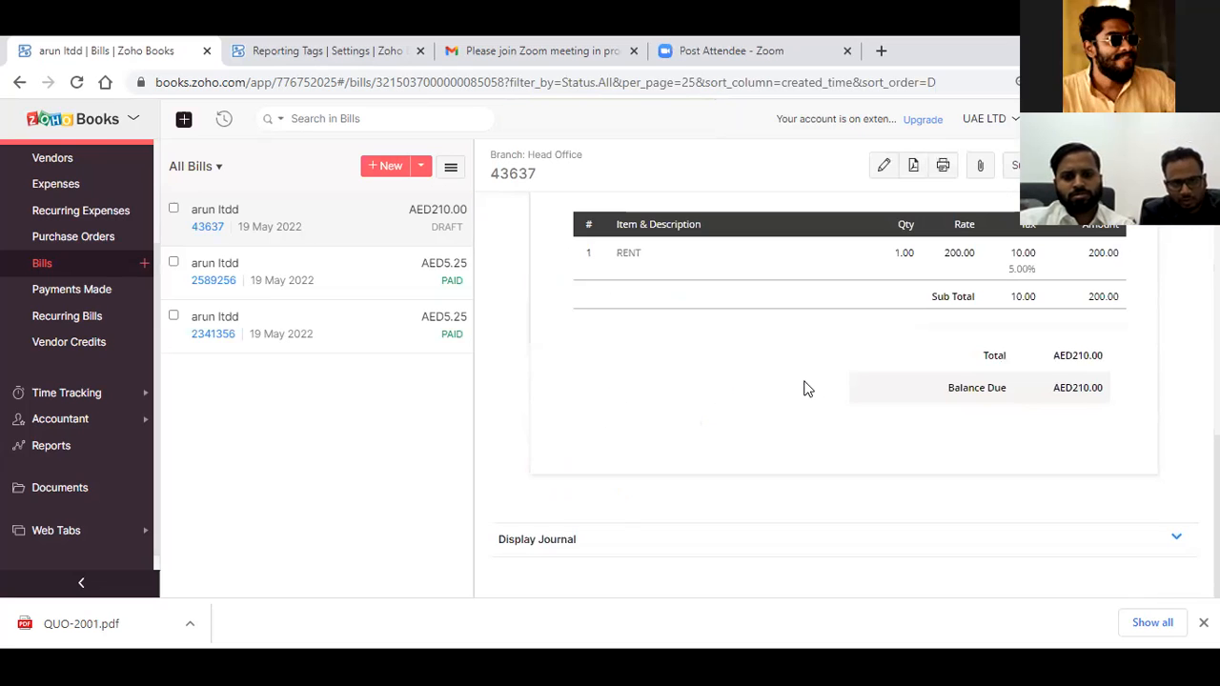
pyautogui.scroll(3, 803, 389)
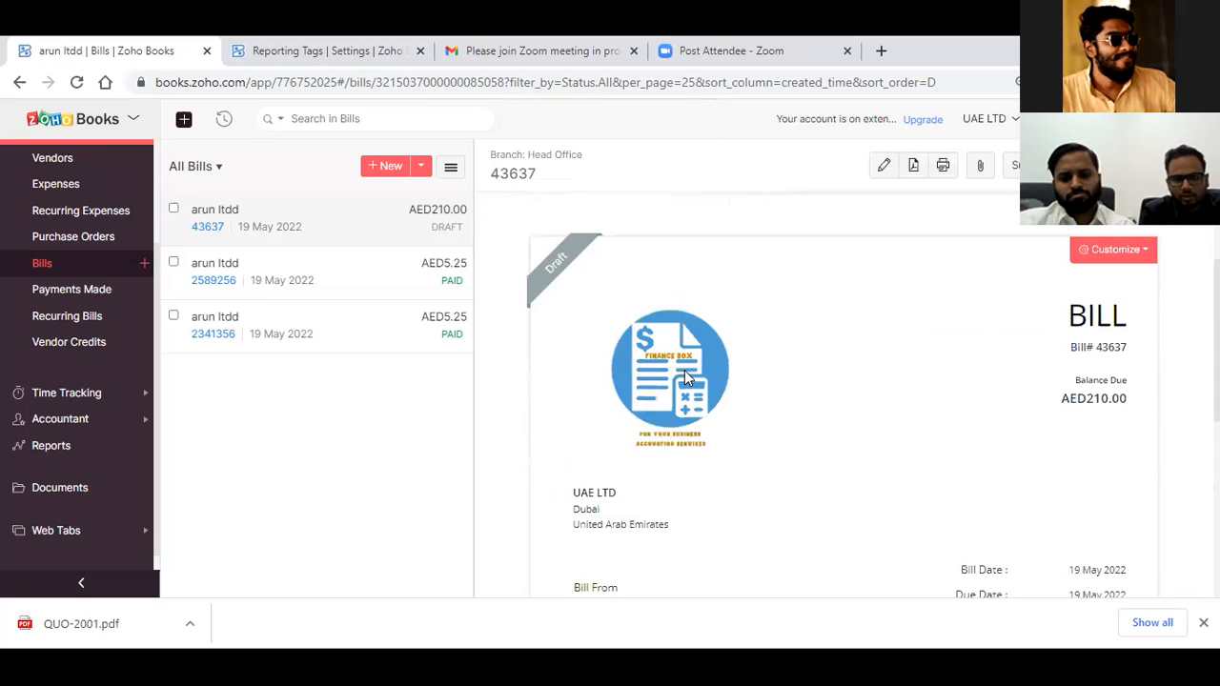
pyautogui.scroll(1, 686, 376)
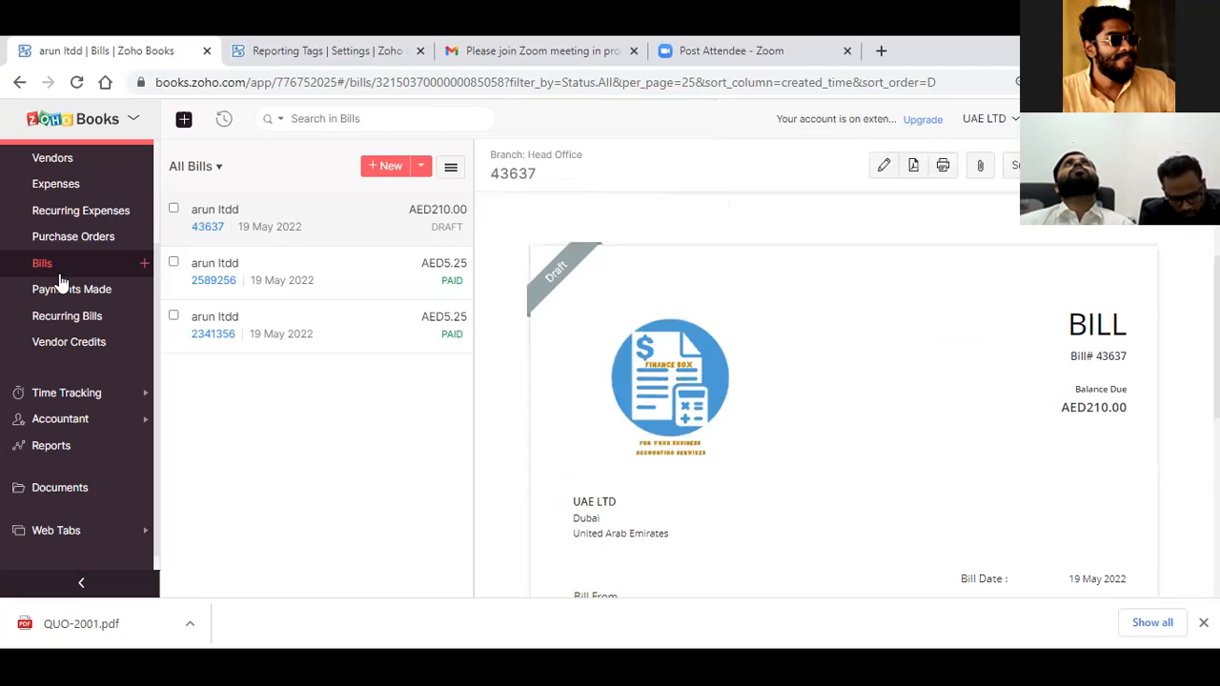
# Step: Go back to the sales invoices and reopen INV/2022/000003 for editing at its line items
pyautogui.scroll(1, 59, 282)
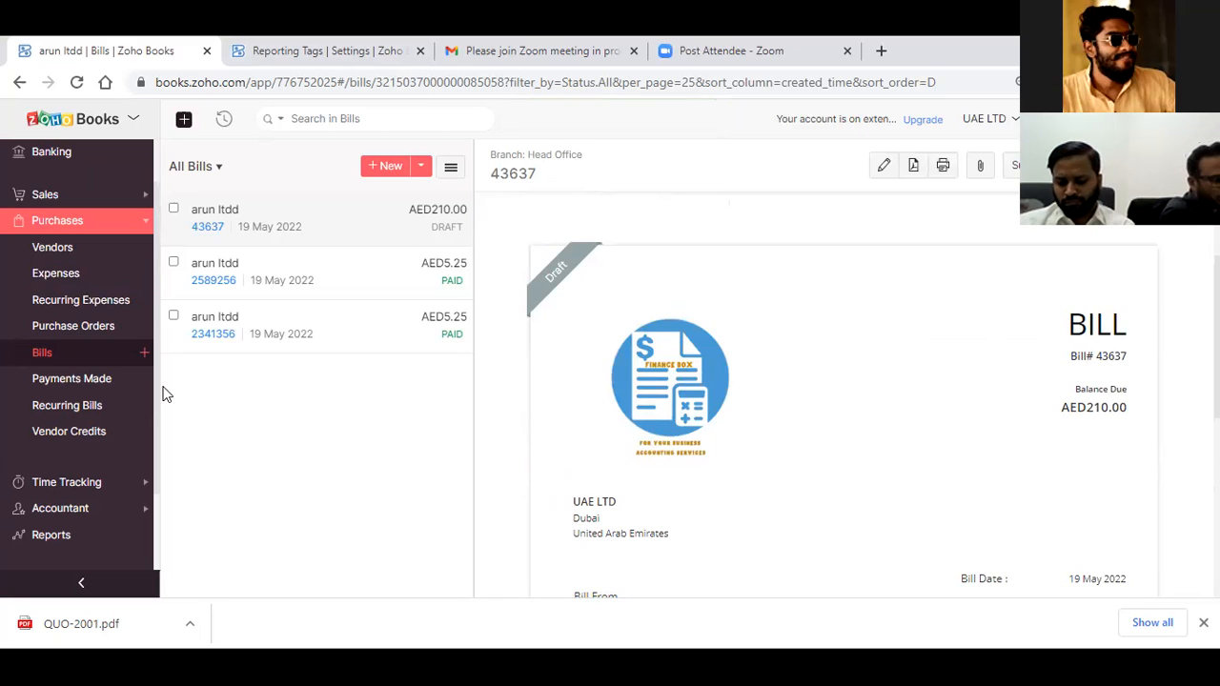
pyautogui.click(78, 194)
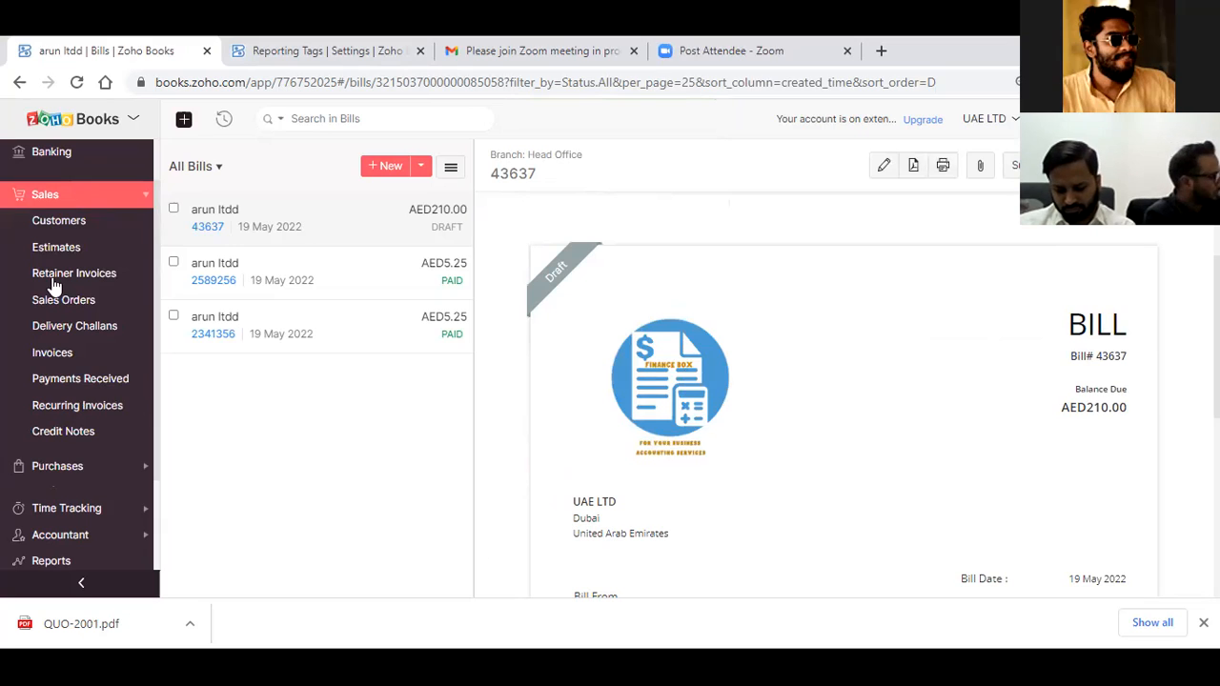
pyautogui.click(38, 355)
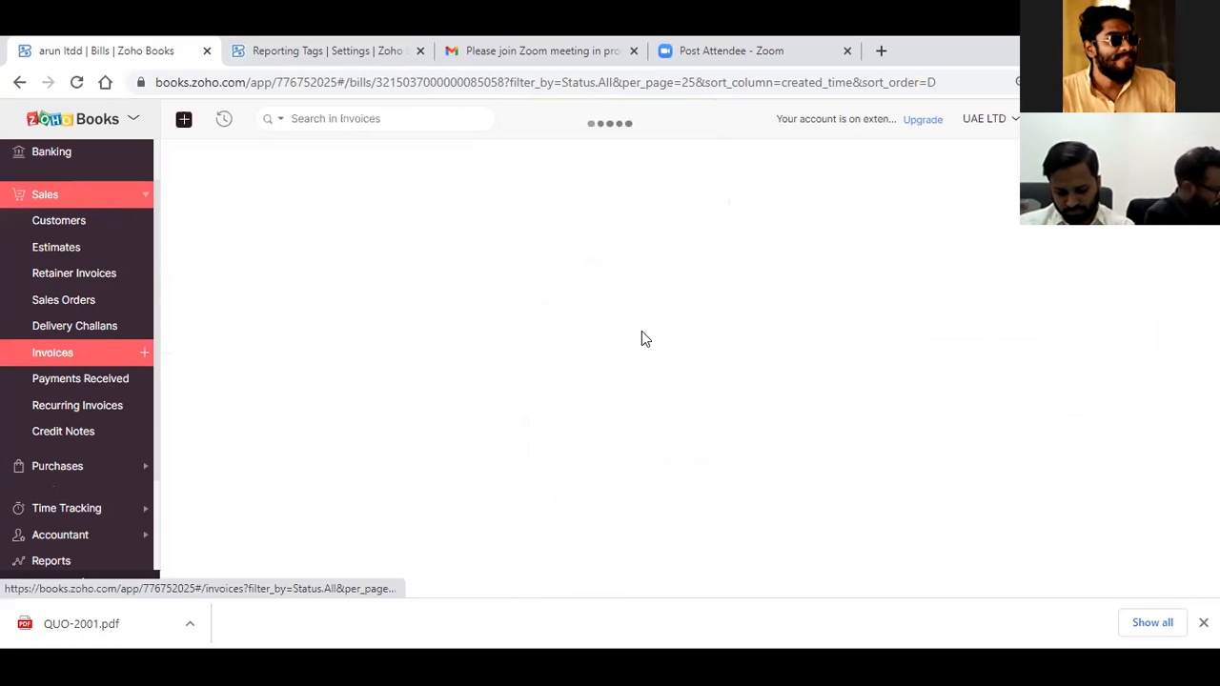
pyautogui.click(66, 362)
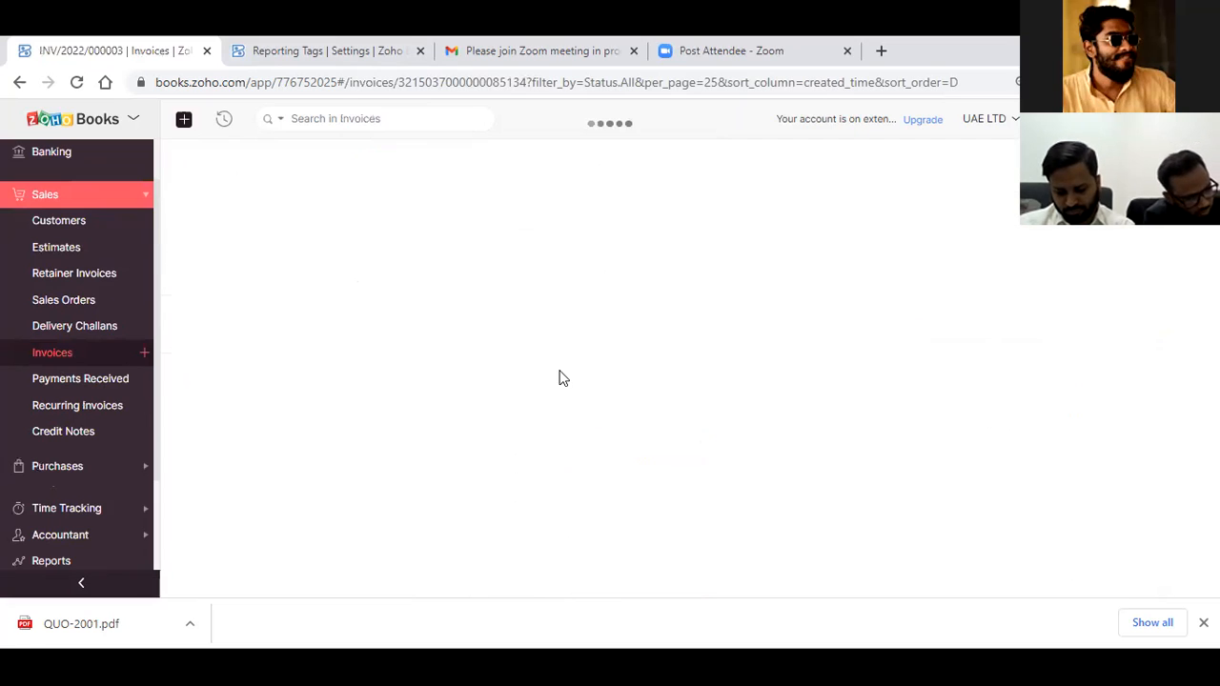
pyautogui.scroll(-5, 701, 364)
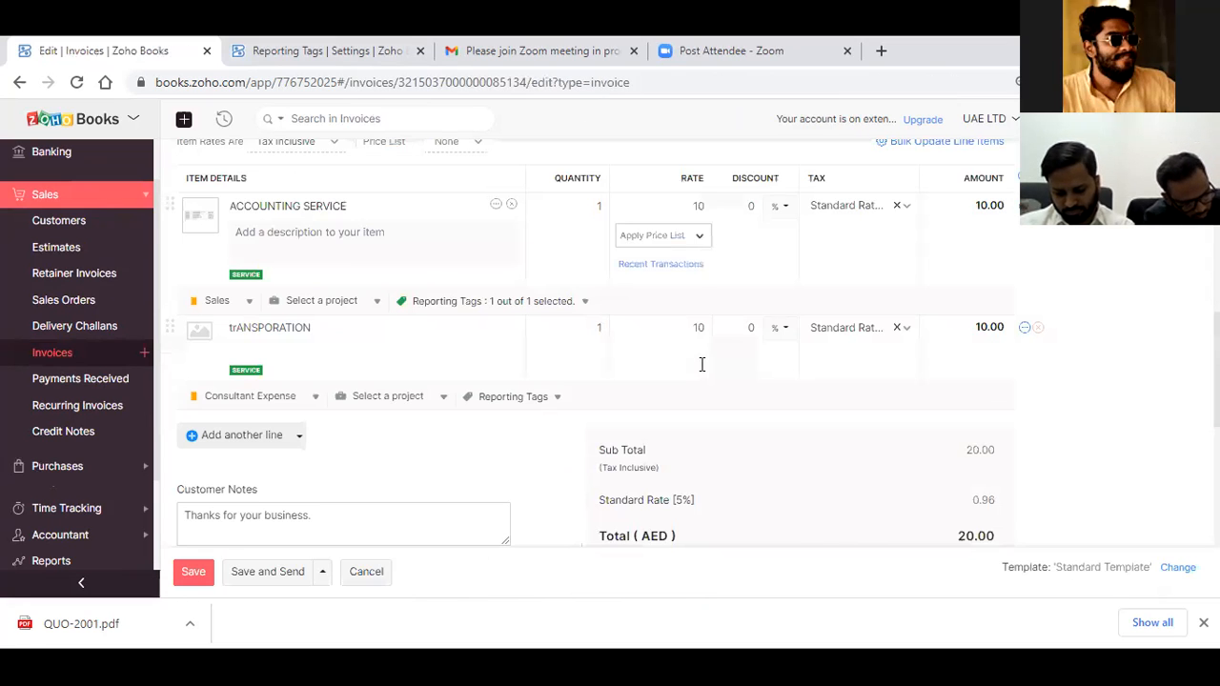
# Step: Examine the trANSPORATION line and its item name in the invoice without changing them
pyautogui.scroll(-1, 364, 245)
pyautogui.doubleClick(227, 225)
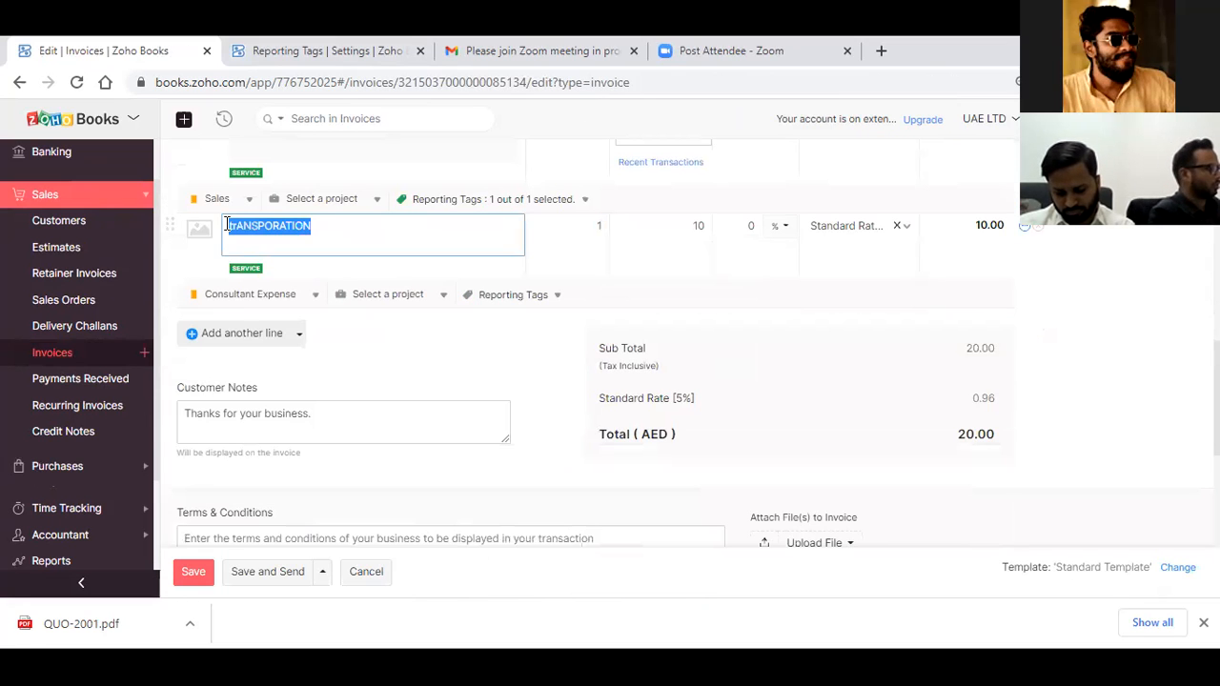
pyautogui.click(227, 225)
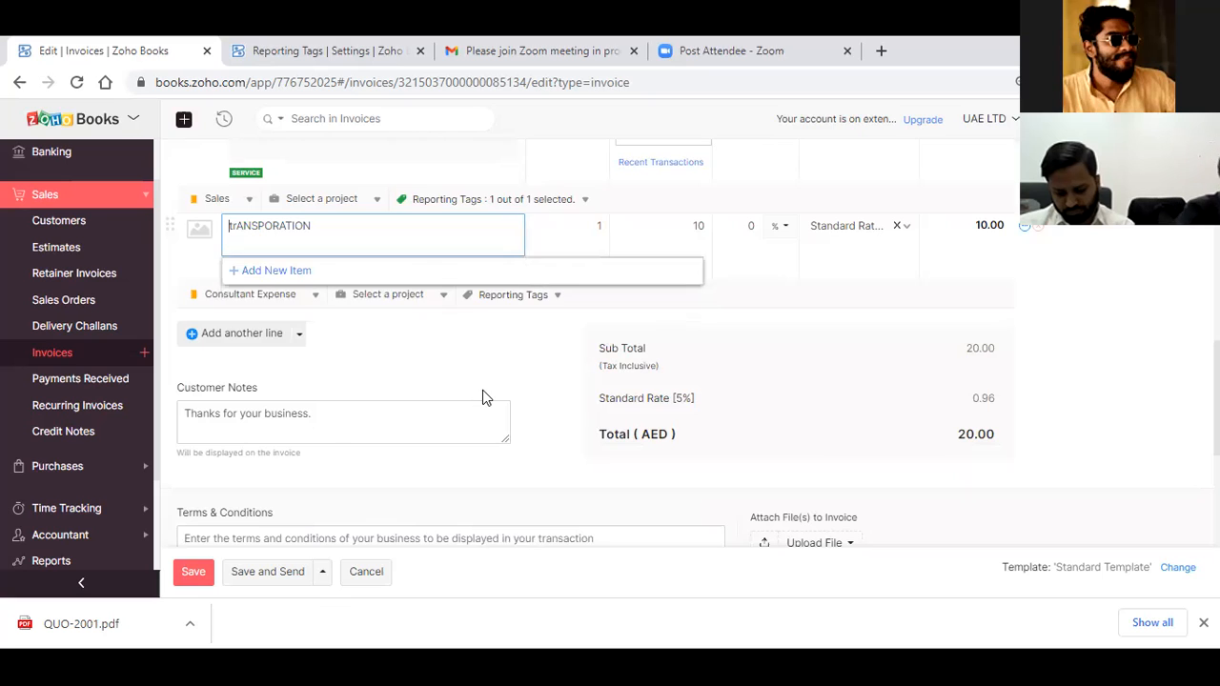
pyautogui.click(329, 432)
pyautogui.scroll(1, 329, 433)
pyautogui.click(355, 448)
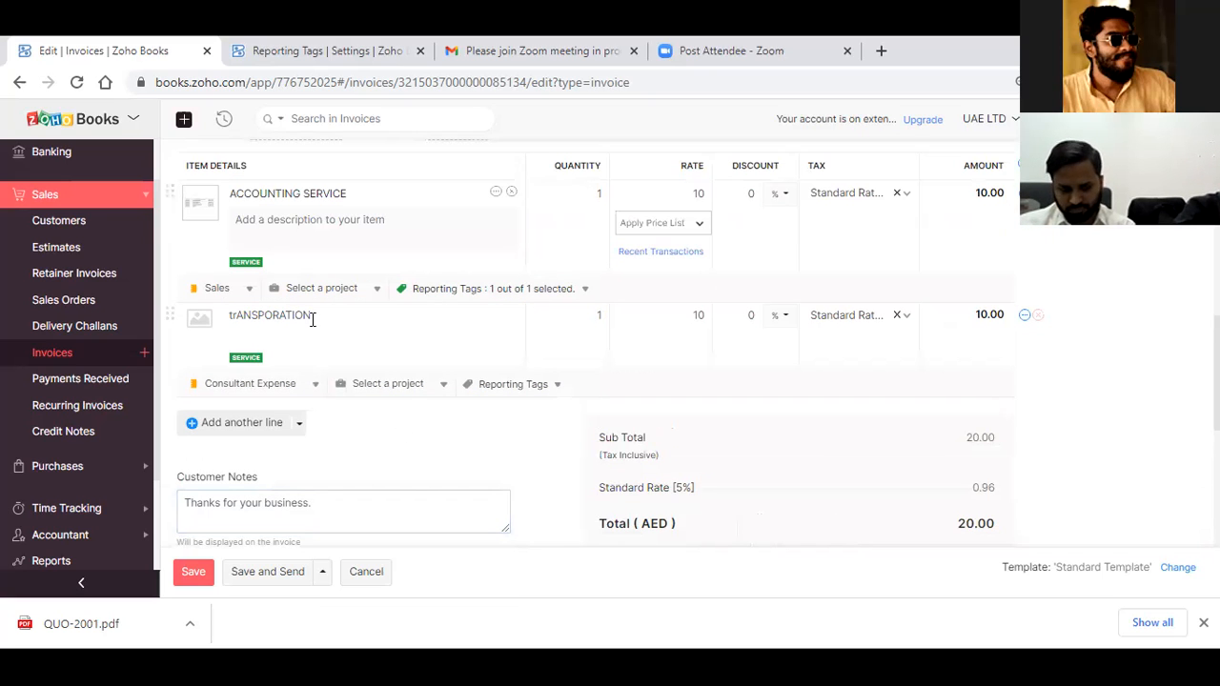
pyautogui.doubleClick(225, 314)
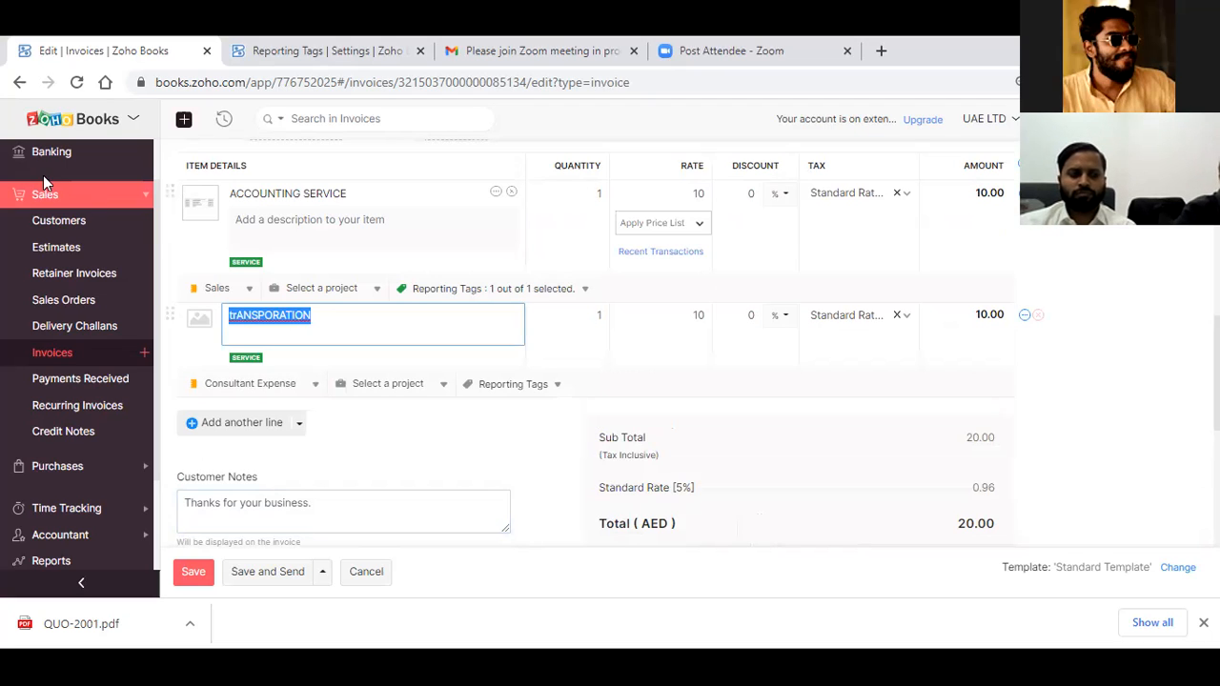
# Step: Start a new item and look through the accounts available for its sales and purchase information
pyautogui.scroll(2, 90, 200)
pyautogui.click(84, 189)
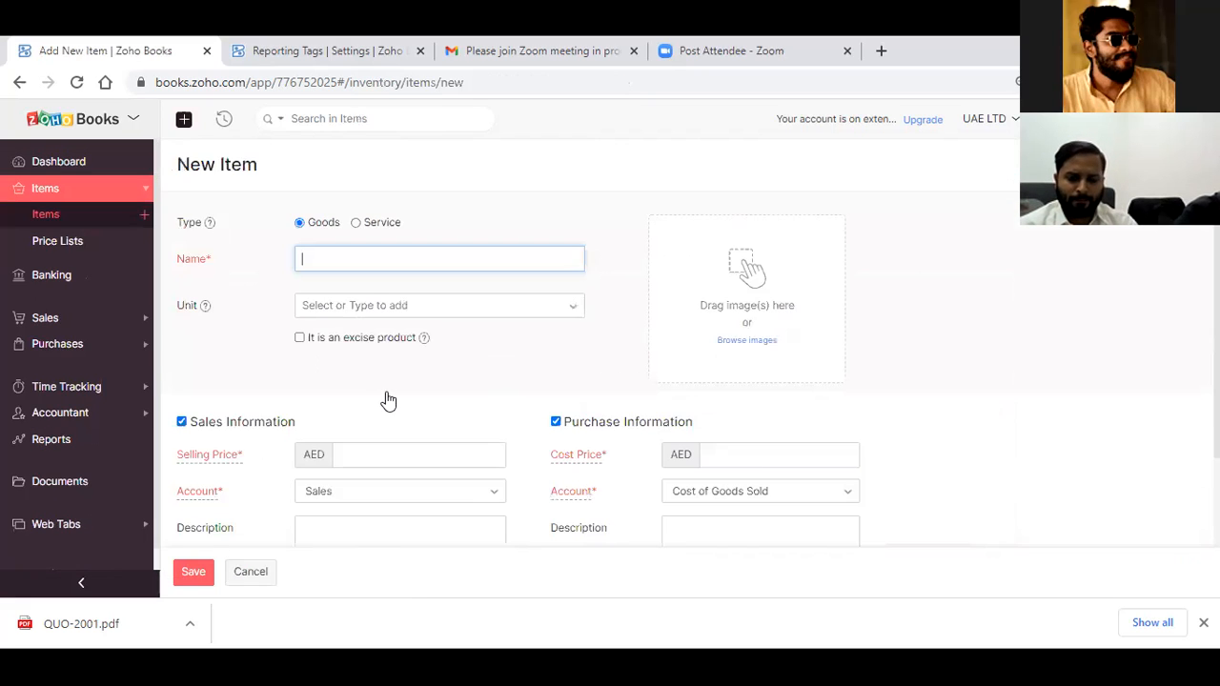
pyautogui.scroll(-2, 412, 333)
pyautogui.click(422, 327)
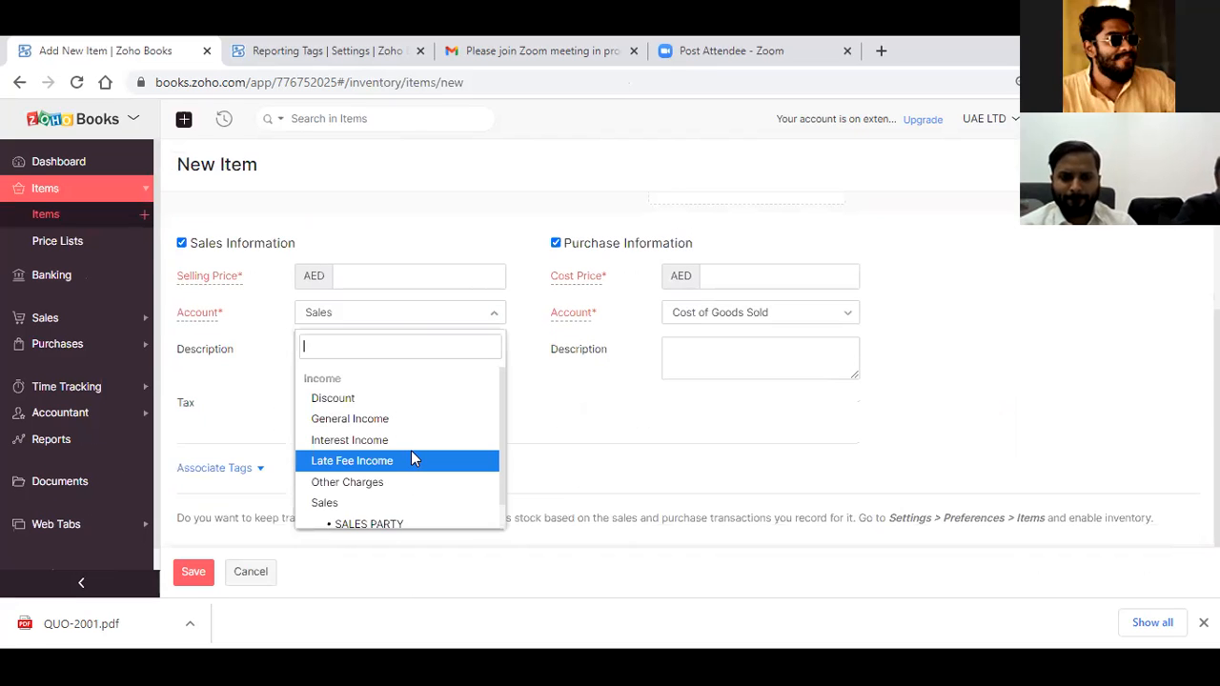
pyautogui.scroll(-1, 433, 428)
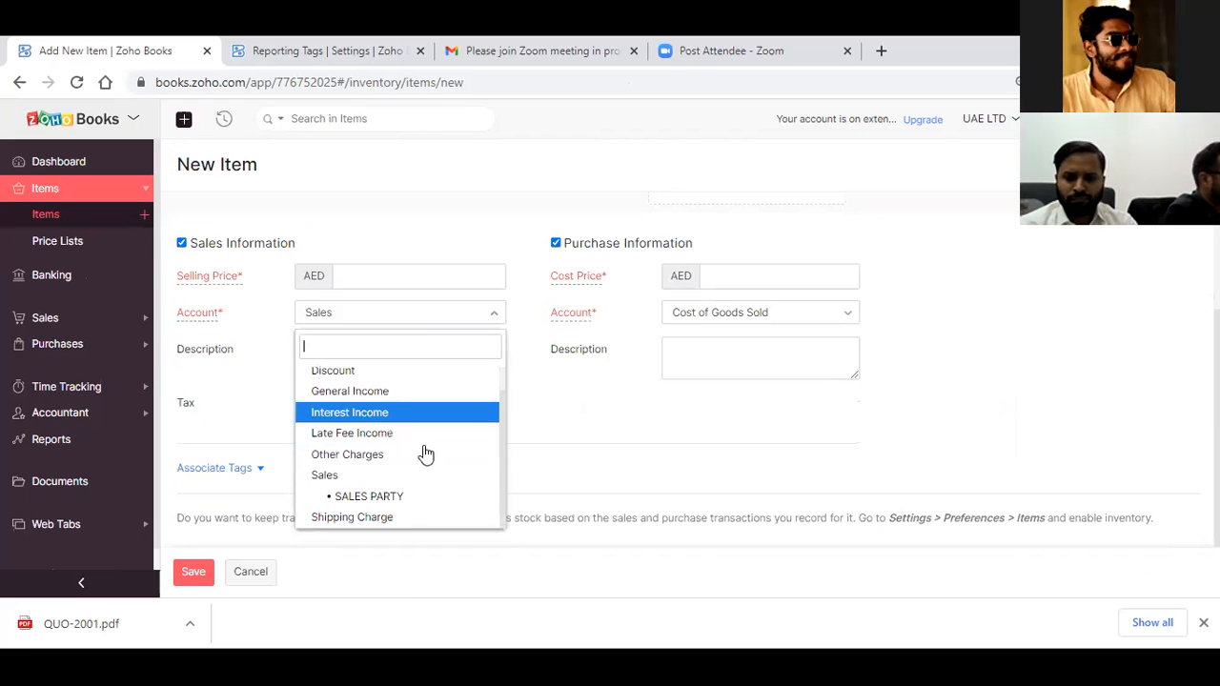
pyautogui.click(798, 314)
pyautogui.scroll(5, 757, 458)
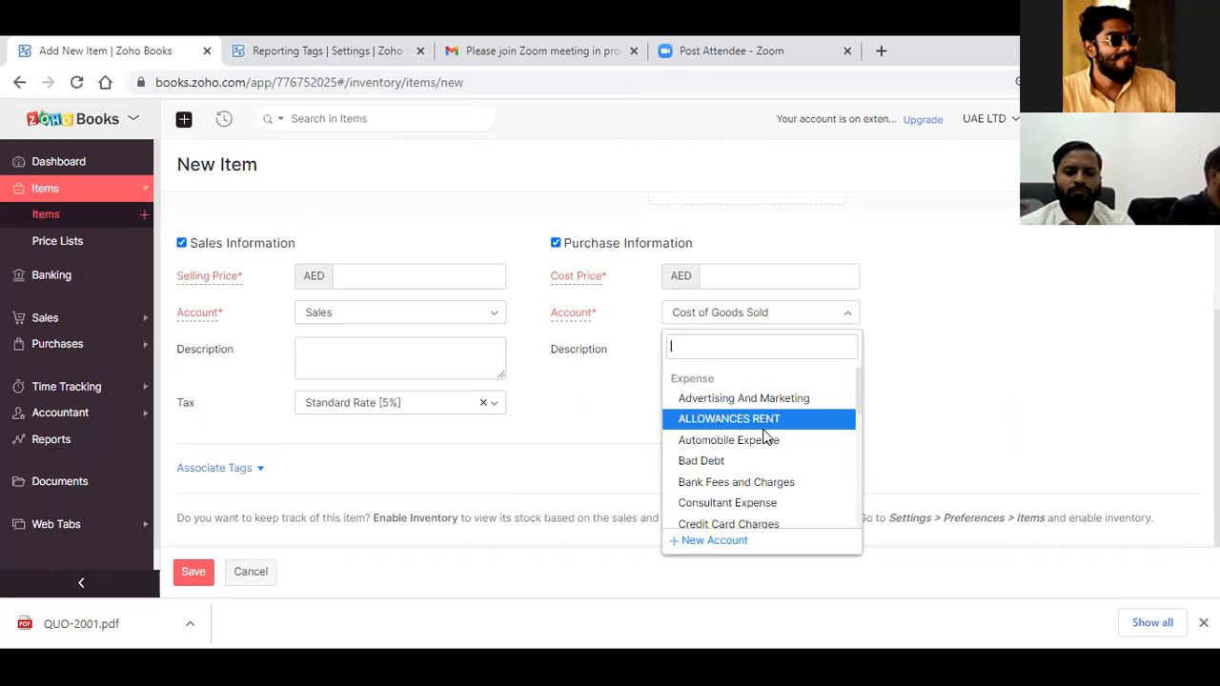
pyautogui.scroll(-3, 765, 436)
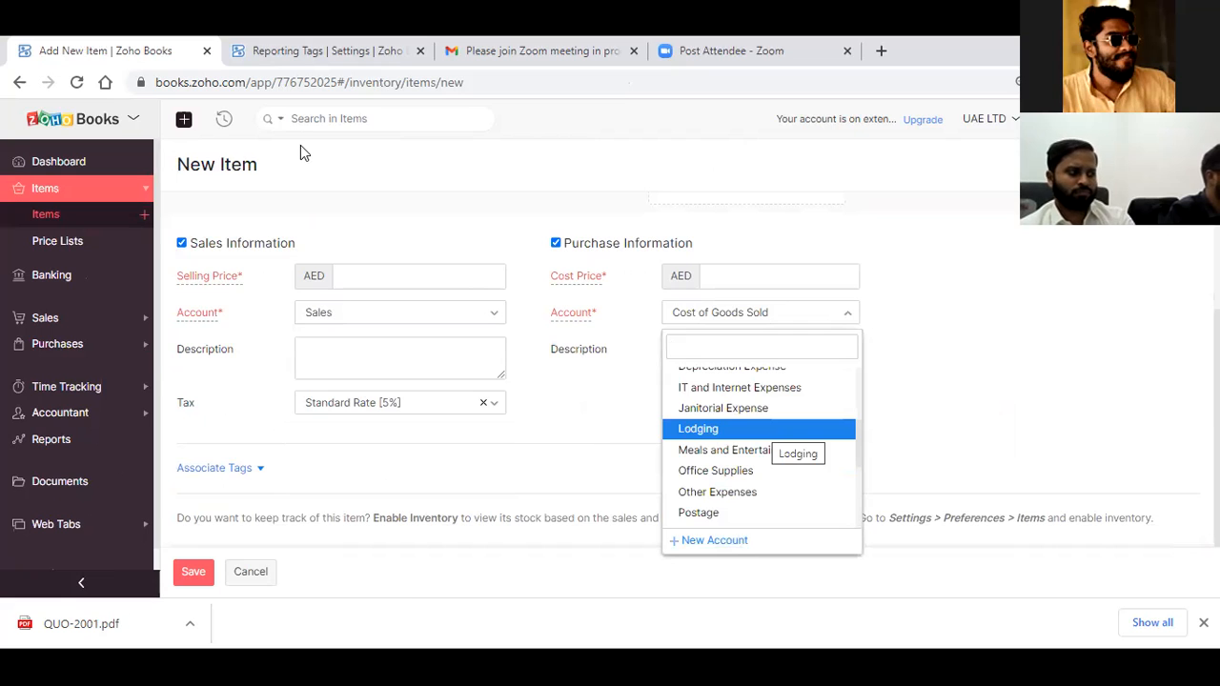
# Step: Check the reporting tags list in the settings and return to the new item form
pyautogui.click(312, 57)
pyautogui.click(260, 63)
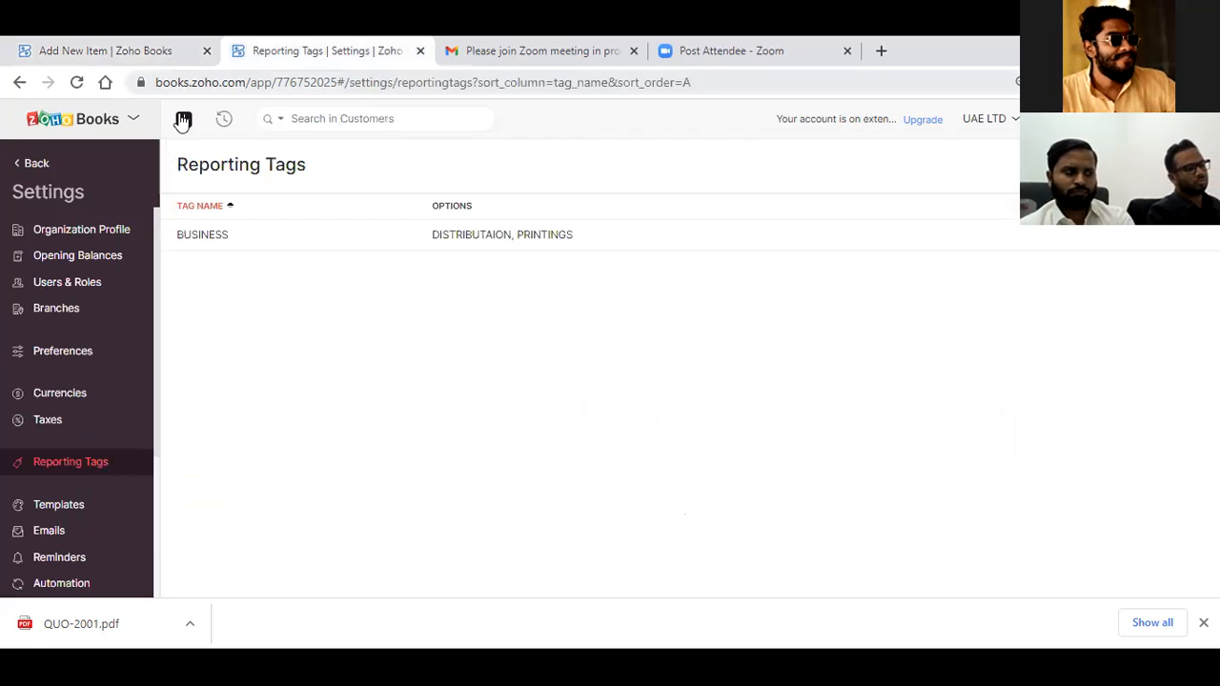
pyautogui.click(165, 59)
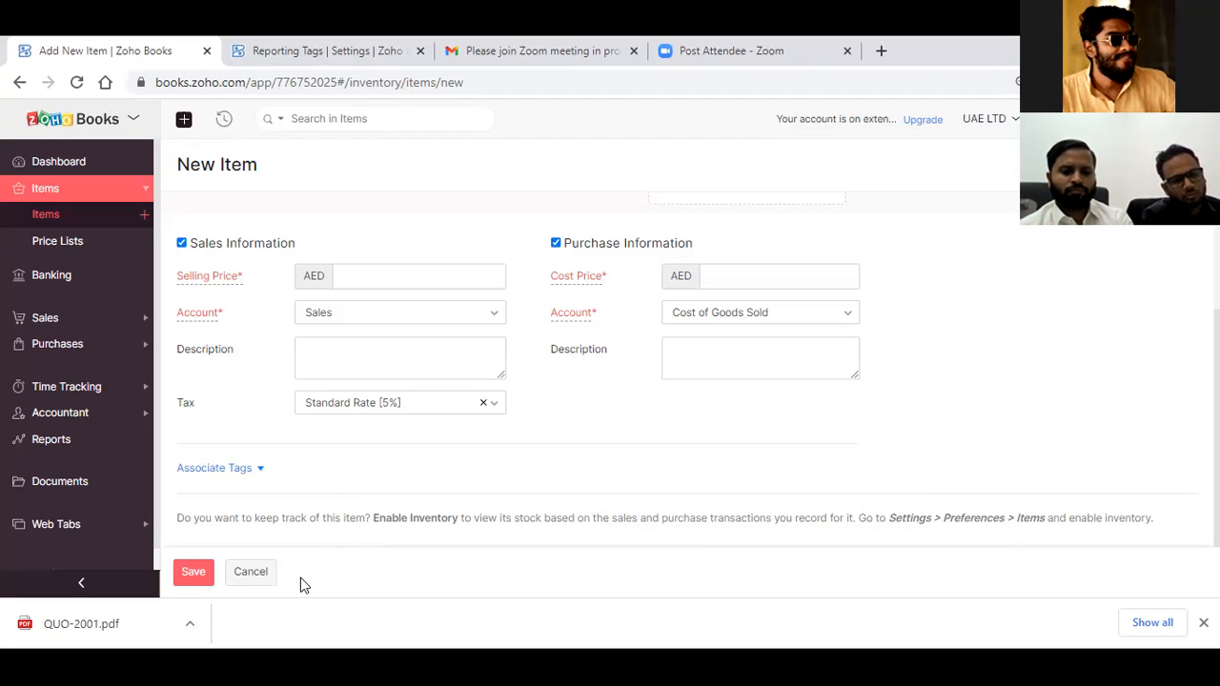
# Step: Discard the new item form and start recording a new expense under purchases
pyautogui.click(244, 572)
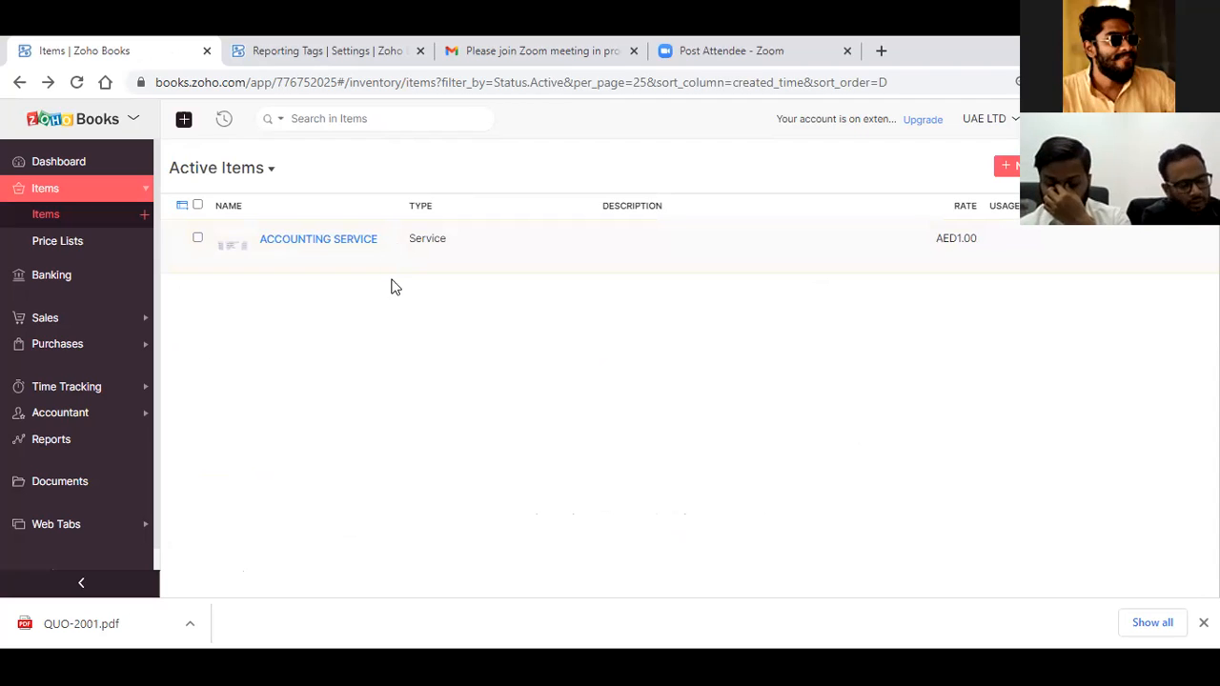
pyautogui.click(69, 318)
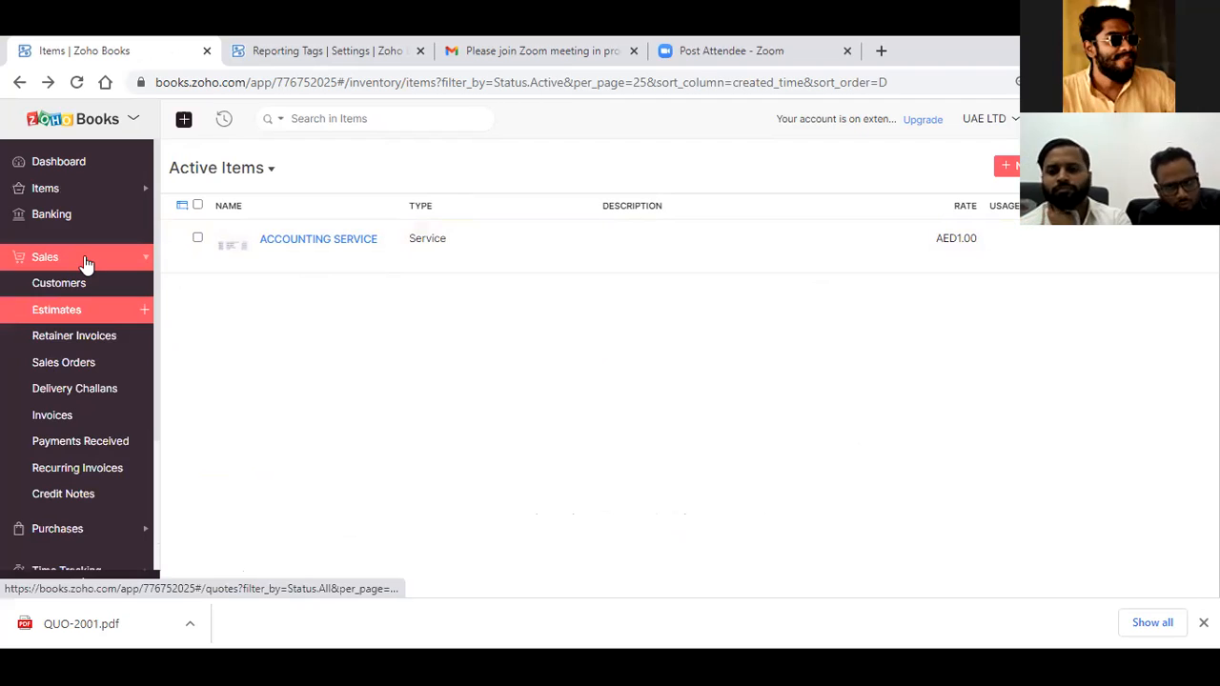
pyautogui.scroll(-1, 65, 443)
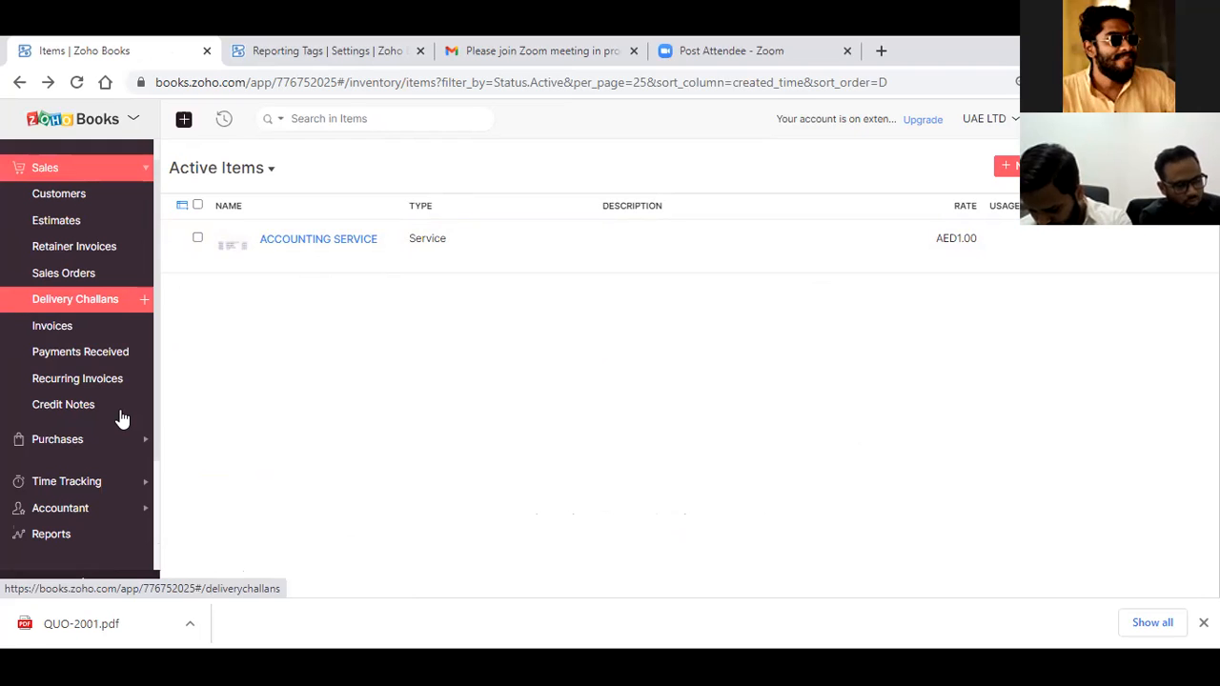
pyautogui.click(69, 252)
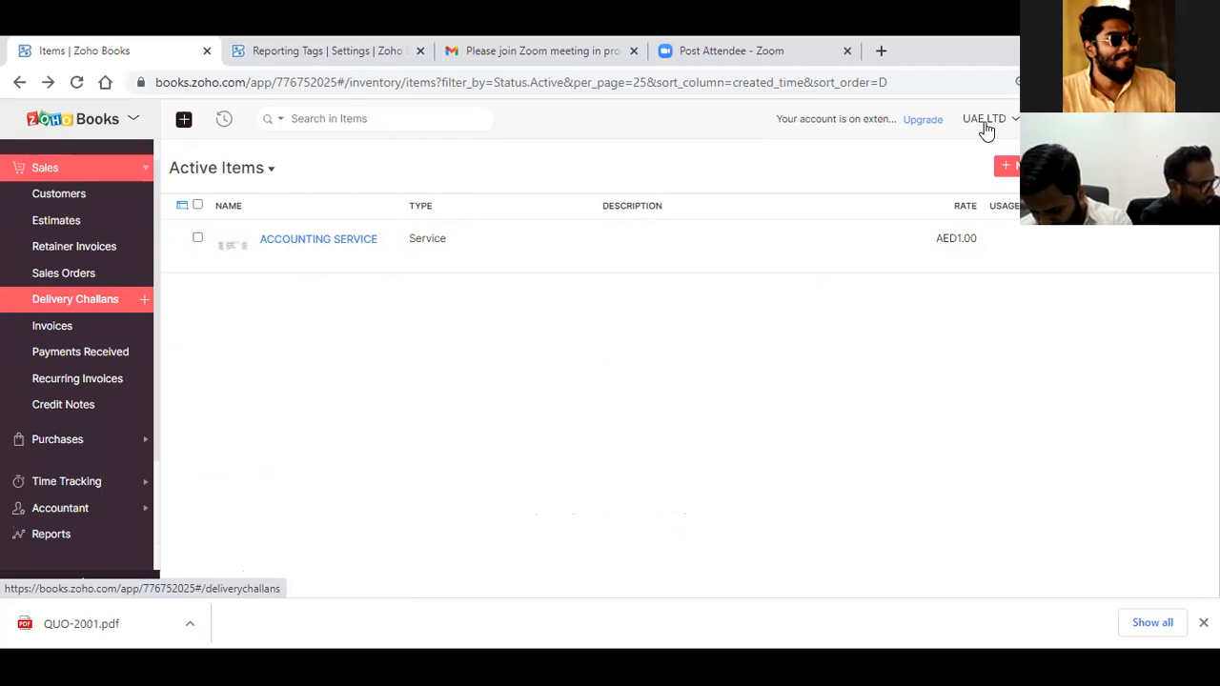
pyautogui.click(1007, 168)
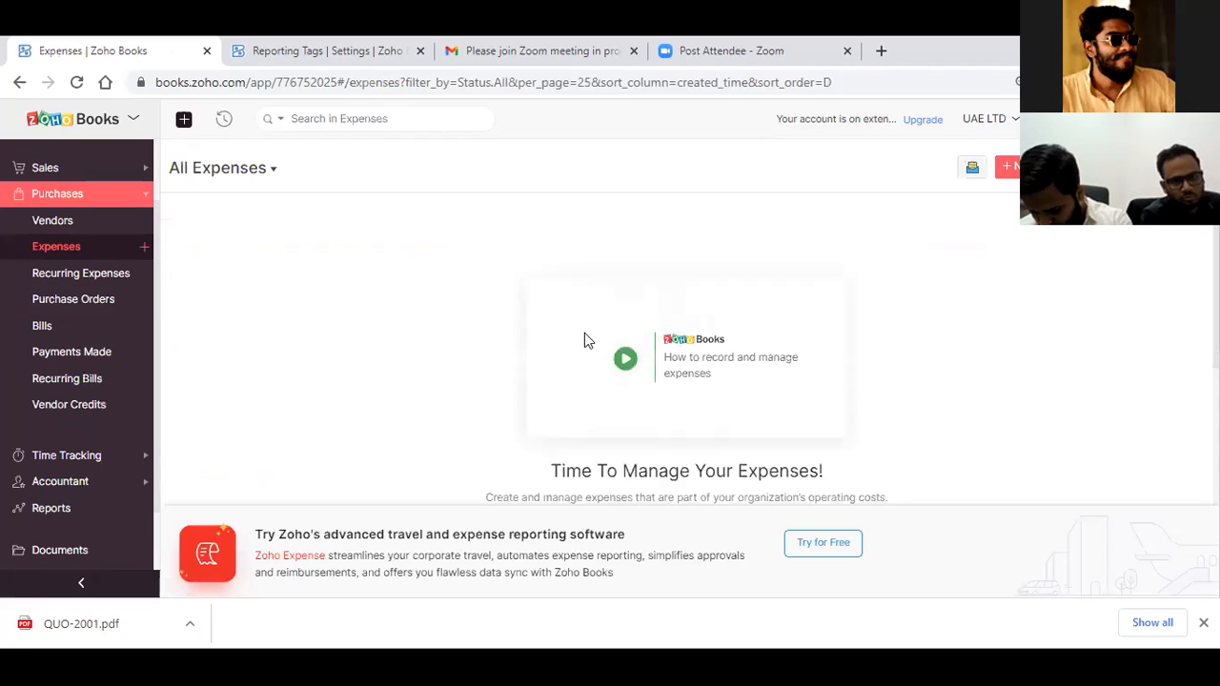
pyautogui.click(447, 301)
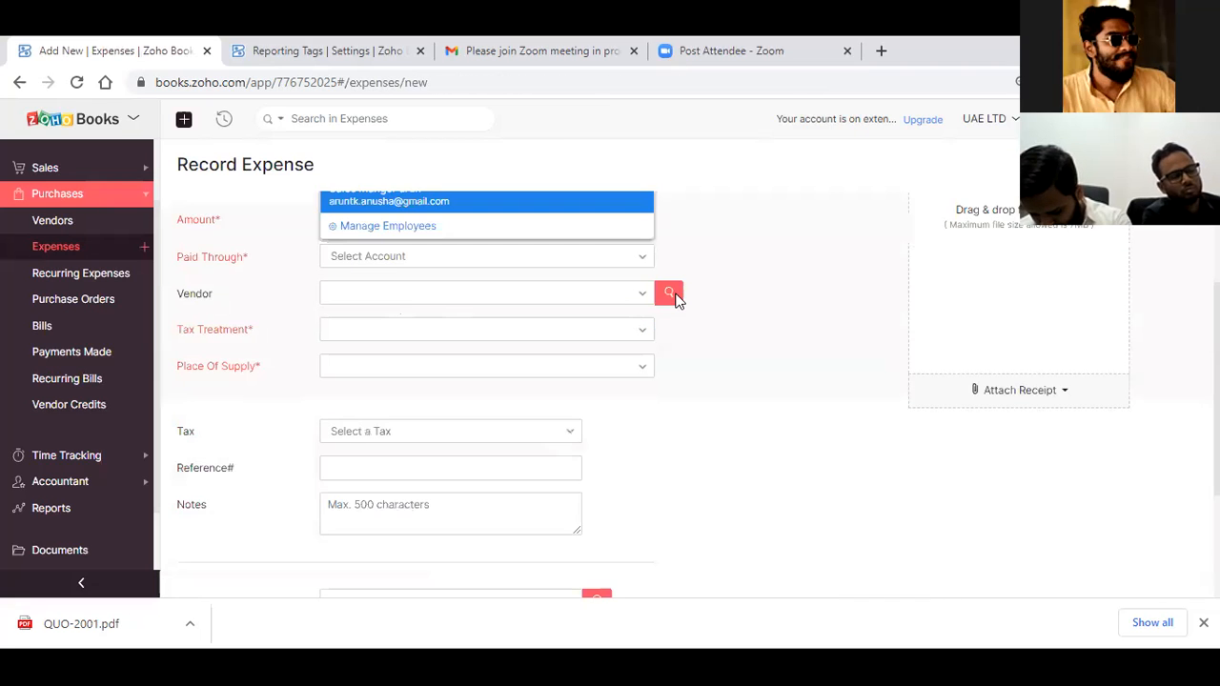
pyautogui.click(531, 308)
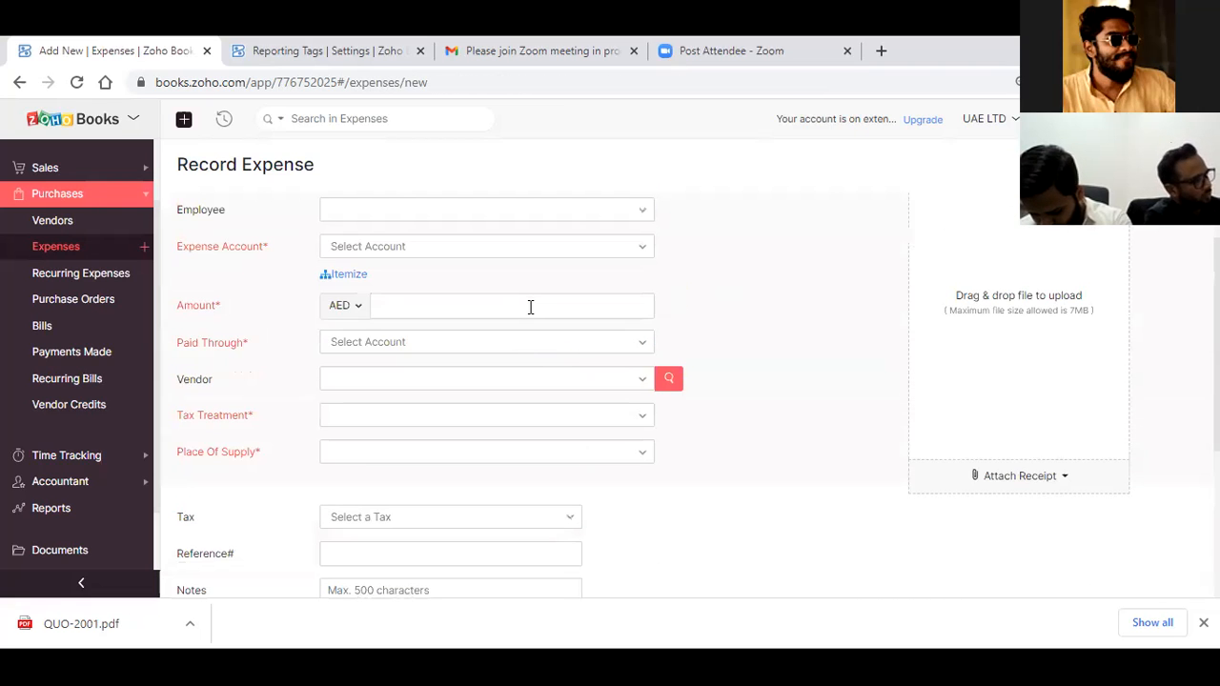
# Step: Set the expense as paid through bUSINESS BANK and its tax treatment to Non VAT
pyautogui.click(496, 351)
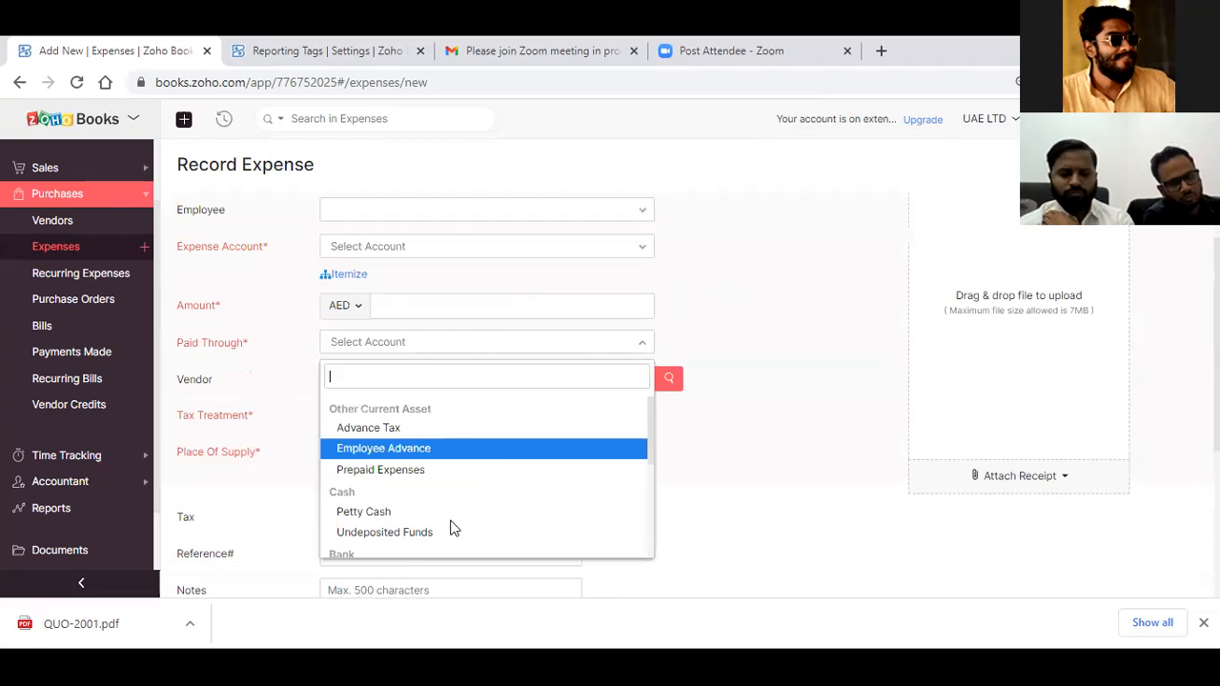
pyautogui.scroll(-3, 410, 419)
pyautogui.click(411, 398)
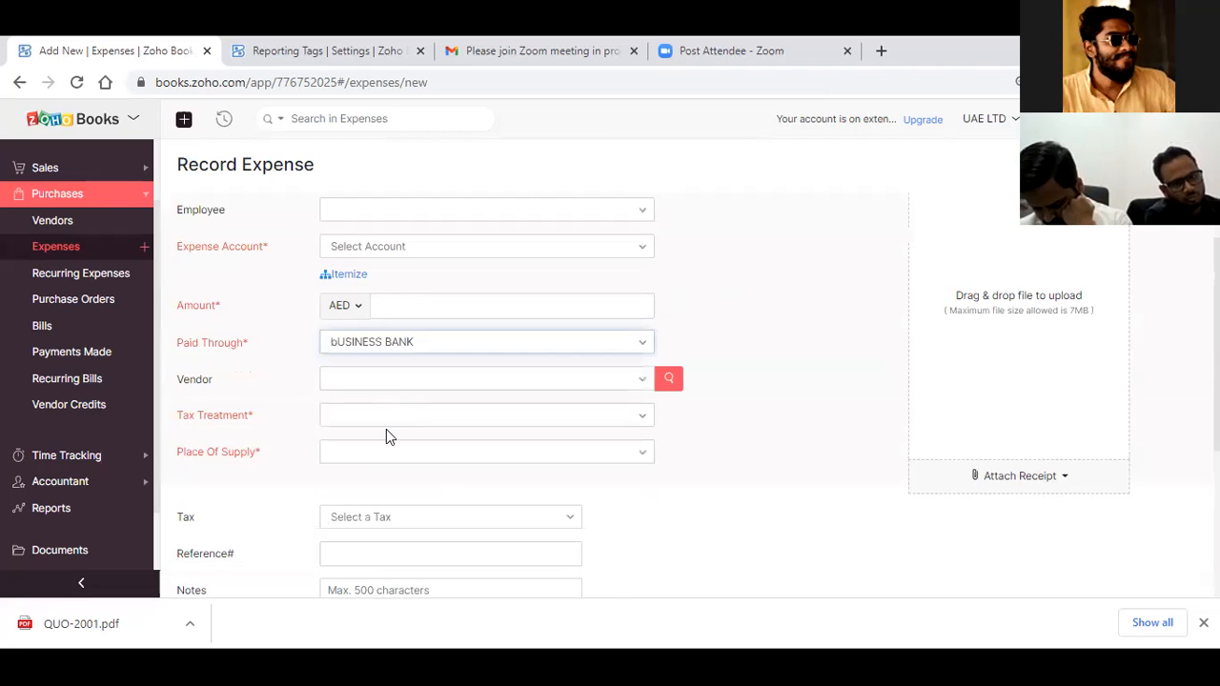
pyautogui.click(417, 416)
pyautogui.scroll(-1, 408, 572)
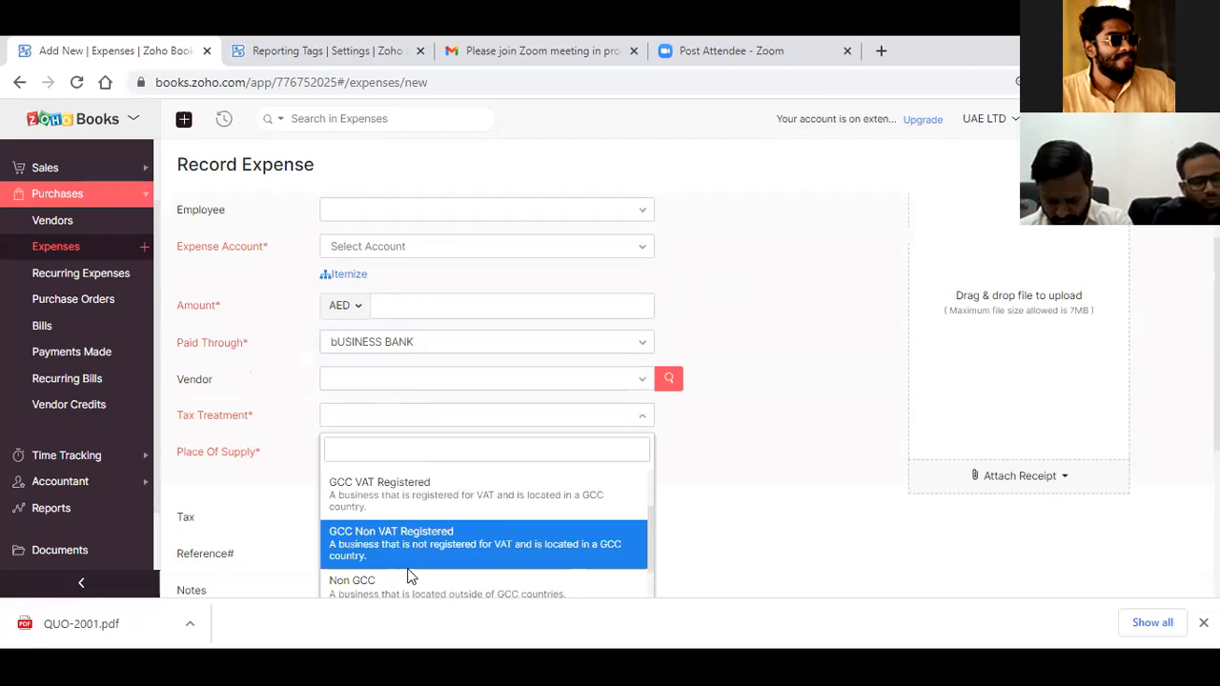
pyautogui.scroll(-2, 403, 543)
pyautogui.click(400, 517)
pyautogui.scroll(-2, 457, 286)
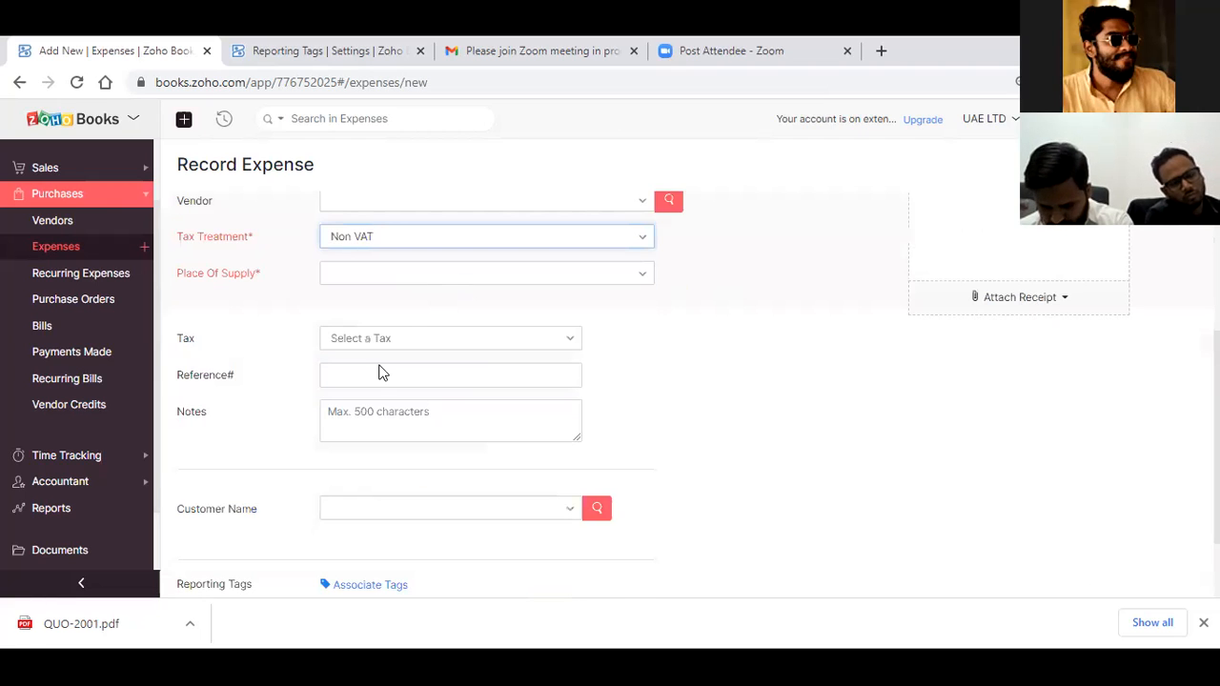
# Step: Enter an expense amount of AED 200, leaving the employee unselected
pyautogui.scroll(3, 411, 307)
pyautogui.click(457, 301)
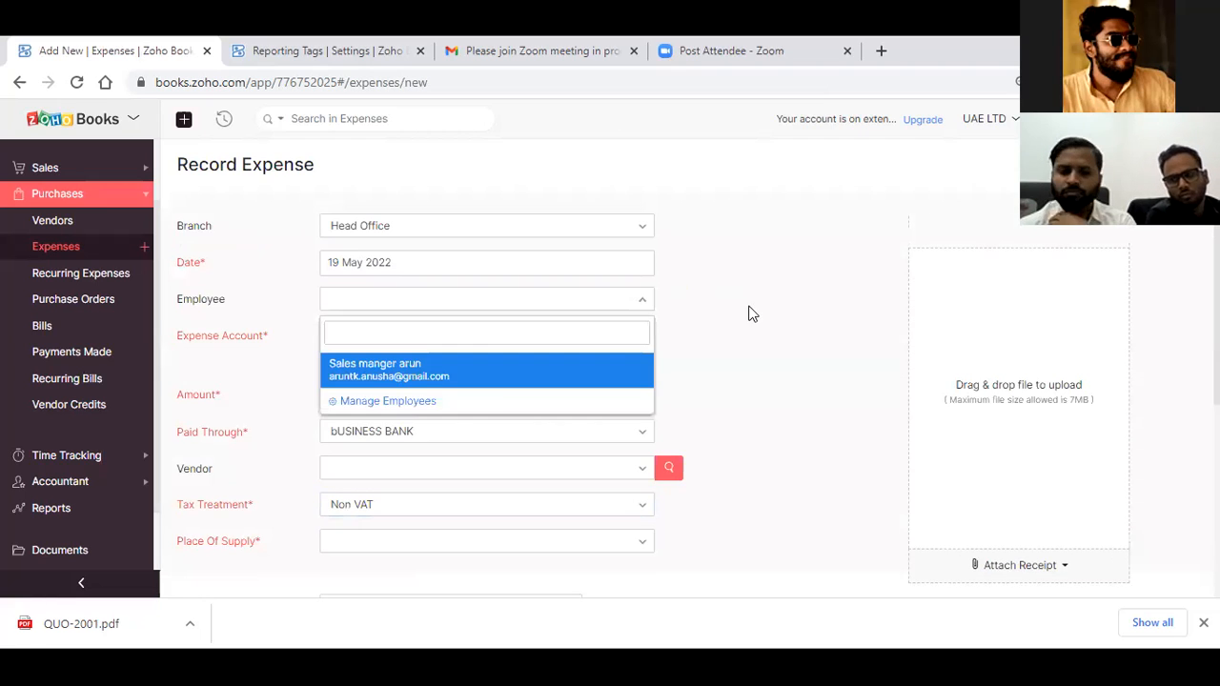
pyautogui.click(467, 392)
pyautogui.write('2')
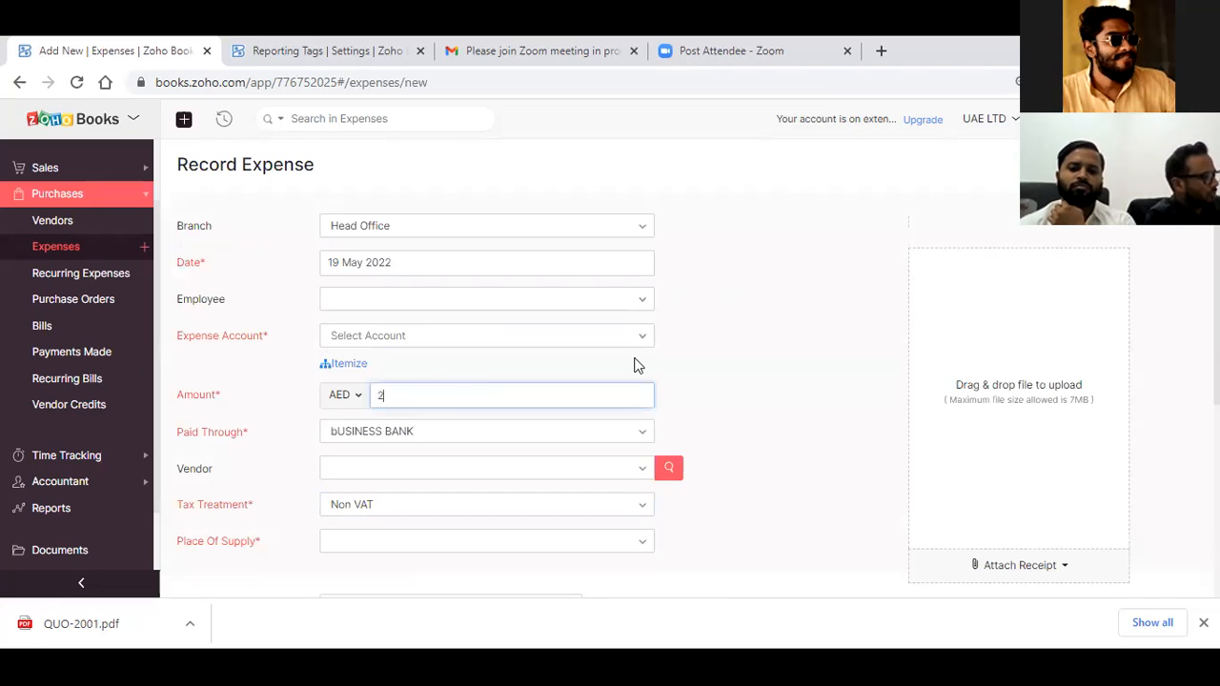
pyautogui.write('00')
# Step: Associate the expense with the BUSINESS reporting tag option DISTRIBUTAION
pyautogui.scroll(-1, 341, 447)
pyautogui.scroll(-5, 323, 457)
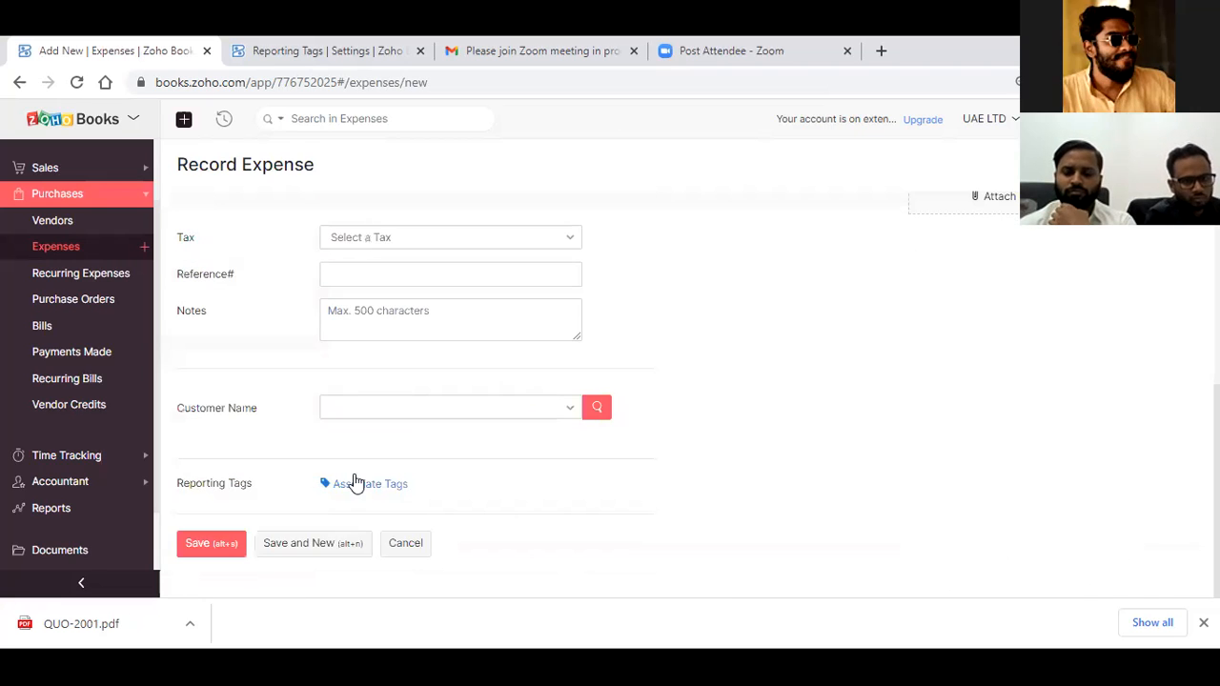
pyautogui.click(353, 483)
pyautogui.click(684, 186)
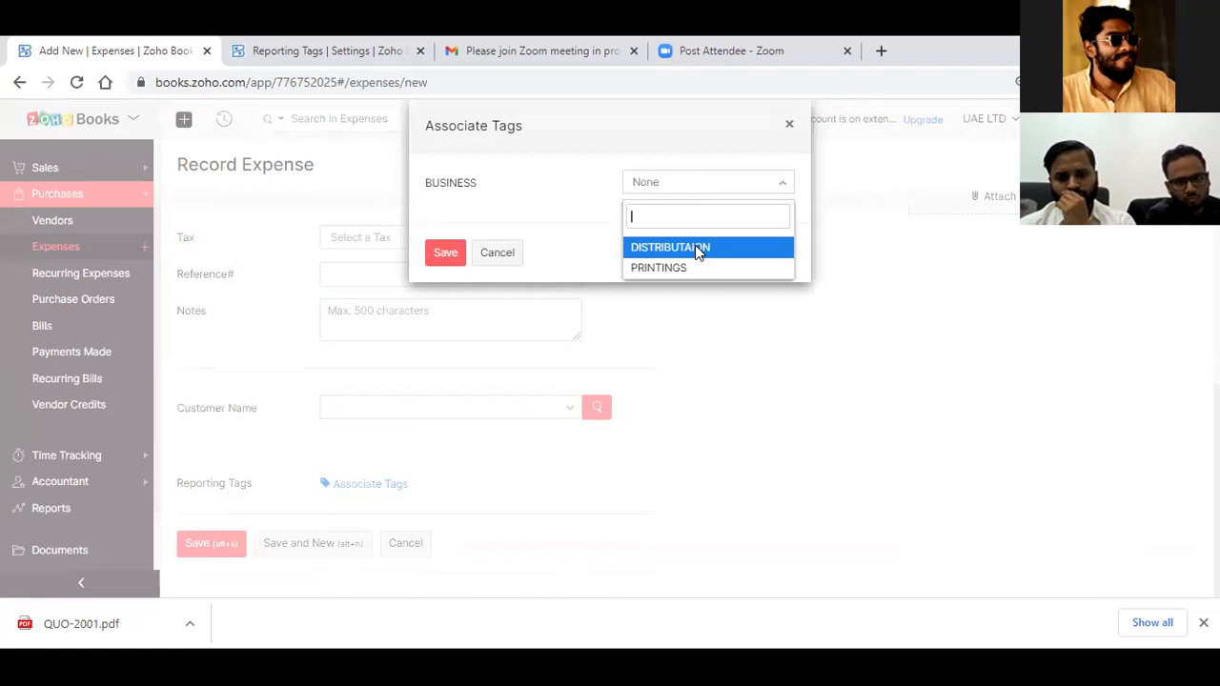
pyautogui.click(463, 258)
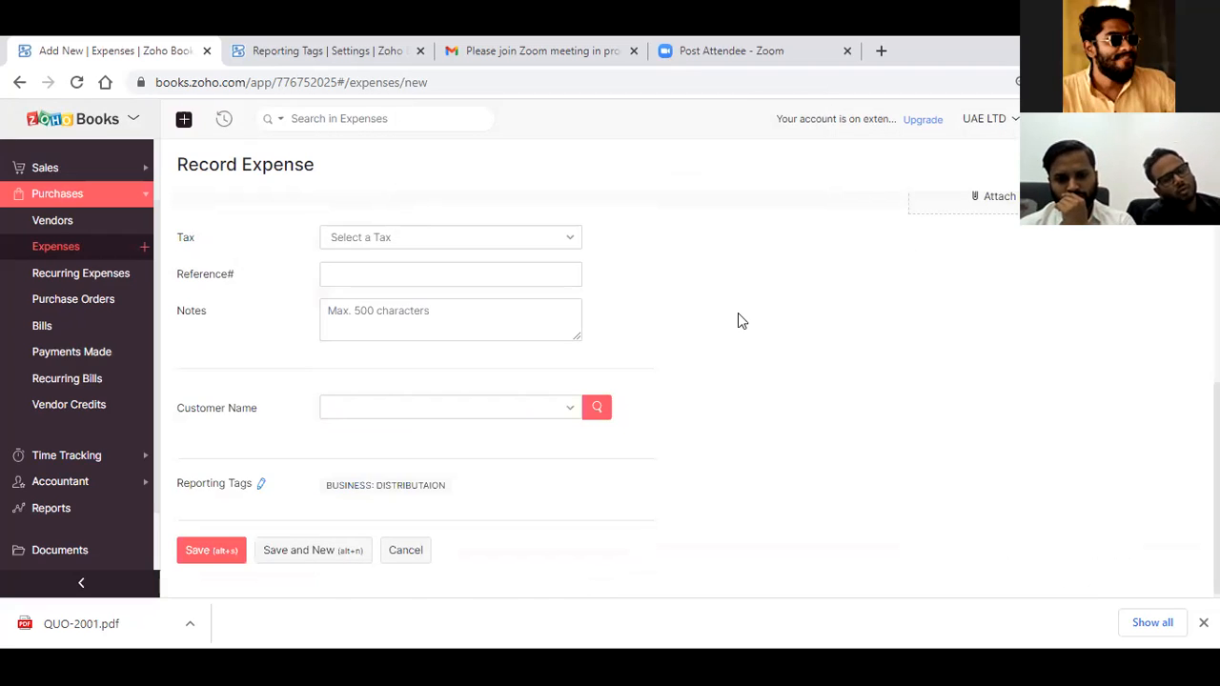
# Step: Try to save the expense with the details entered so far
pyautogui.scroll(2, 739, 329)
pyautogui.scroll(-2, 730, 335)
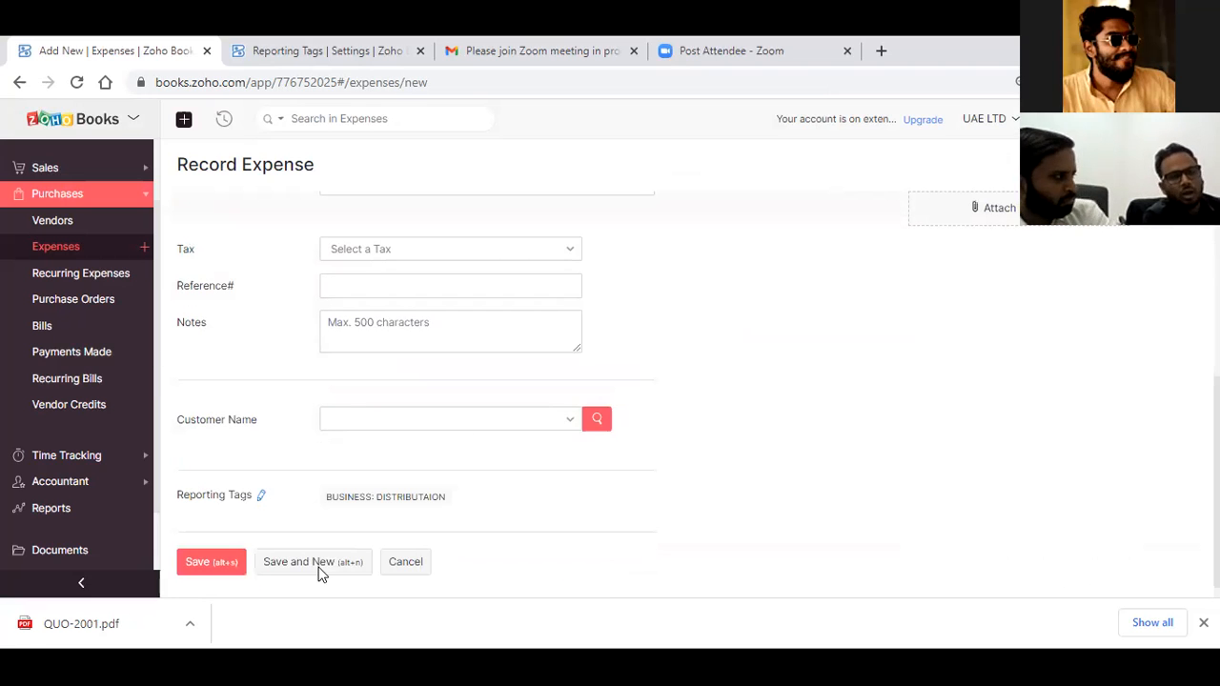
pyautogui.scroll(-1, 267, 562)
pyautogui.click(221, 547)
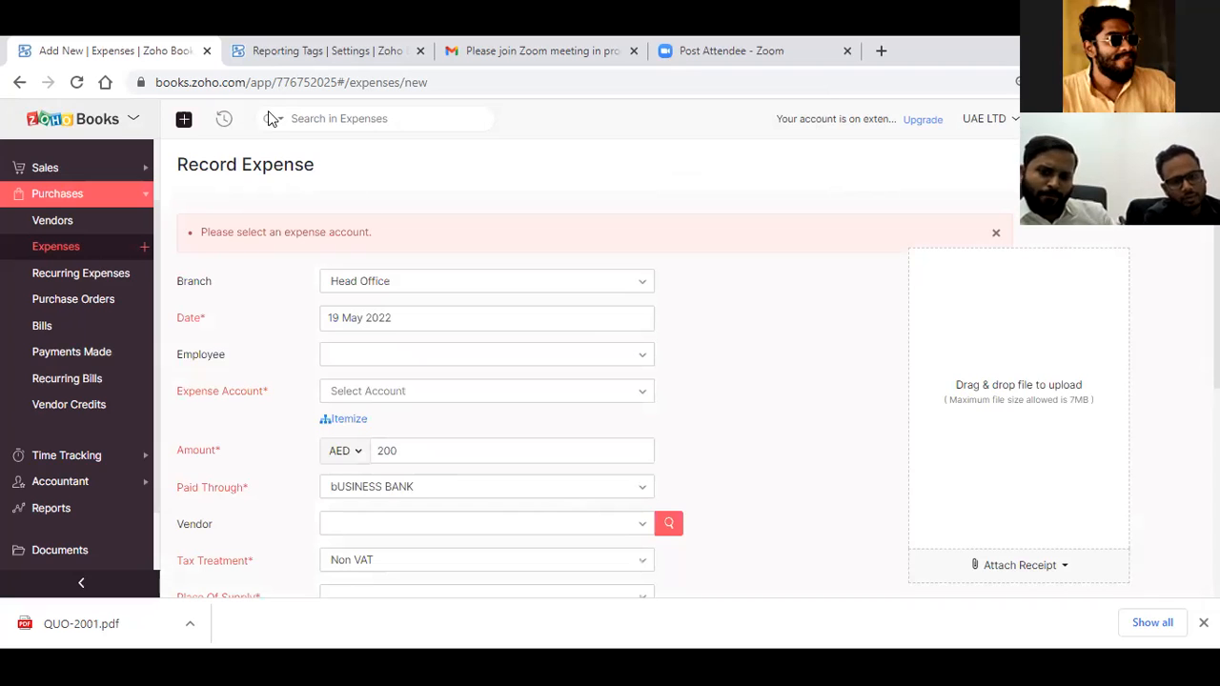
pyautogui.scroll(-2, 72, 413)
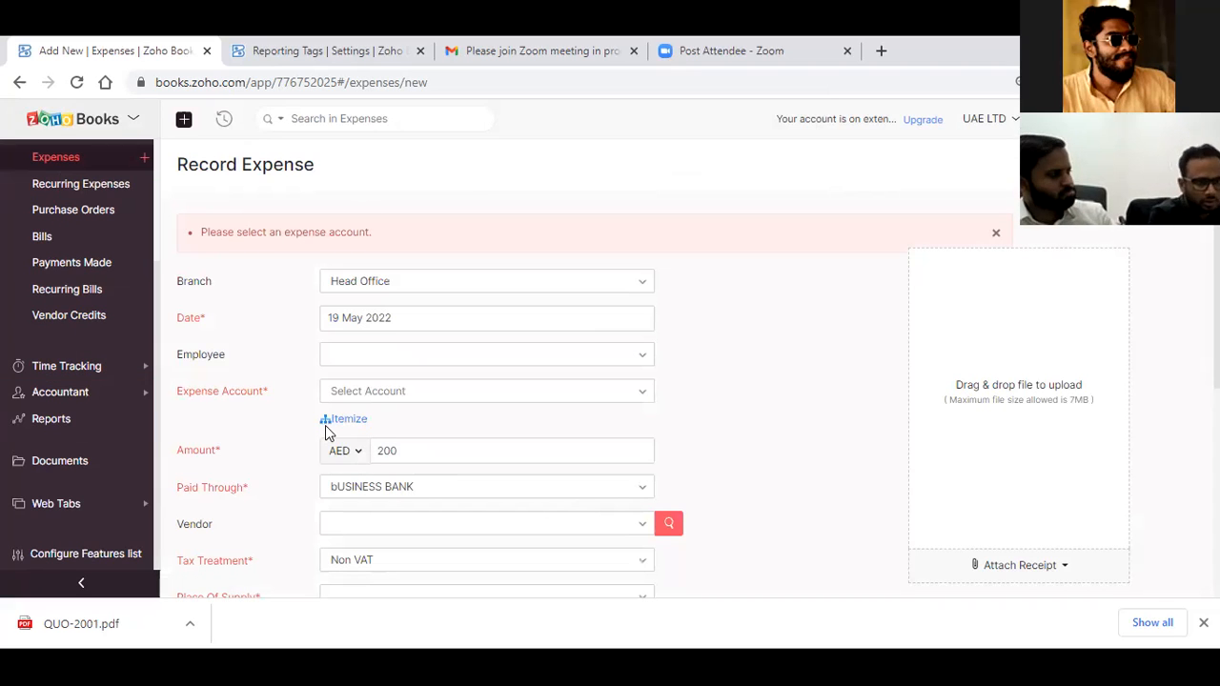
pyautogui.scroll(-3, 326, 430)
pyautogui.scroll(-2, 326, 428)
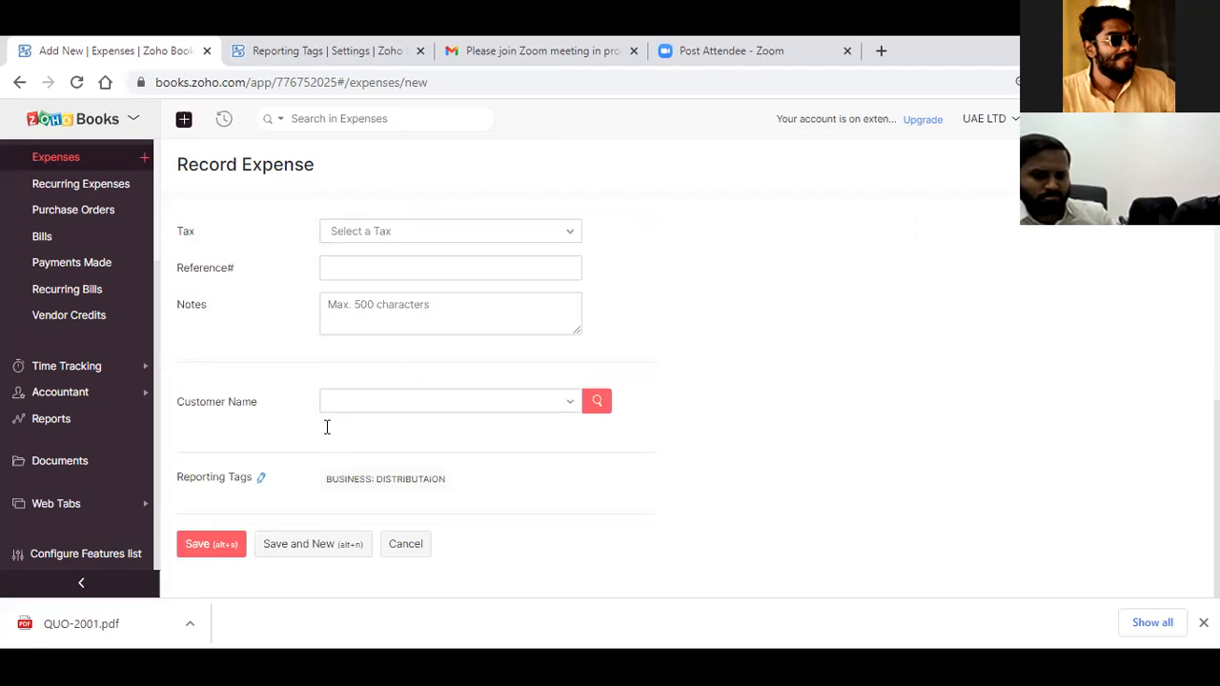
pyautogui.click(230, 541)
pyautogui.scroll(-5, 296, 548)
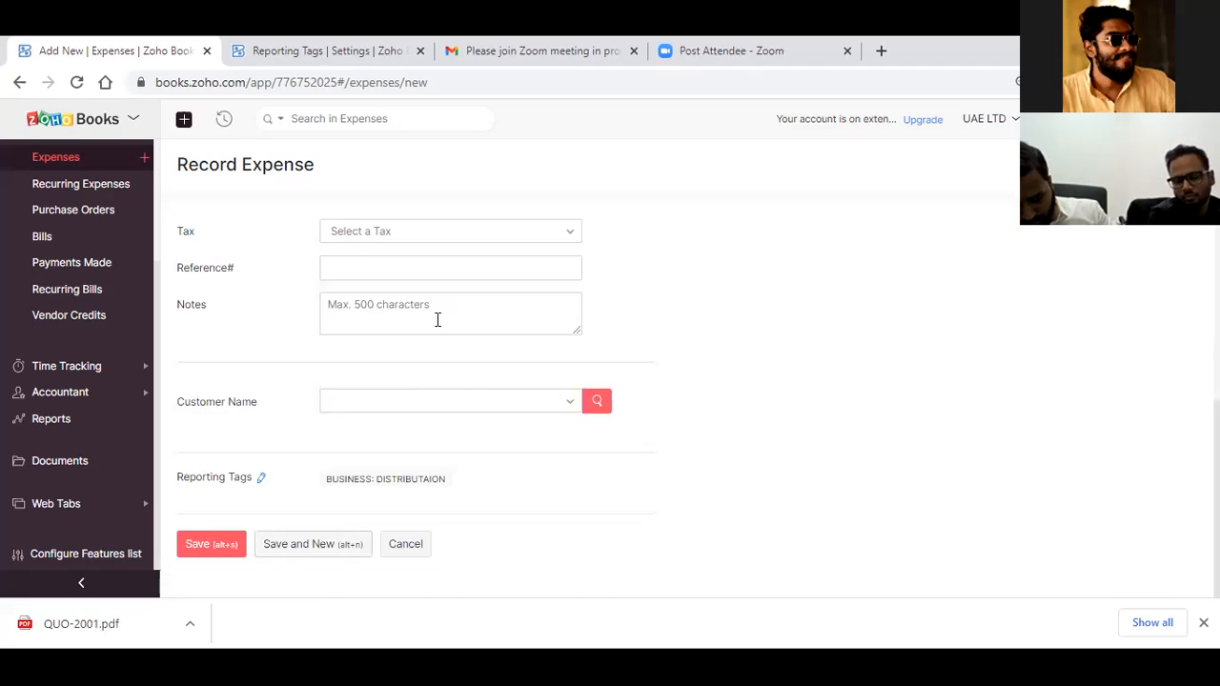
# Step: Assign the ALLOWANCES RENT expense account, complete the remaining required details and save the expense
pyautogui.scroll(5, 438, 320)
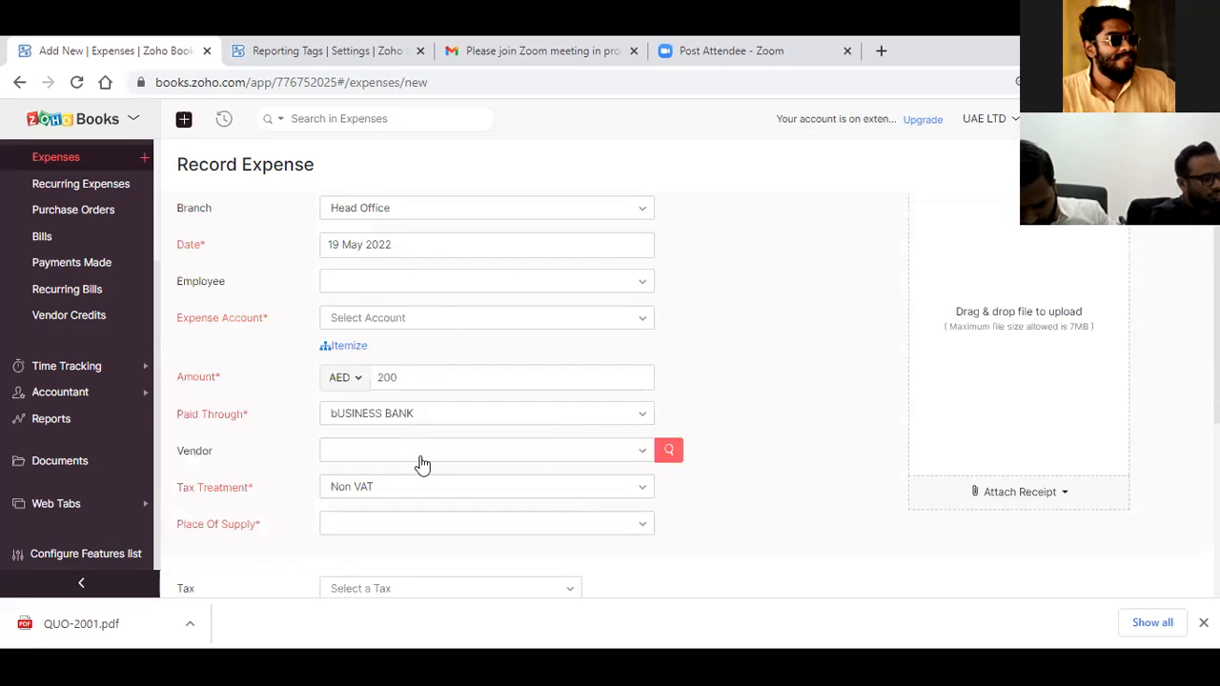
pyautogui.scroll(-5, 229, 572)
pyautogui.click(218, 547)
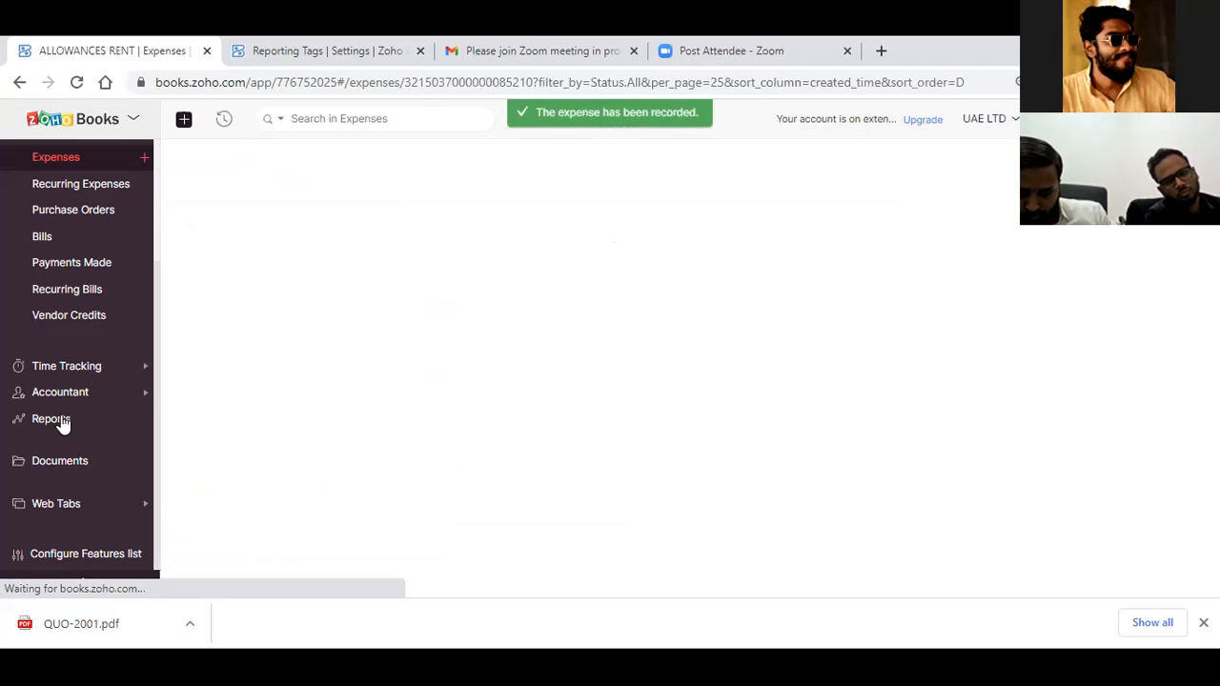
# Step: Open the Profit and Loss report for customization and add an advanced filter
pyautogui.click(99, 417)
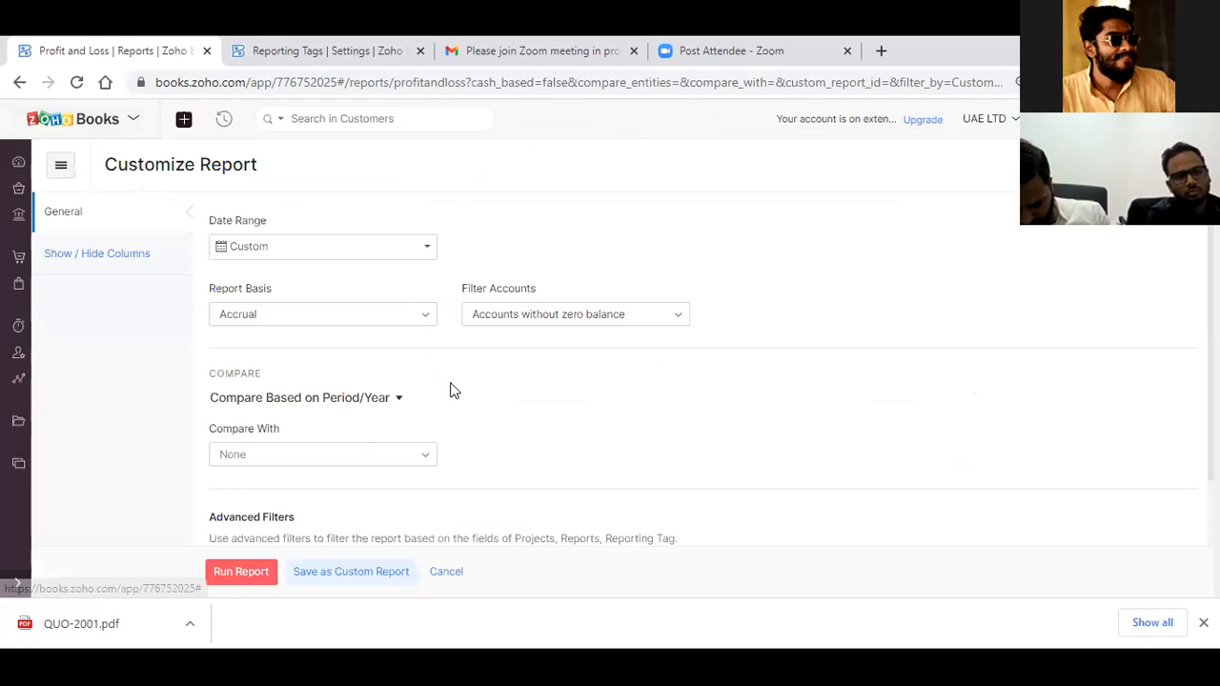
pyautogui.scroll(-1, 509, 305)
pyautogui.click(251, 485)
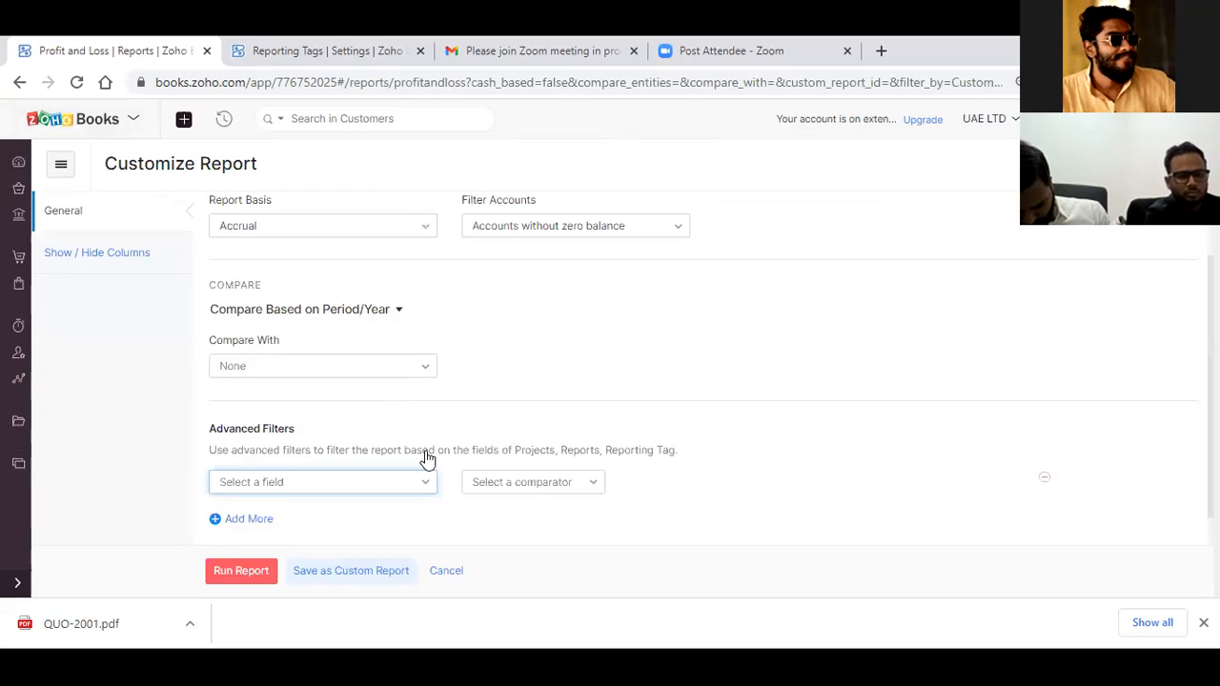
# Step: Filter the Profit and Loss report by BUSINESS is in DISTRIBUTAION and run it
pyautogui.scroll(-1, 524, 297)
pyautogui.click(372, 452)
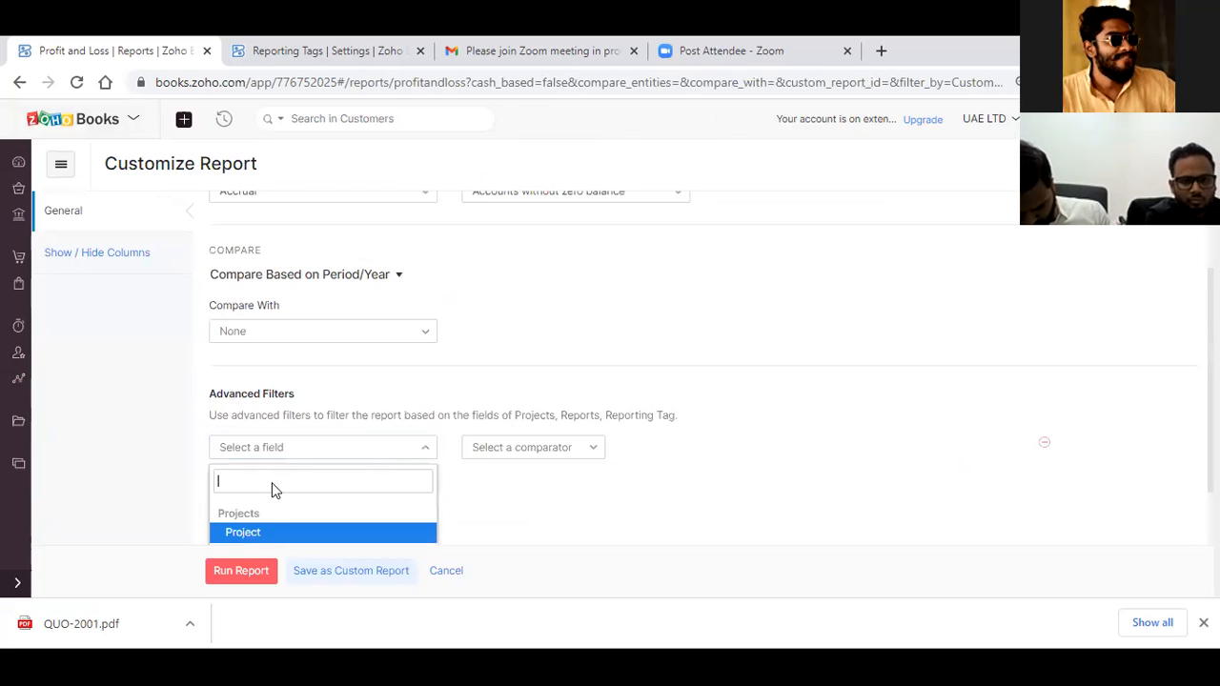
pyautogui.scroll(-1, 265, 542)
pyautogui.press('Return')
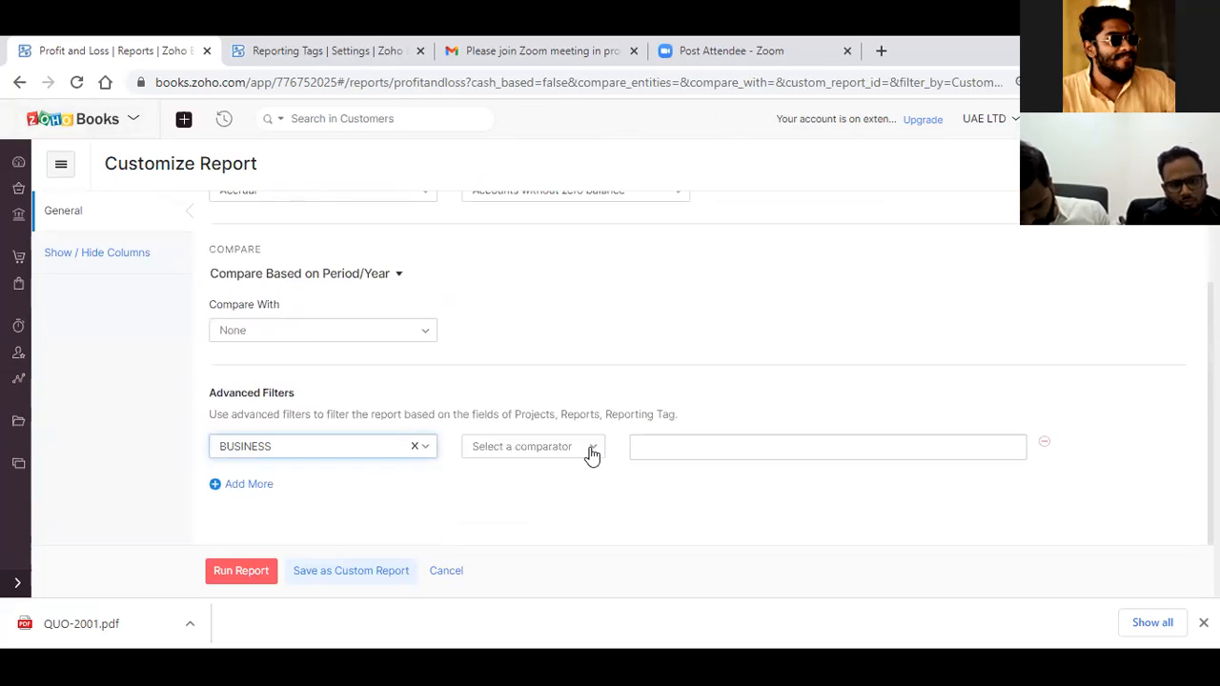
pyautogui.click(752, 450)
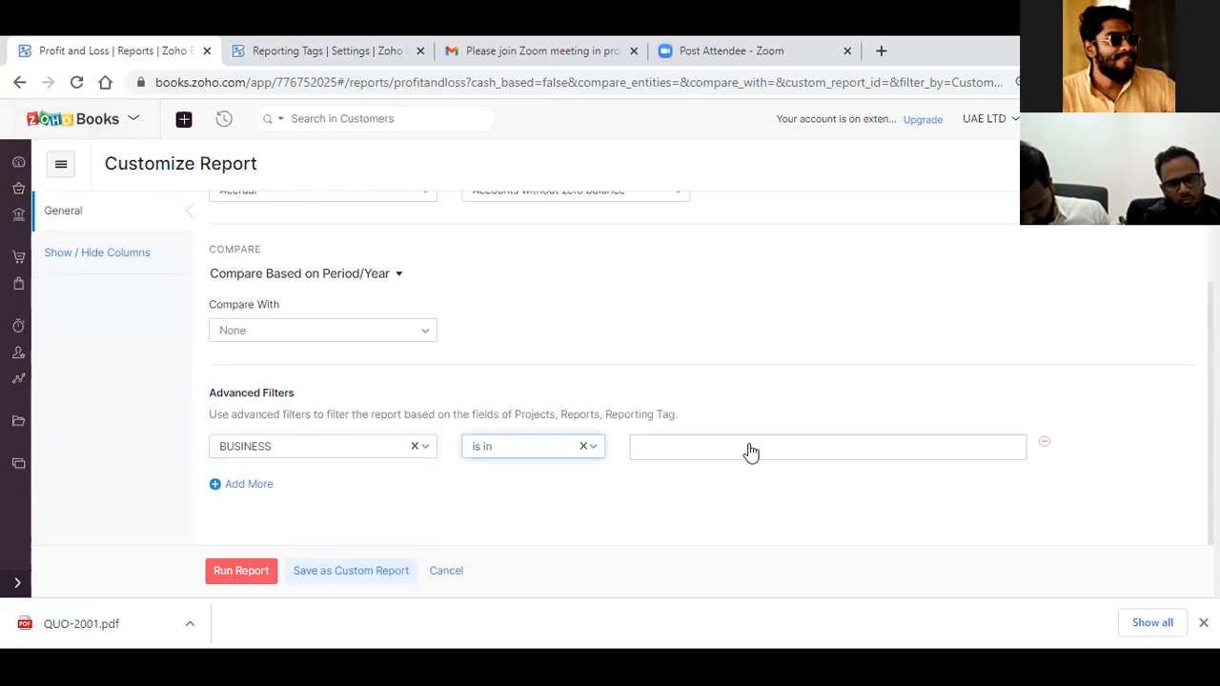
pyautogui.click(698, 509)
pyautogui.click(242, 574)
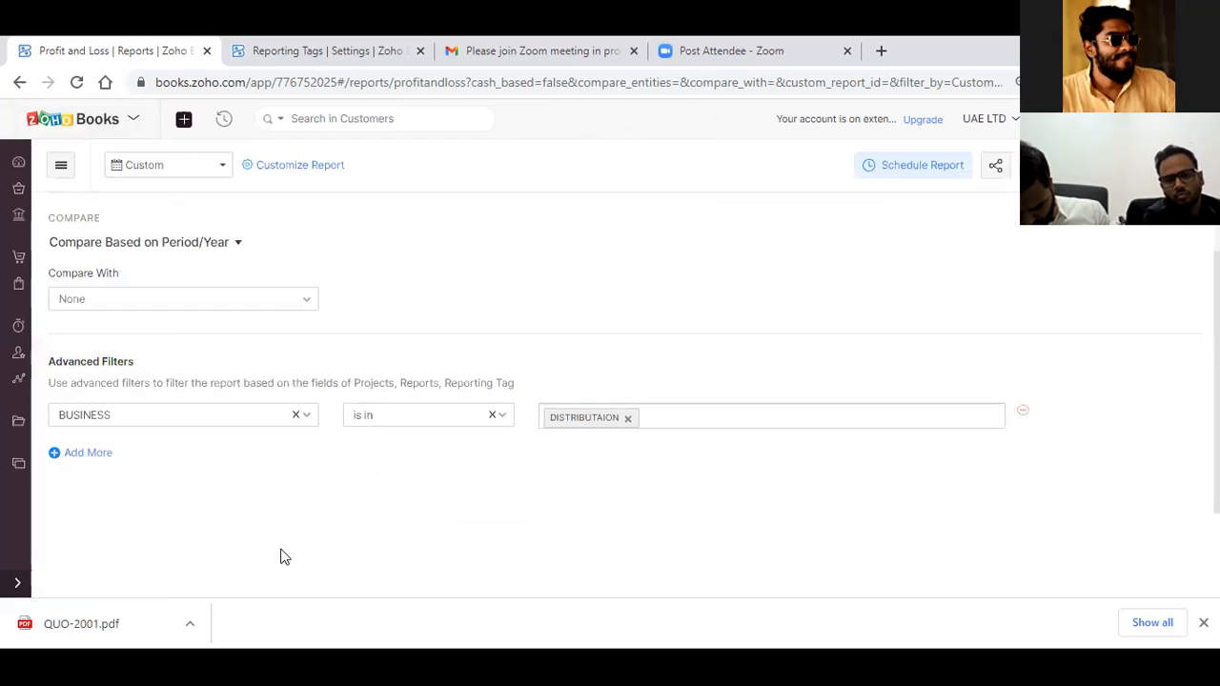
# Step: Examine the operating income, operating expense and net profit/loss in the filtered Profit and Loss report
pyautogui.scroll(-2, 519, 310)
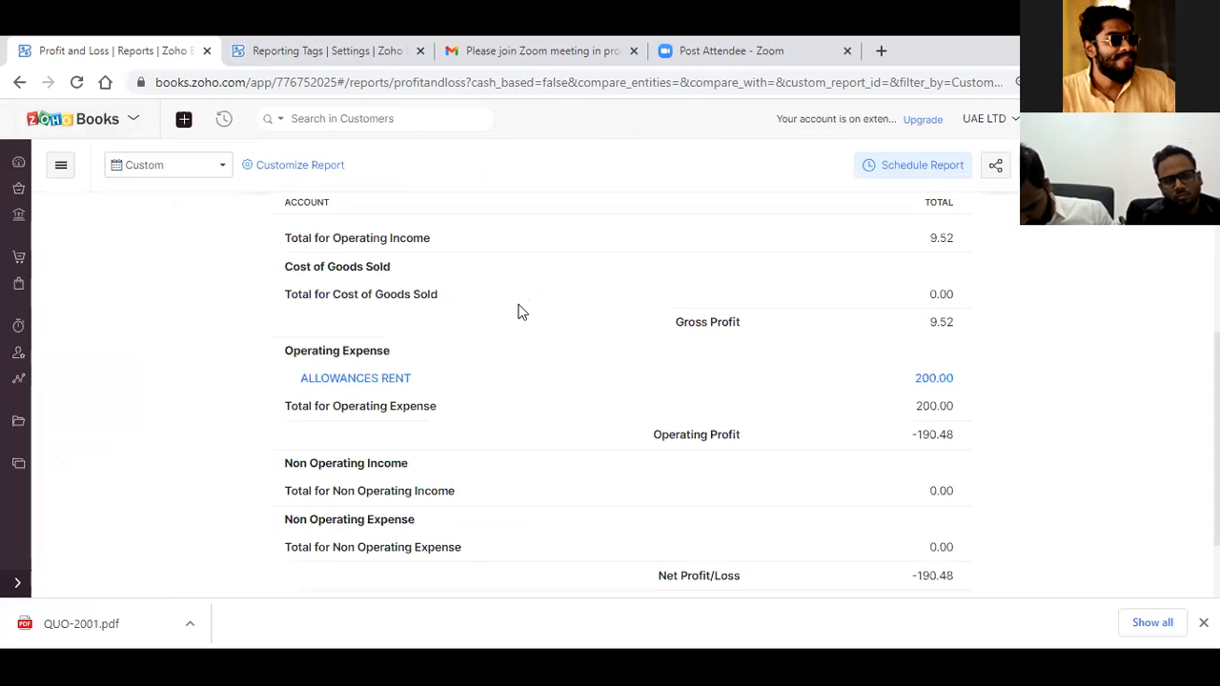
pyautogui.scroll(1, 519, 309)
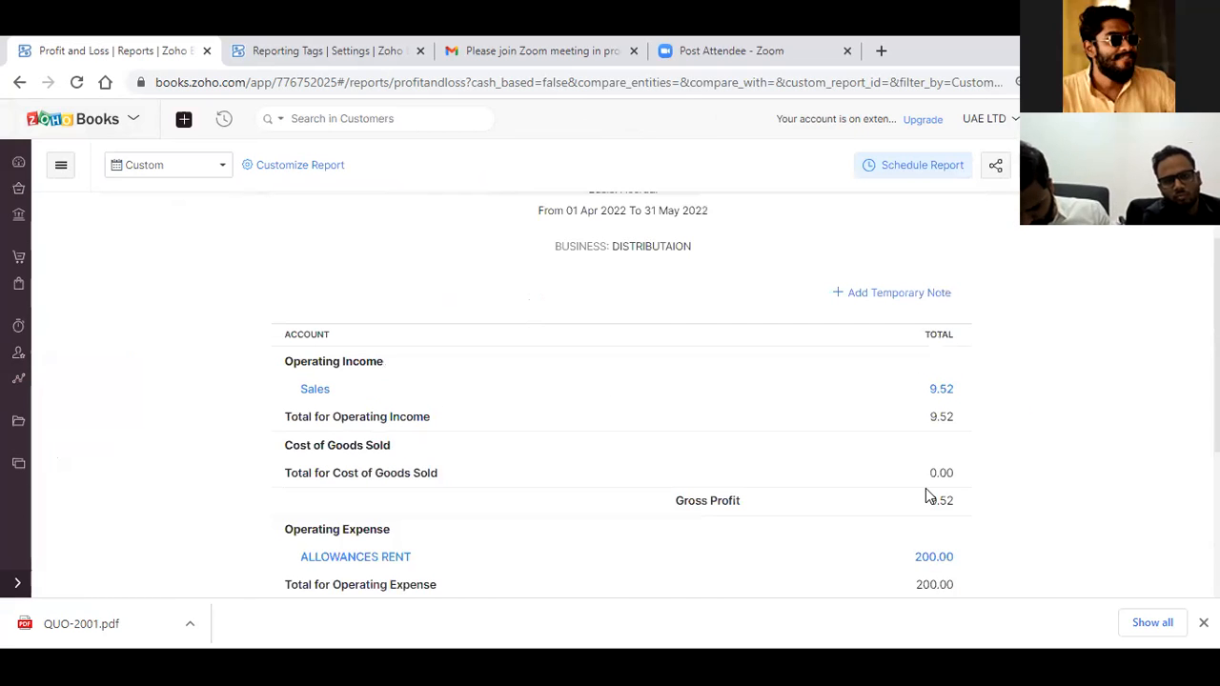
pyautogui.scroll(-3, 816, 440)
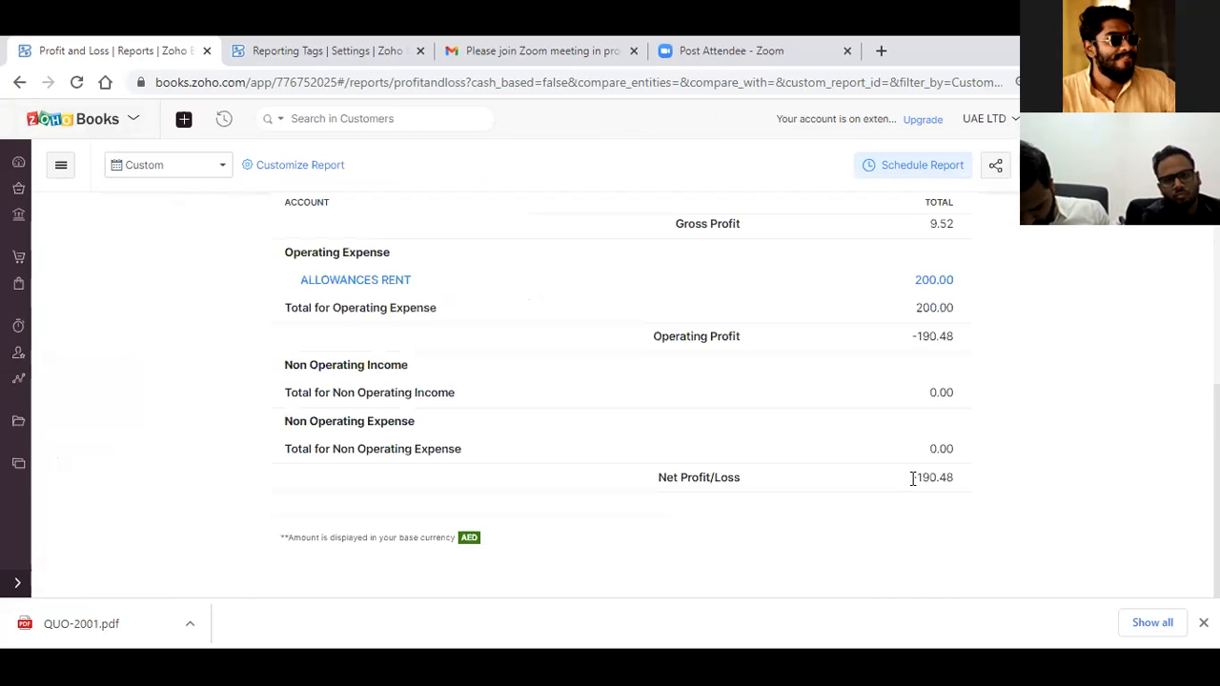
pyautogui.tripleClick(952, 474)
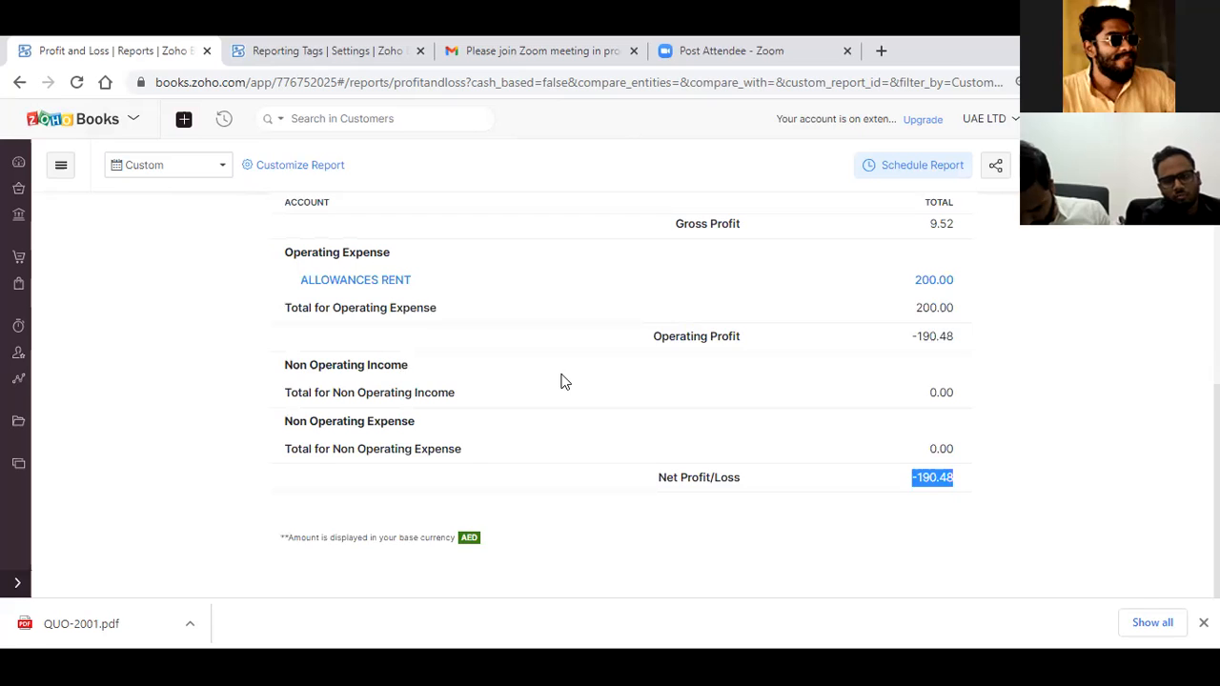
pyautogui.scroll(1, 534, 348)
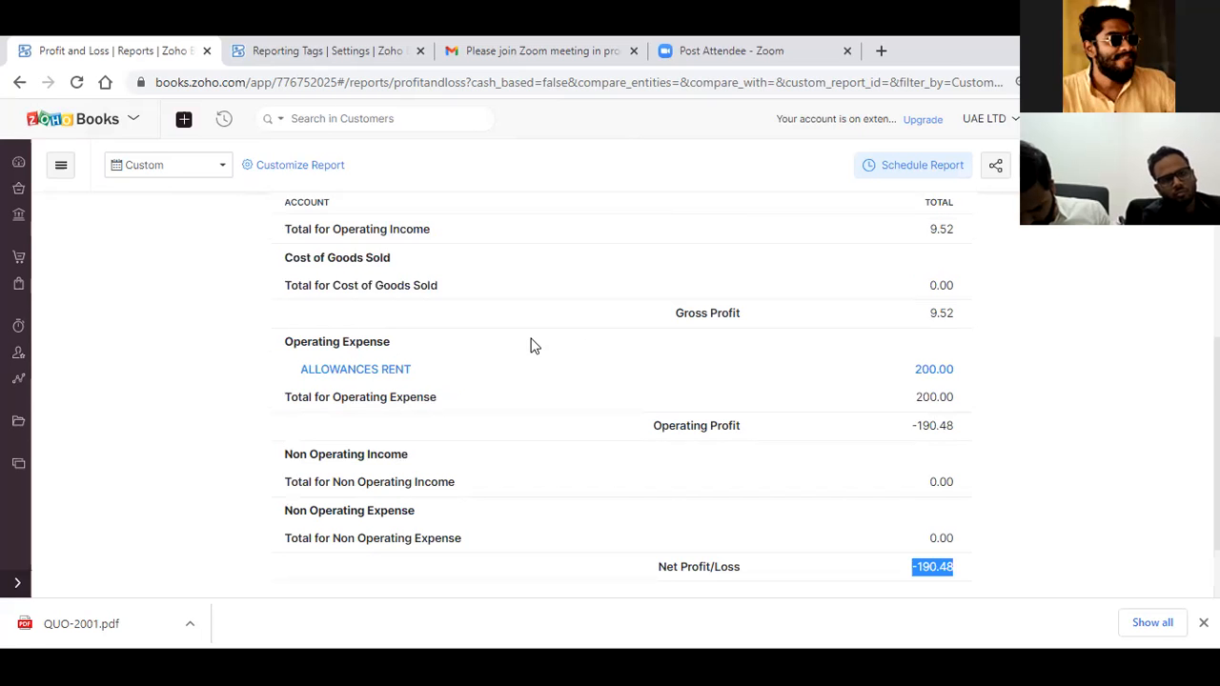
pyautogui.scroll(3, 573, 375)
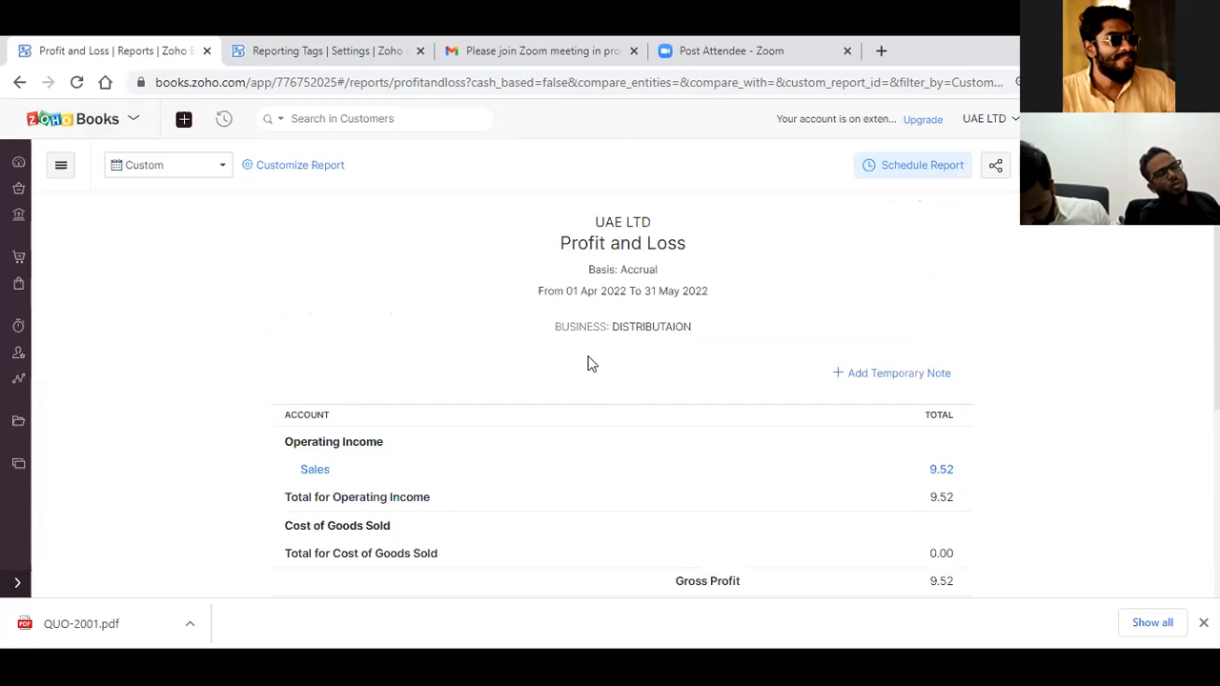
# Step: Examine the filtered Profit and Loss report from its BUSINESS filter heading through gross profit, ALLOWANCES RENT and net profit/loss
pyautogui.scroll(-2, 573, 371)
pyautogui.scroll(2, 573, 371)
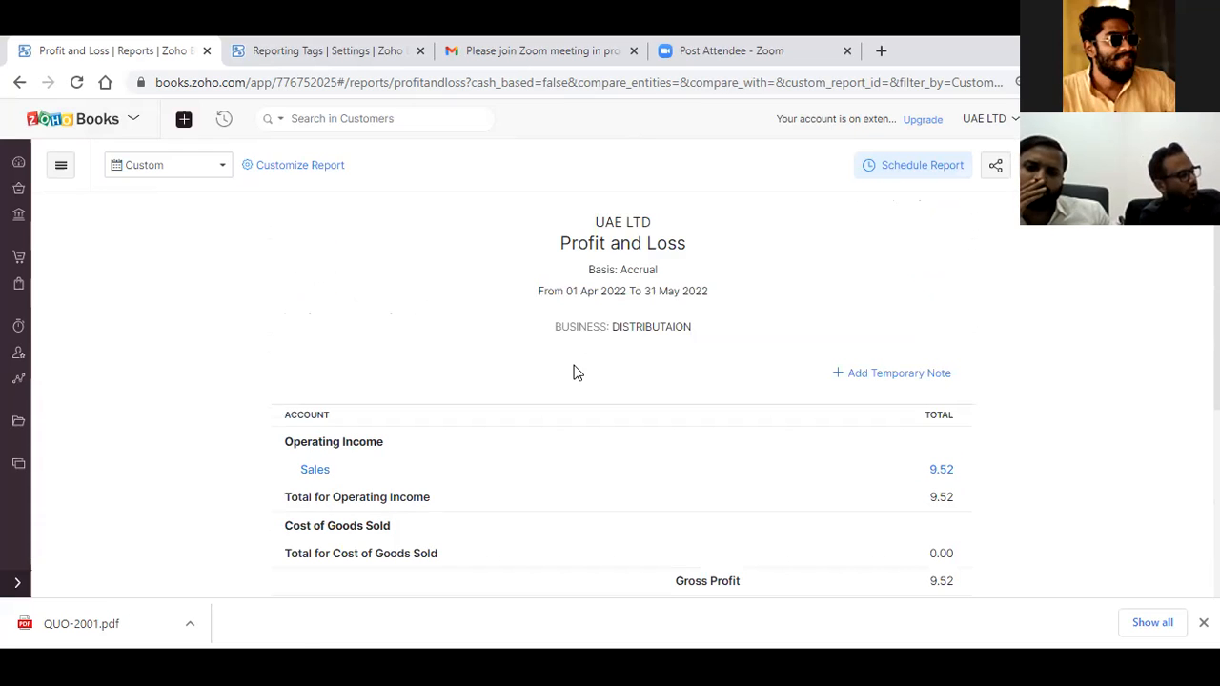
pyautogui.scroll(-3, 573, 373)
pyautogui.scroll(-1, 572, 373)
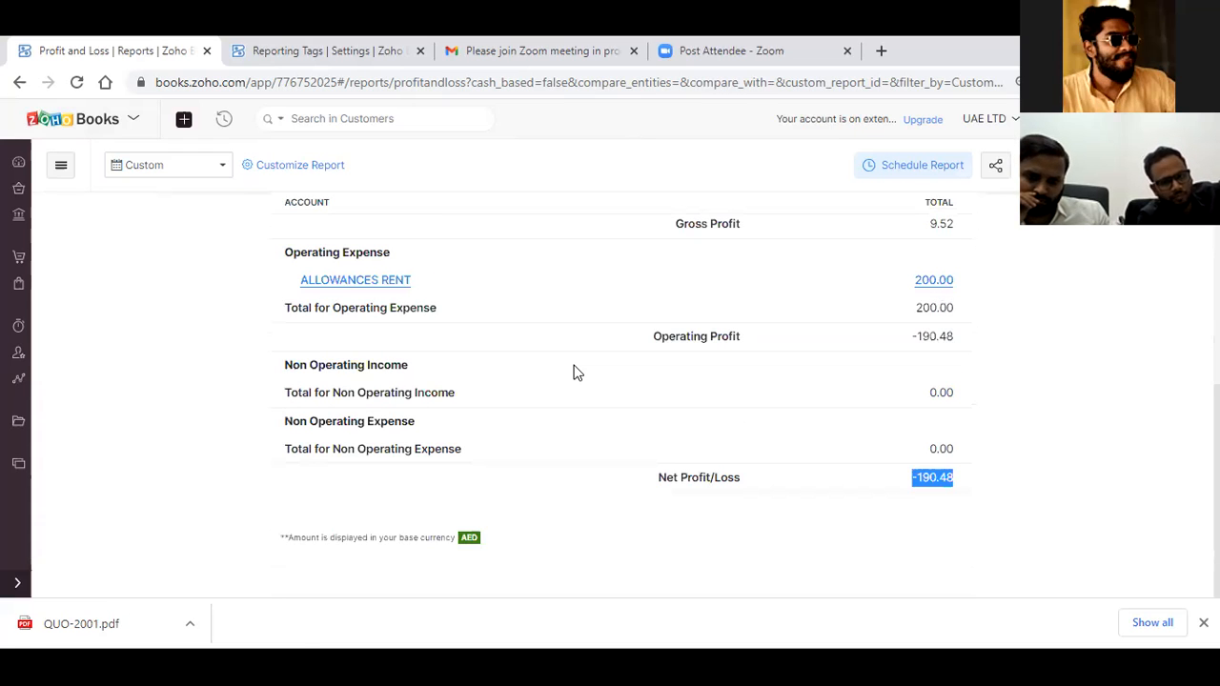
pyautogui.scroll(2, 573, 373)
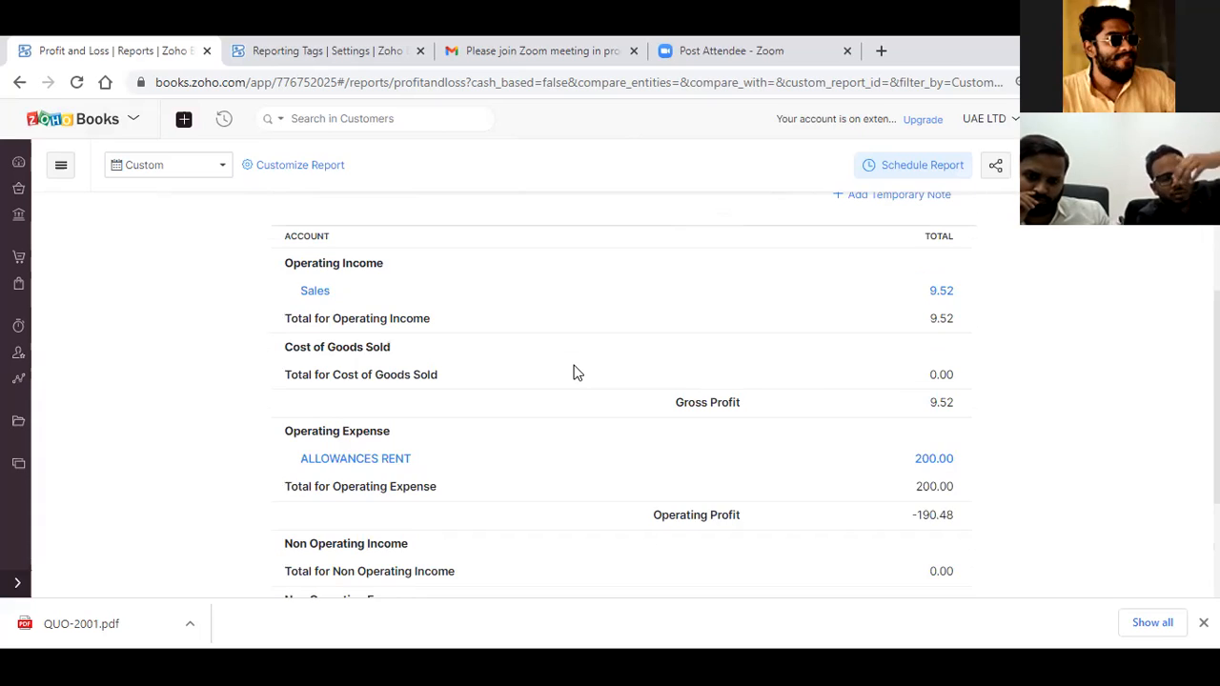
pyautogui.scroll(-1, 573, 373)
pyautogui.scroll(1, 573, 373)
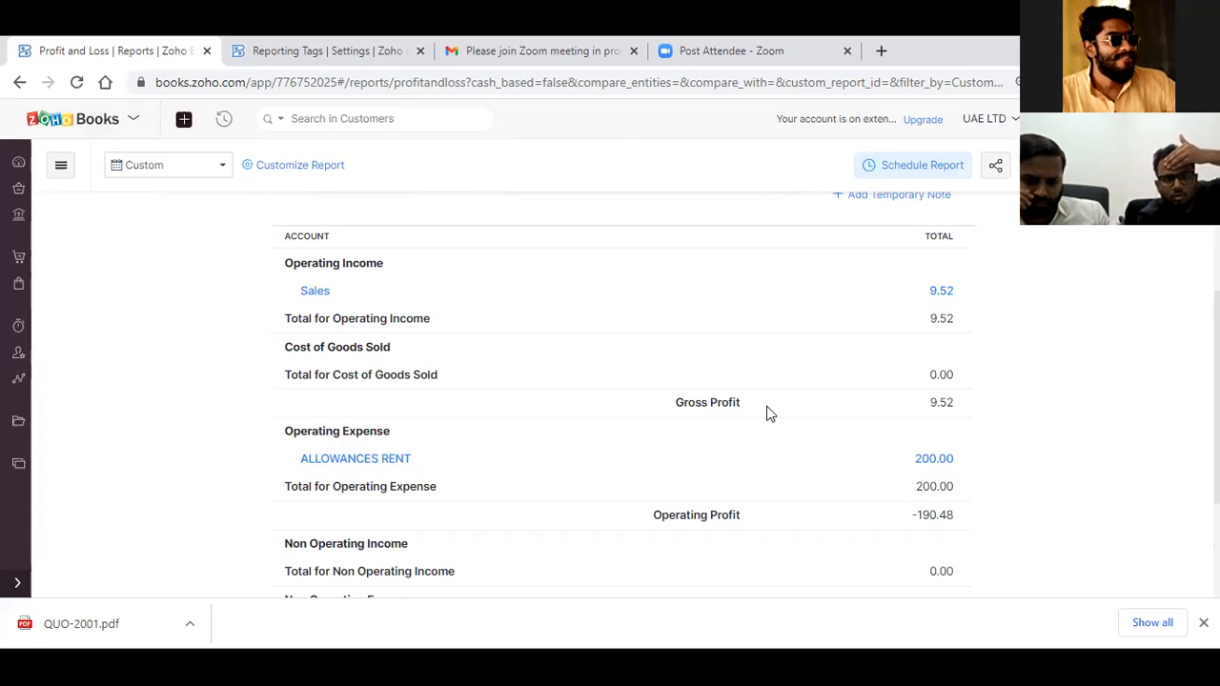
pyautogui.scroll(-1, 823, 383)
pyautogui.scroll(-1, 834, 558)
pyautogui.moveTo(955, 567)
pyautogui.mouseDown()
pyautogui.moveTo(904, 566)
pyautogui.moveTo(937, 567)
pyautogui.mouseUp()
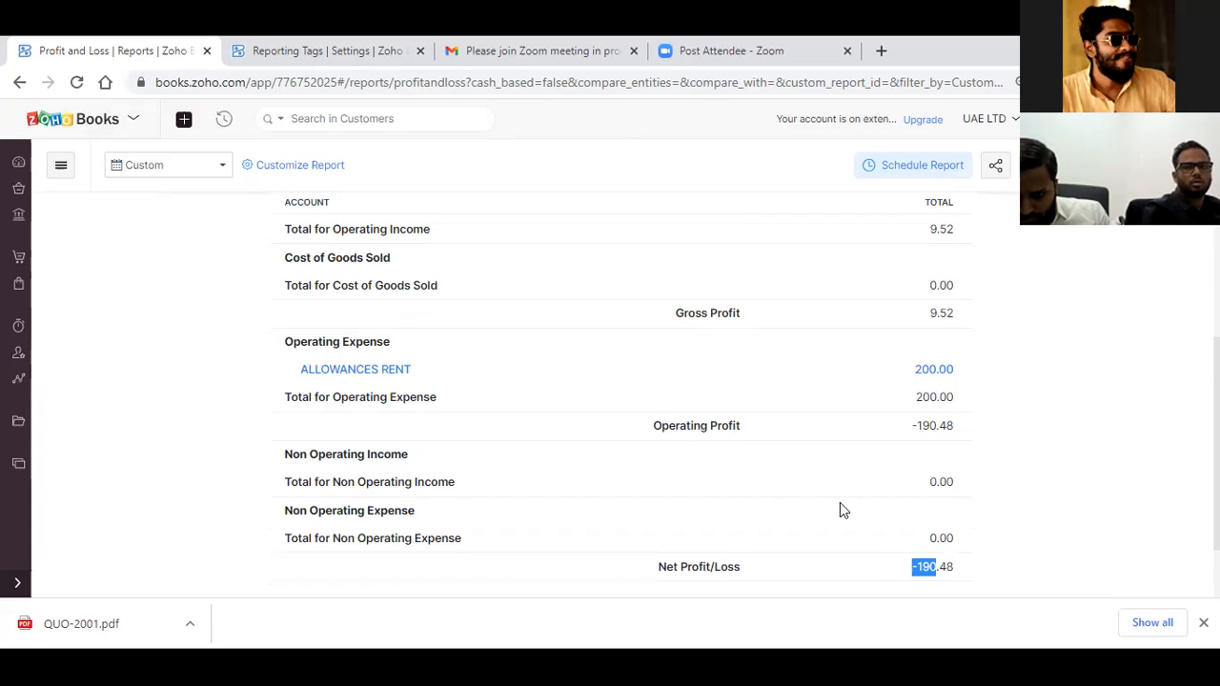
pyautogui.scroll(3, 688, 324)
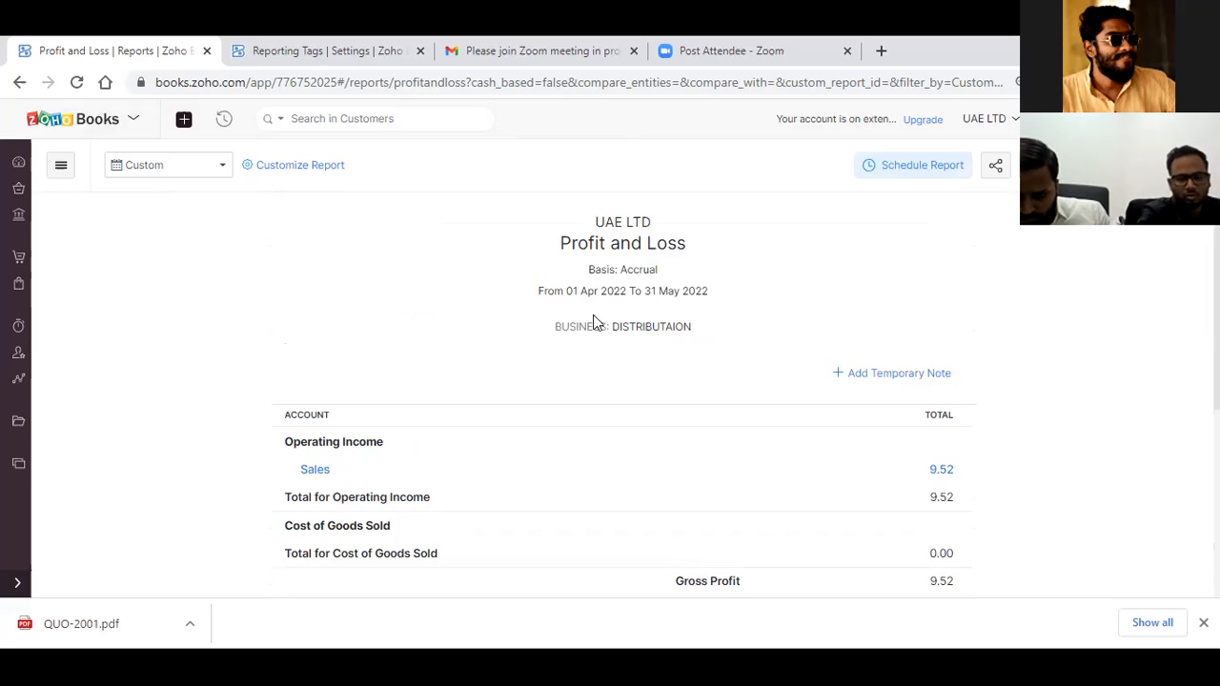
pyautogui.tripleClick(527, 311)
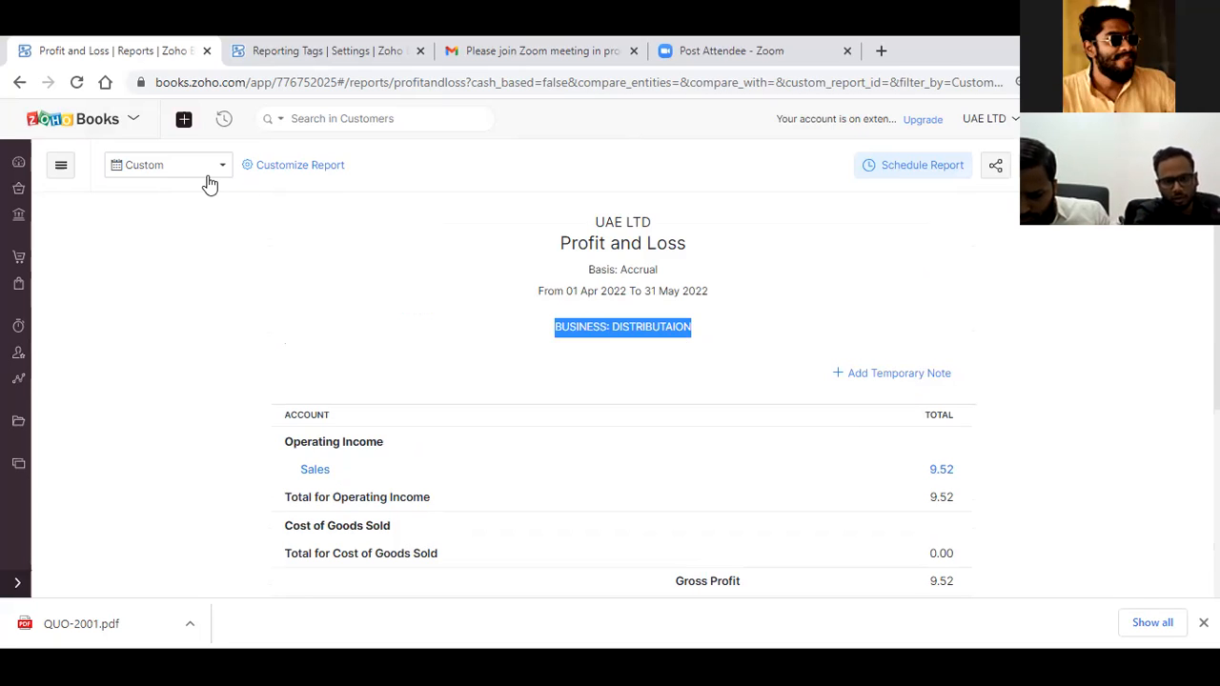
pyautogui.click(261, 165)
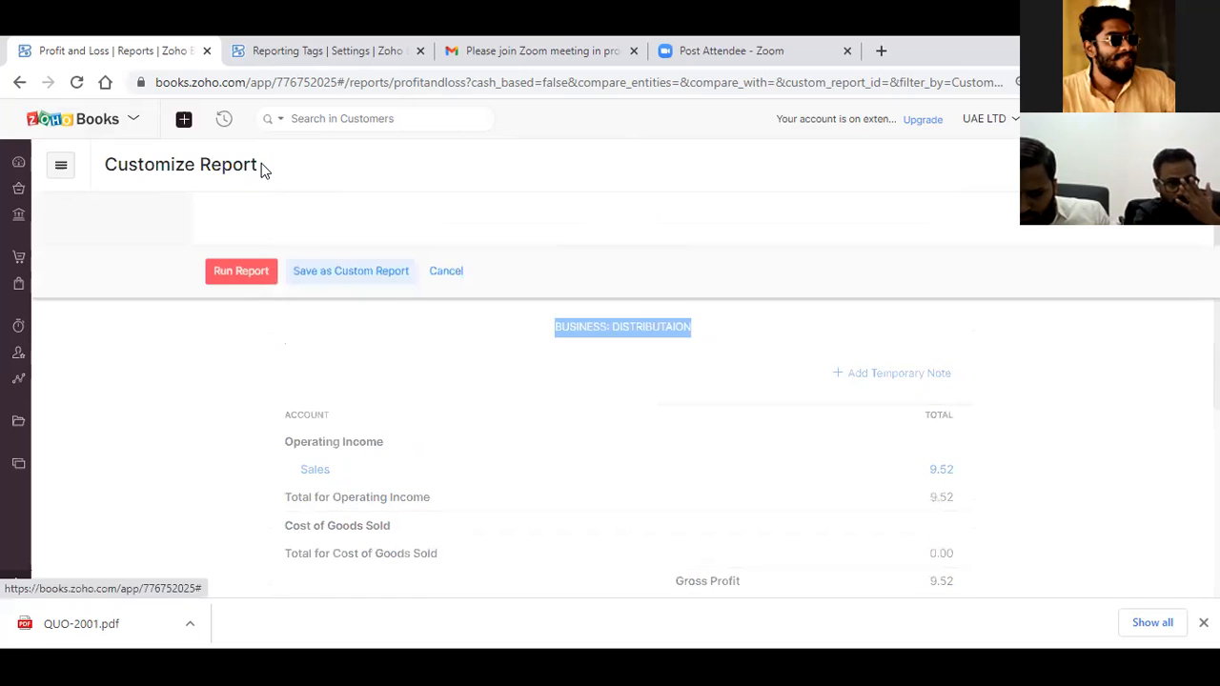
pyautogui.click(420, 450)
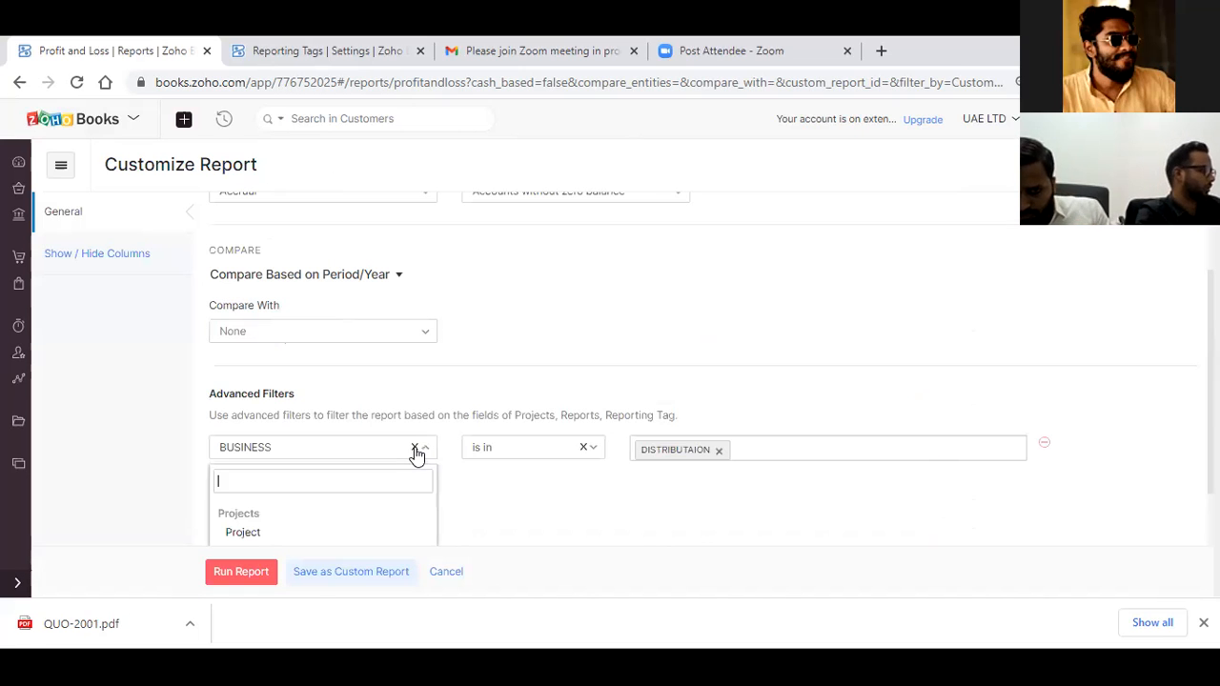
pyautogui.click(584, 447)
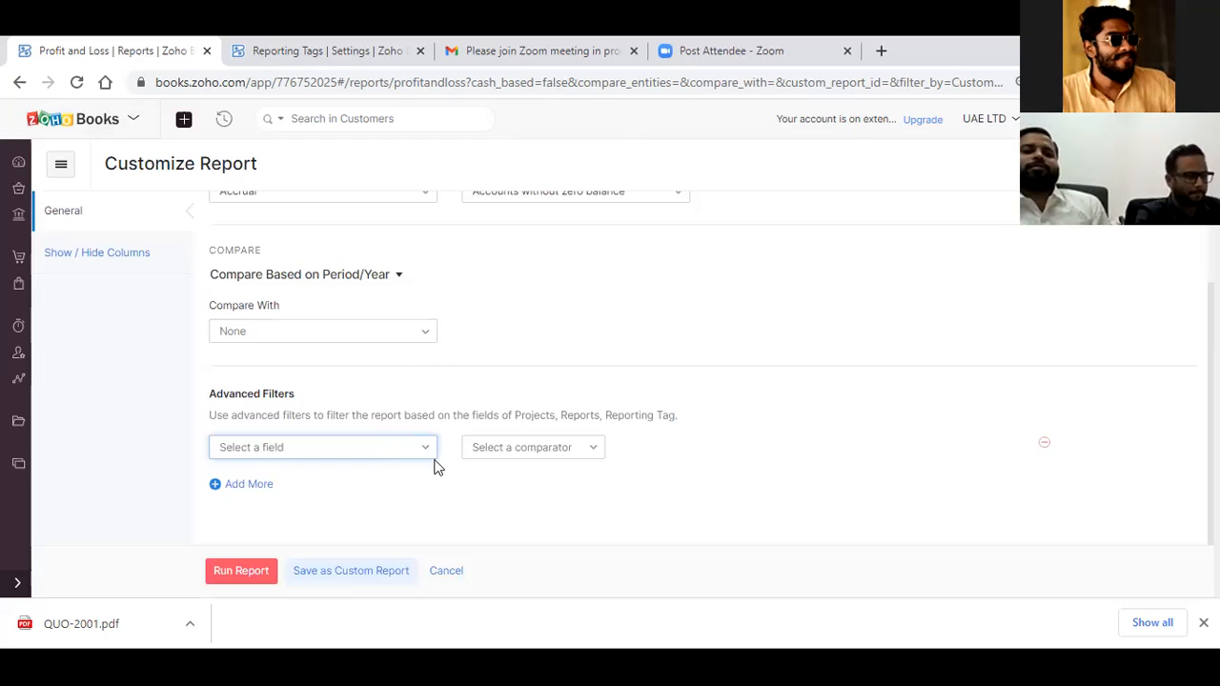
pyautogui.click(406, 450)
pyautogui.scroll(-1, 373, 463)
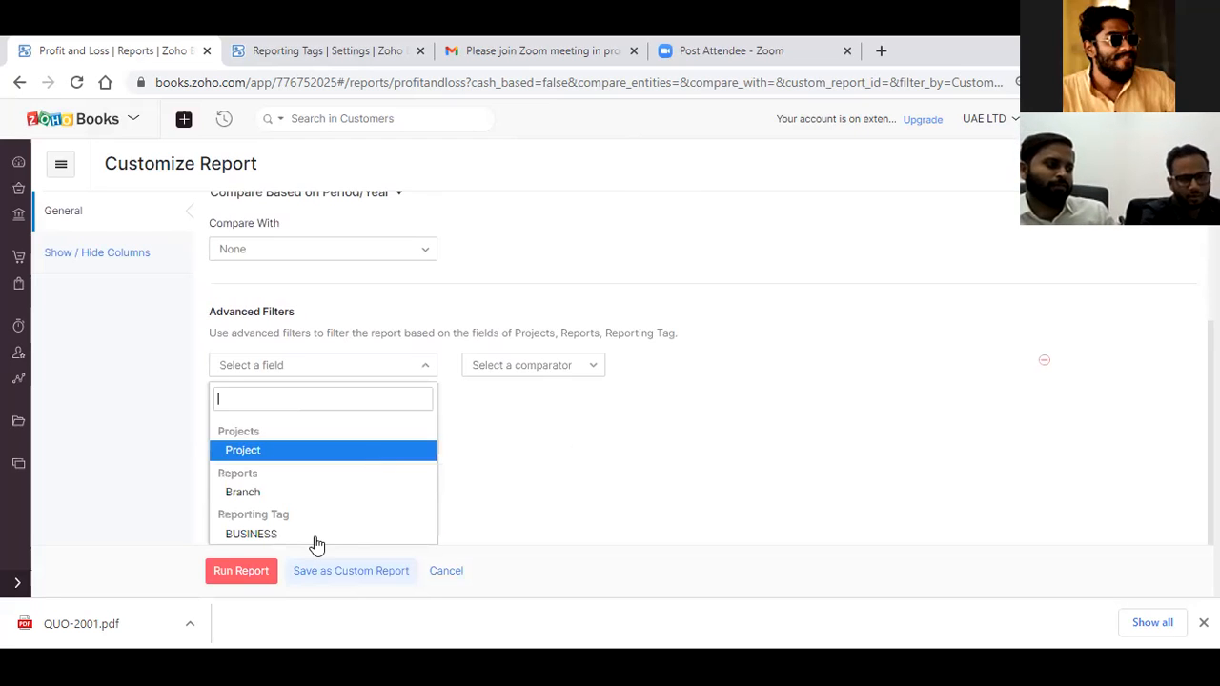
pyautogui.click(318, 534)
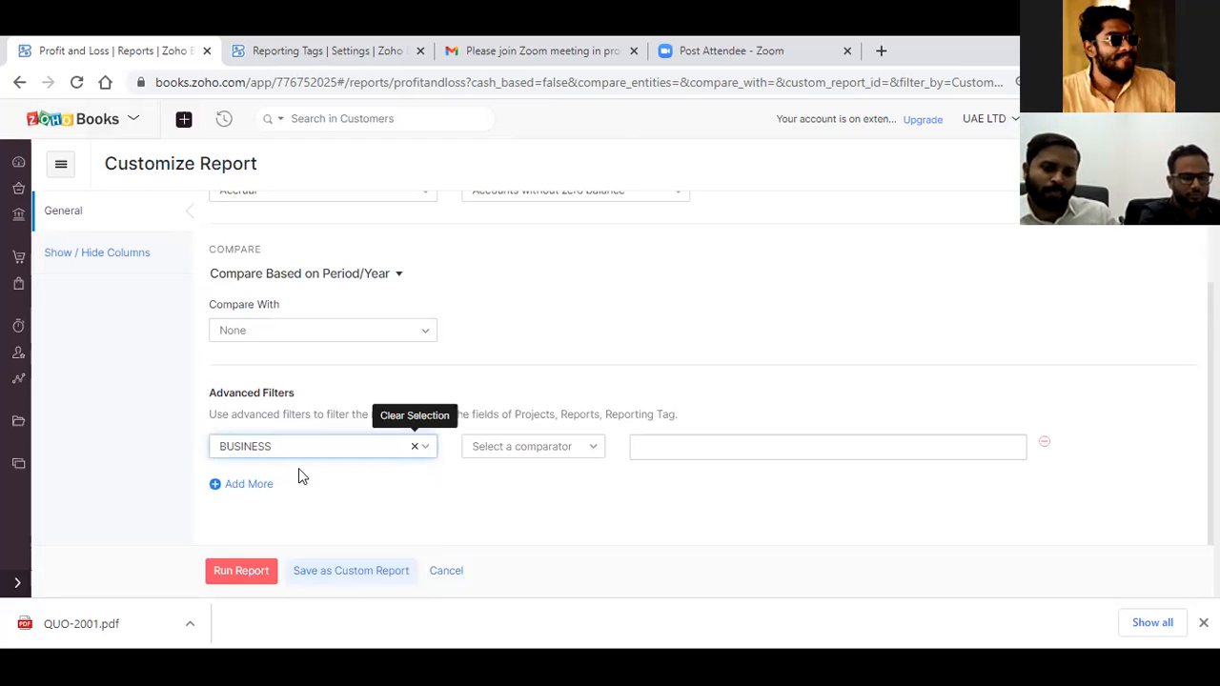
pyautogui.click(414, 447)
pyautogui.click(441, 573)
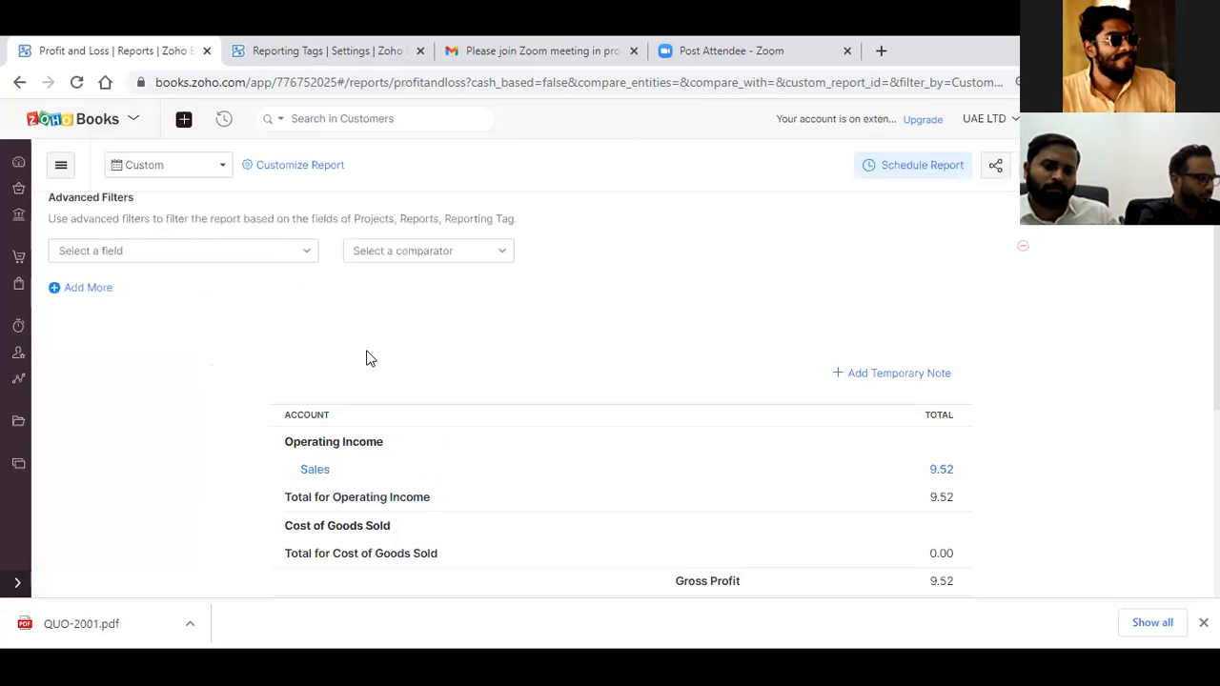
# Step: Review the operating income, operating expense and non-operating sections of the DISTRIBUTAION Profit and Loss report
pyautogui.scroll(-2, 386, 347)
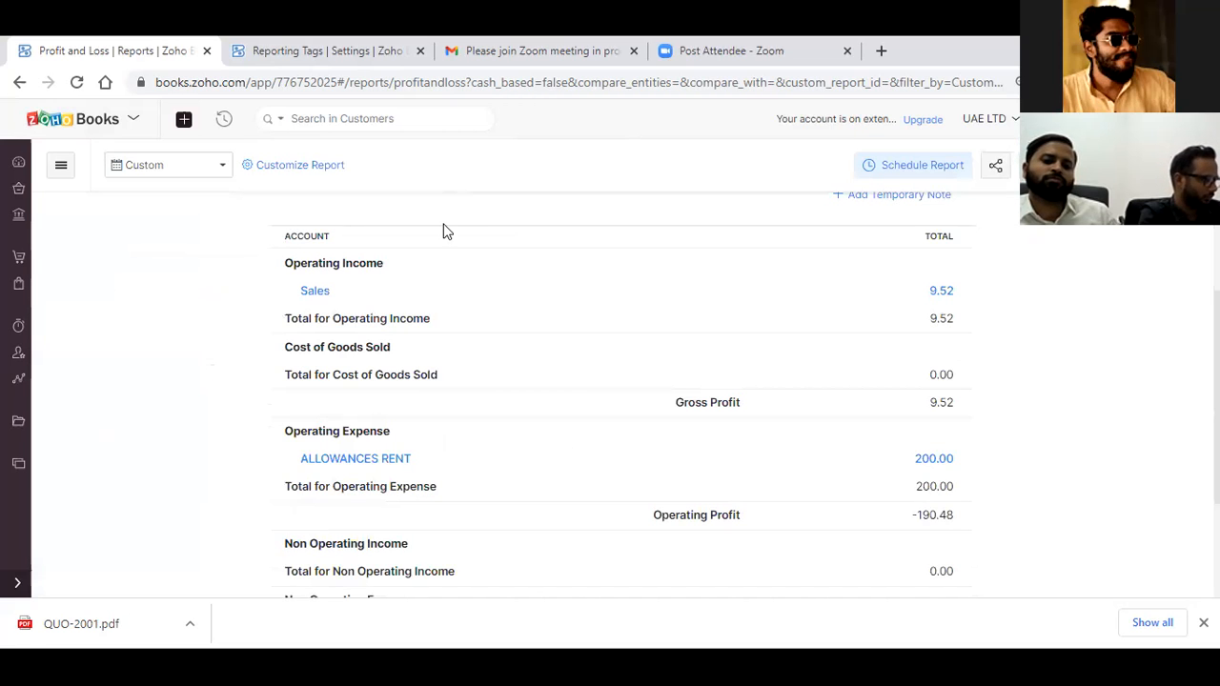
pyautogui.scroll(-2, 419, 447)
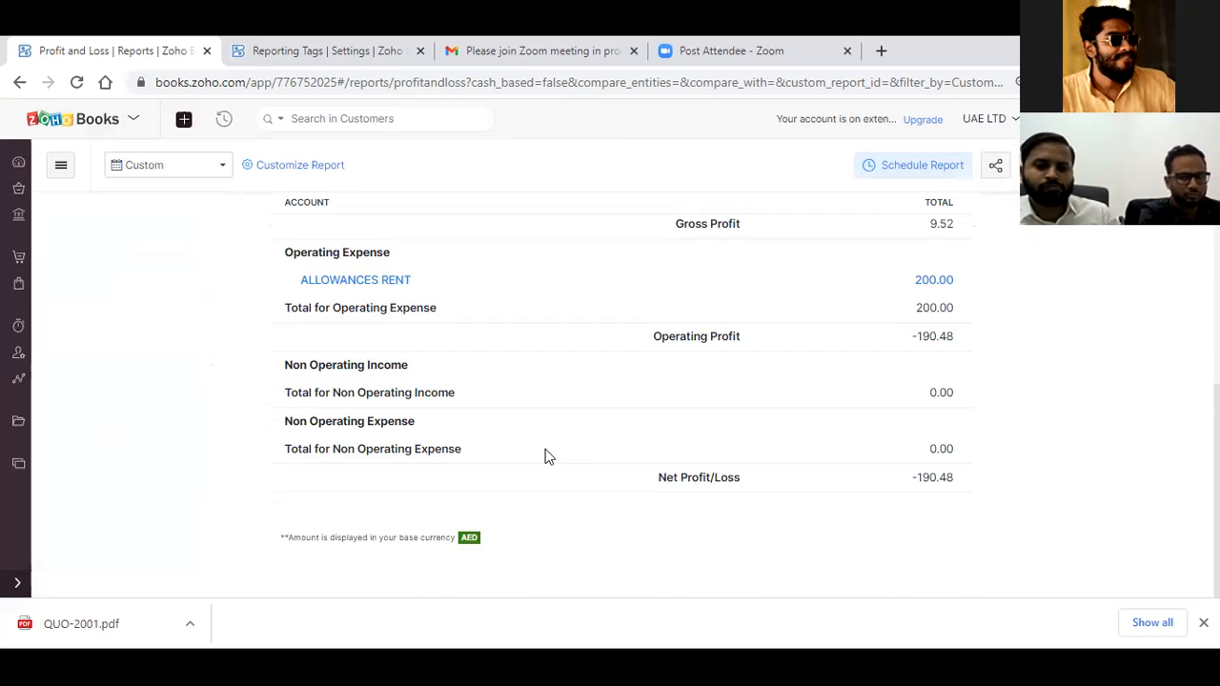
pyautogui.scroll(3, 461, 457)
pyautogui.scroll(1, 400, 439)
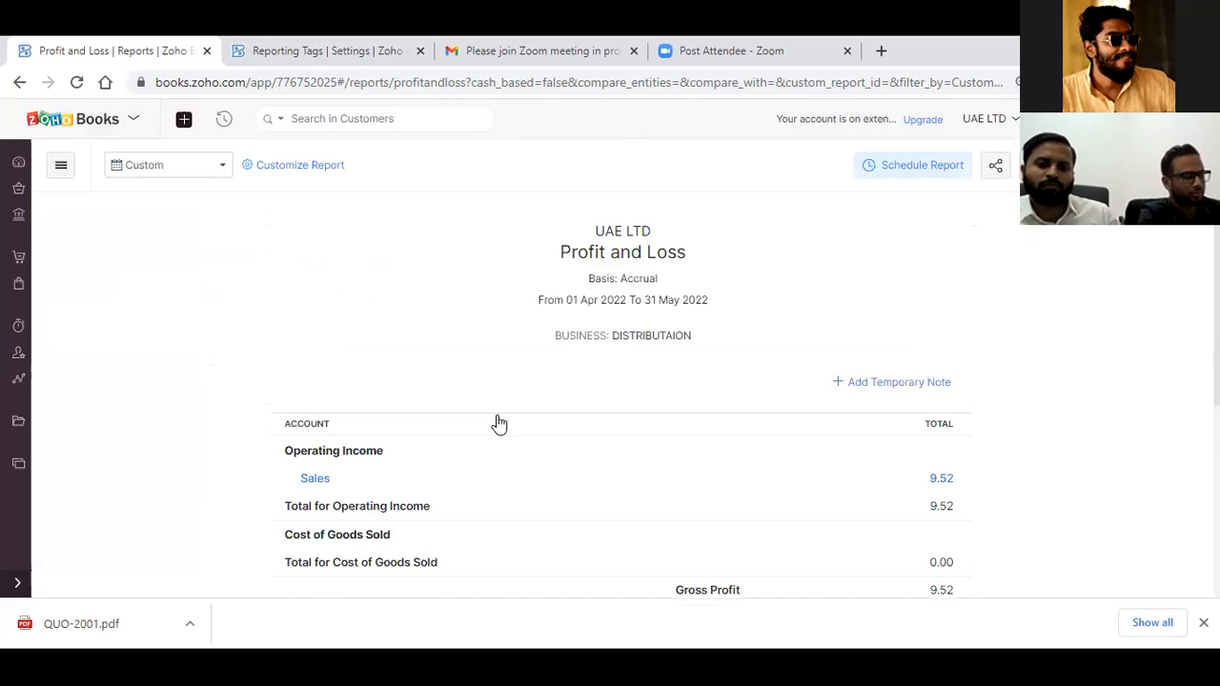
pyautogui.scroll(-1, 496, 417)
pyautogui.scroll(-1, 496, 417)
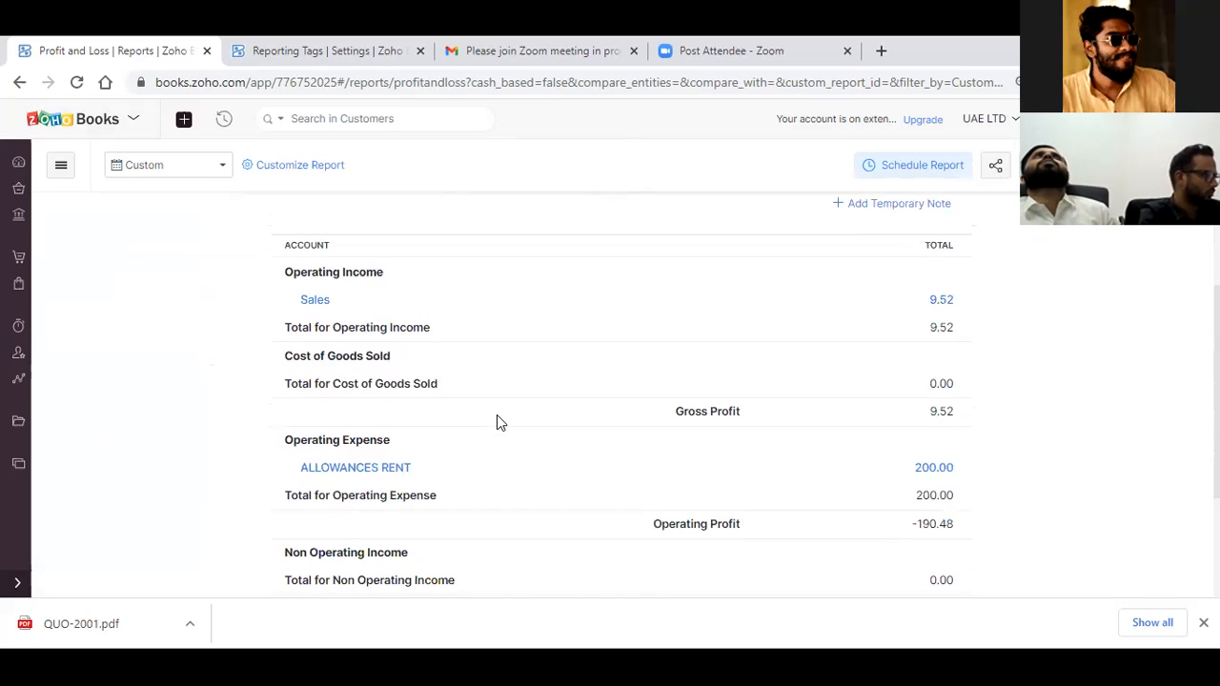
pyautogui.scroll(2, 497, 422)
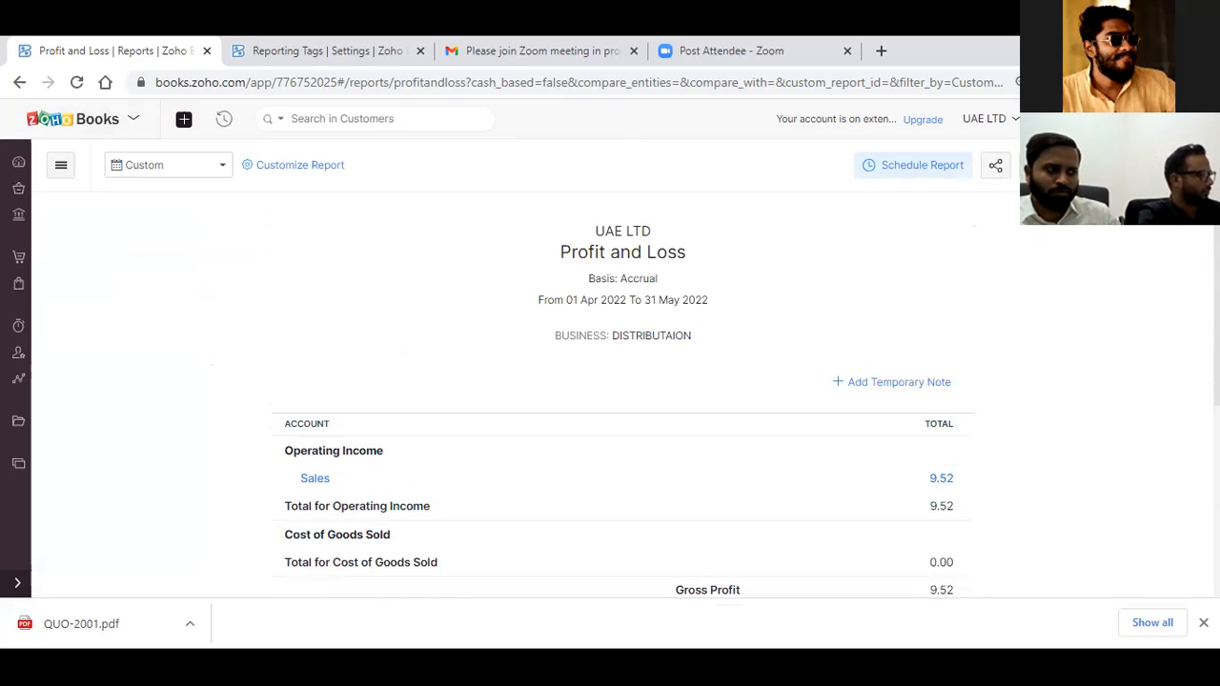
# Step: Go to the banking overview and open the transactions of the bUSINESS BANK account
pyautogui.click(83, 362)
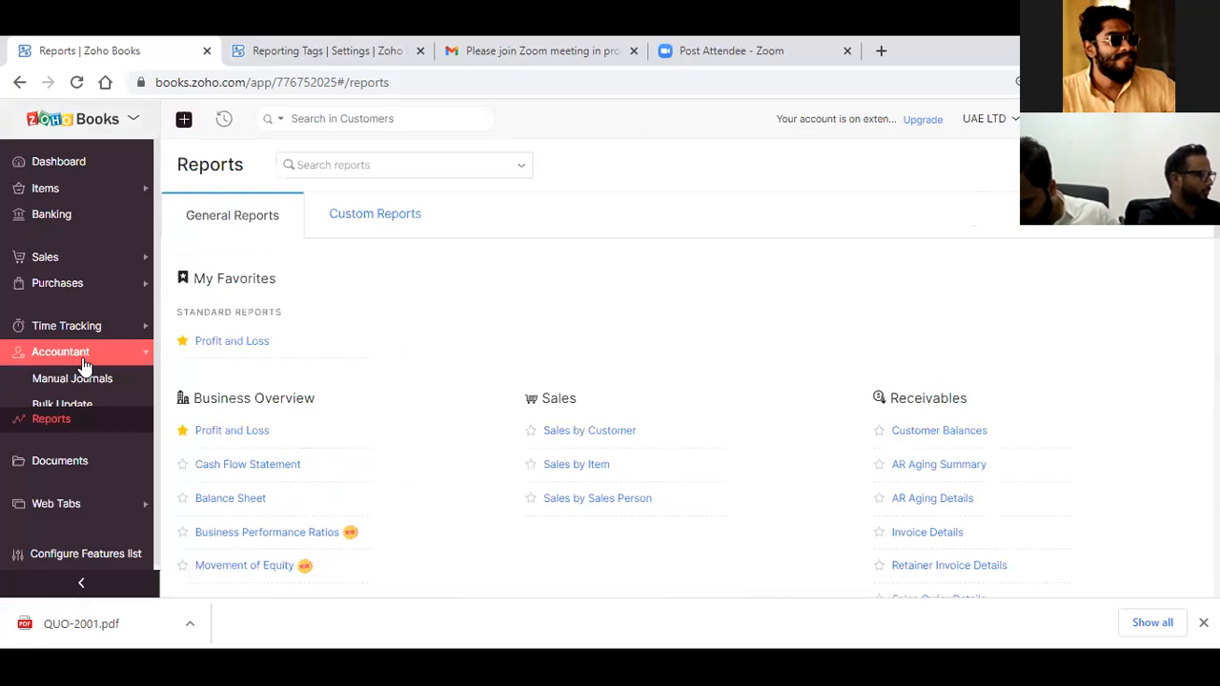
pyautogui.click(105, 329)
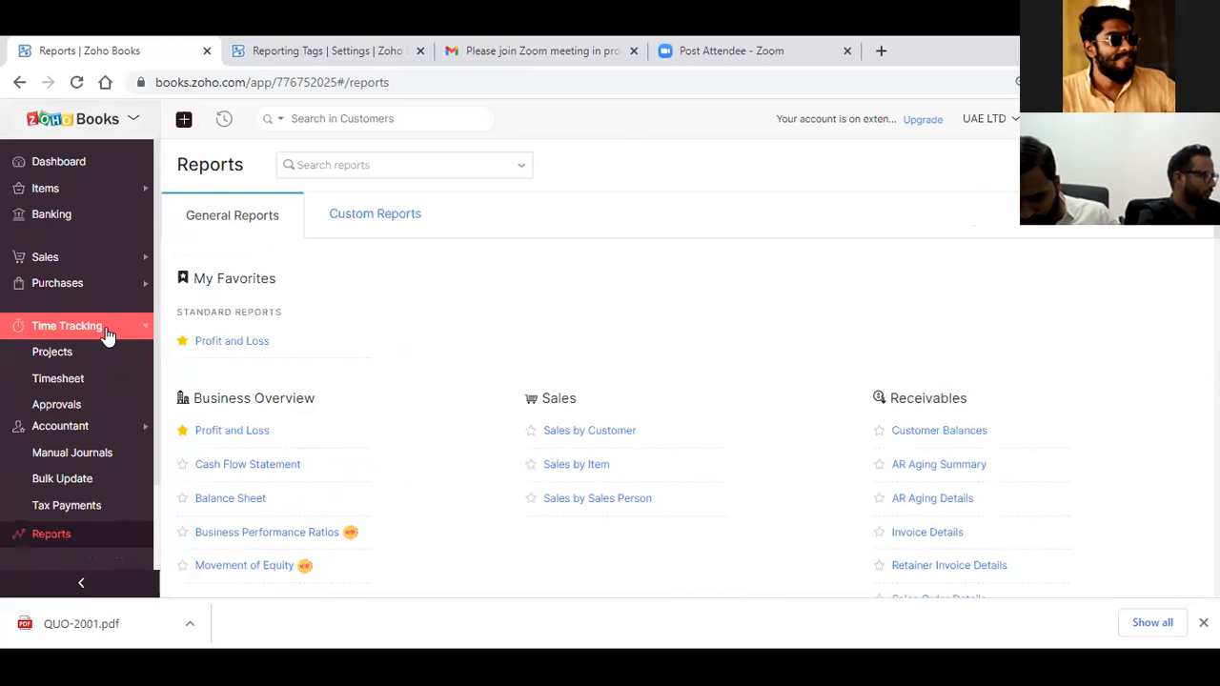
pyautogui.click(57, 213)
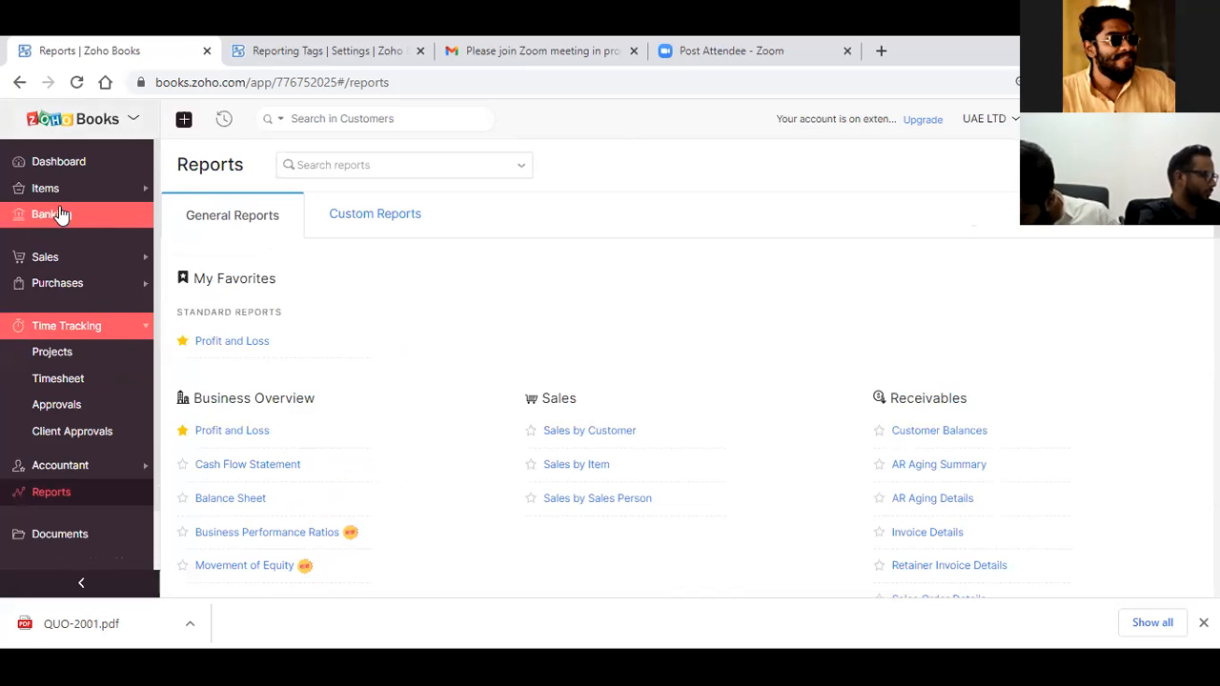
pyautogui.click(82, 290)
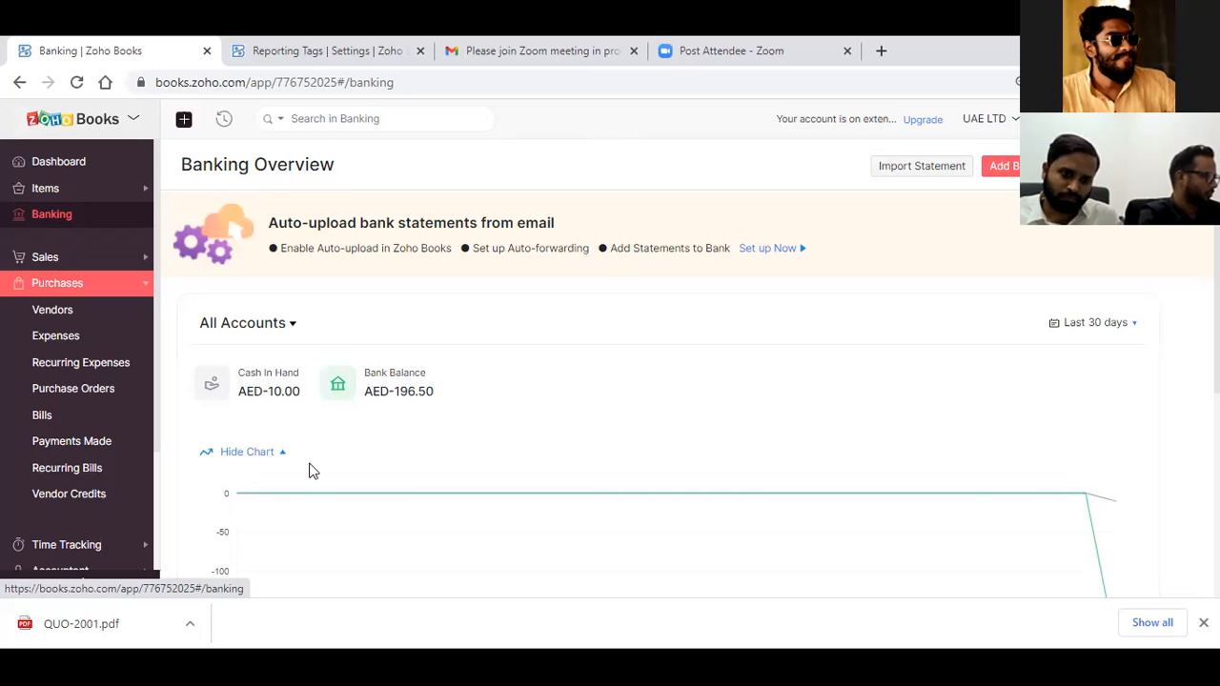
pyautogui.scroll(-4, 298, 461)
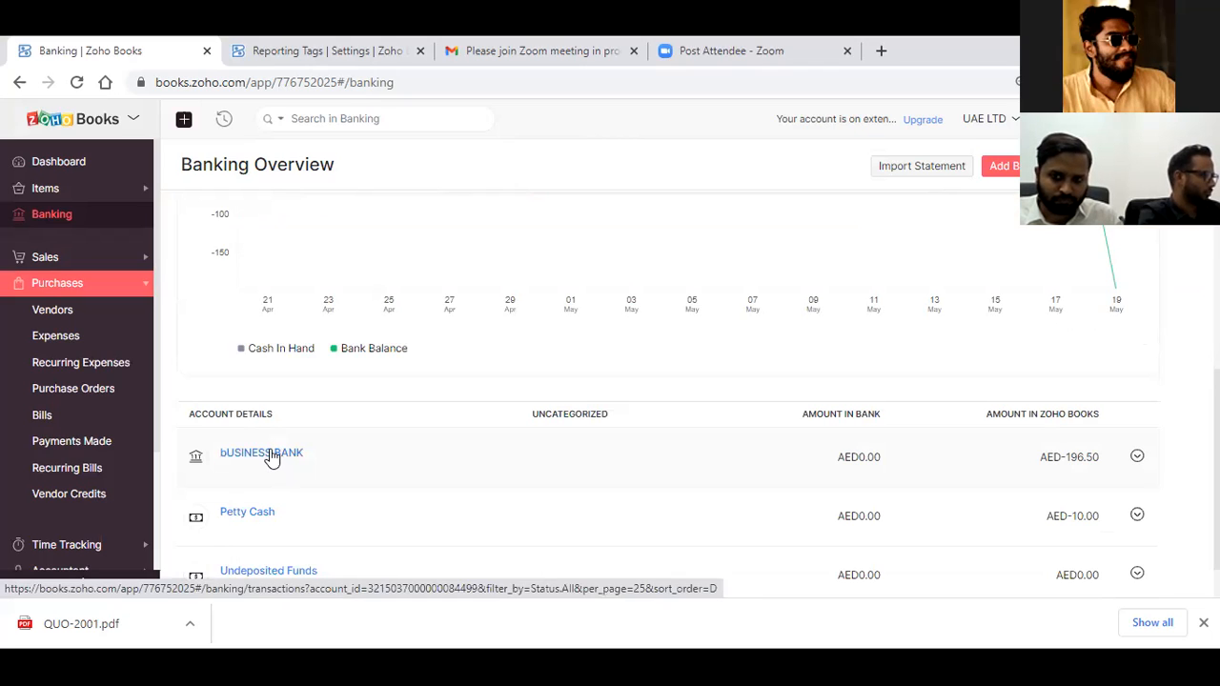
pyautogui.click(272, 455)
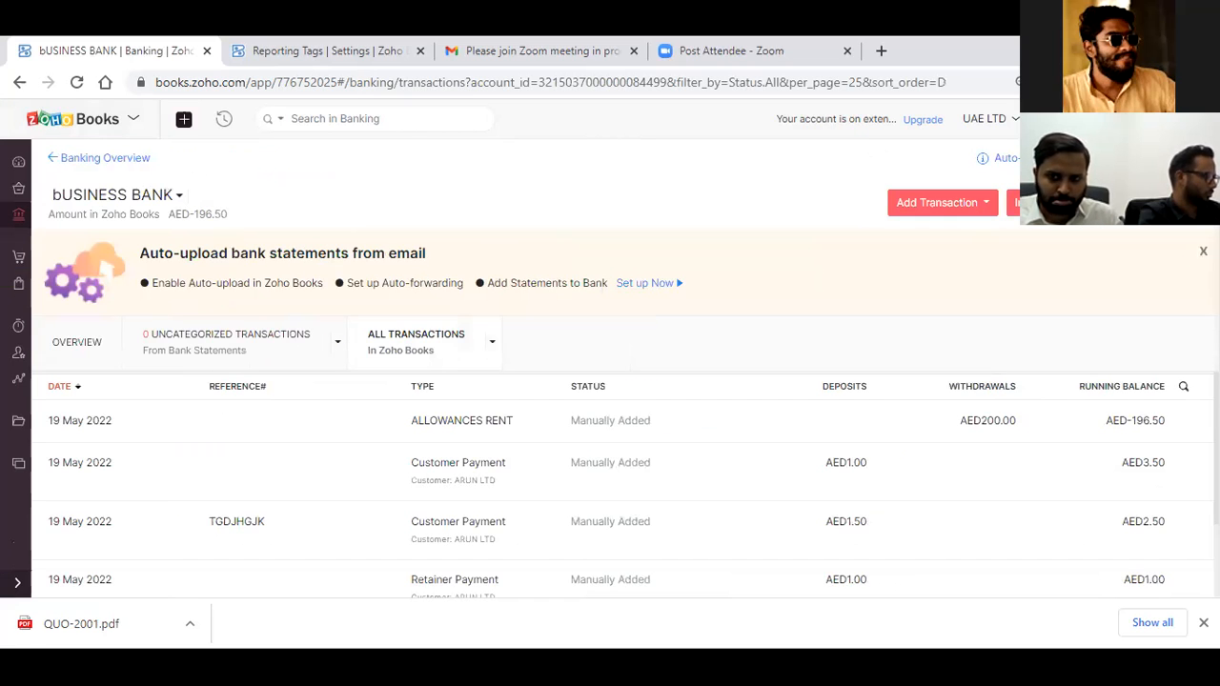
# Step: Download sample_bankstatement.csv from the statement import page for bUSINESS BANK and open it in Excel
pyautogui.click(302, 288)
pyautogui.click(255, 295)
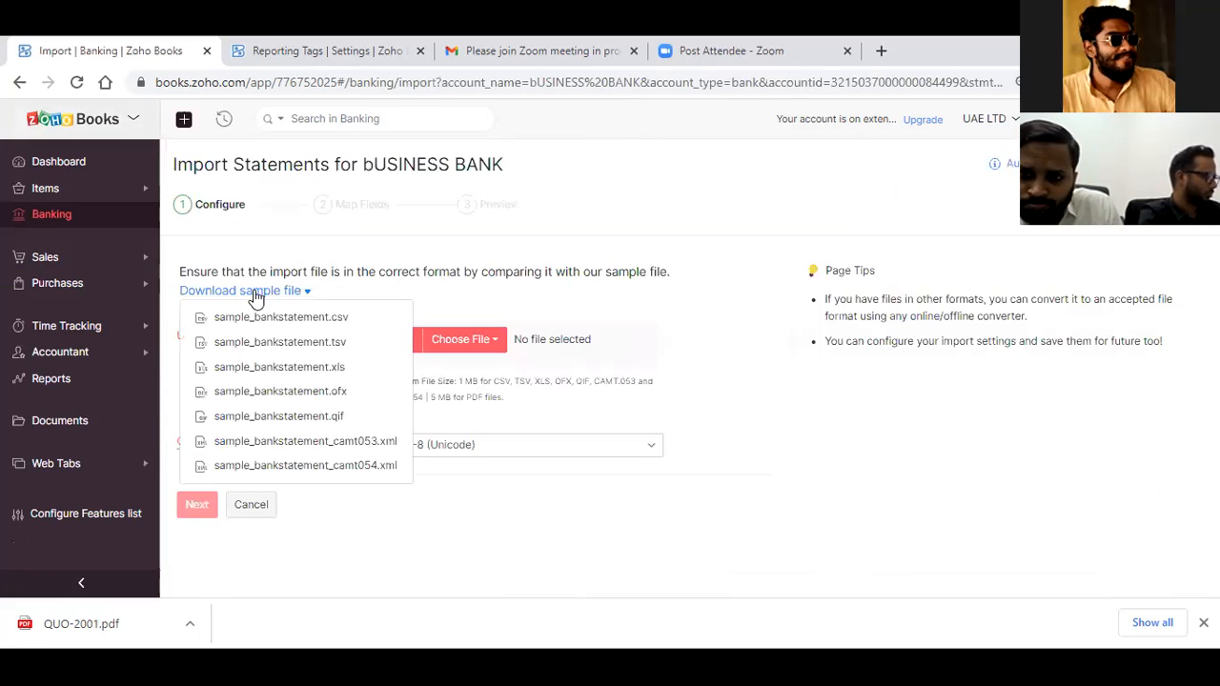
pyautogui.click(296, 317)
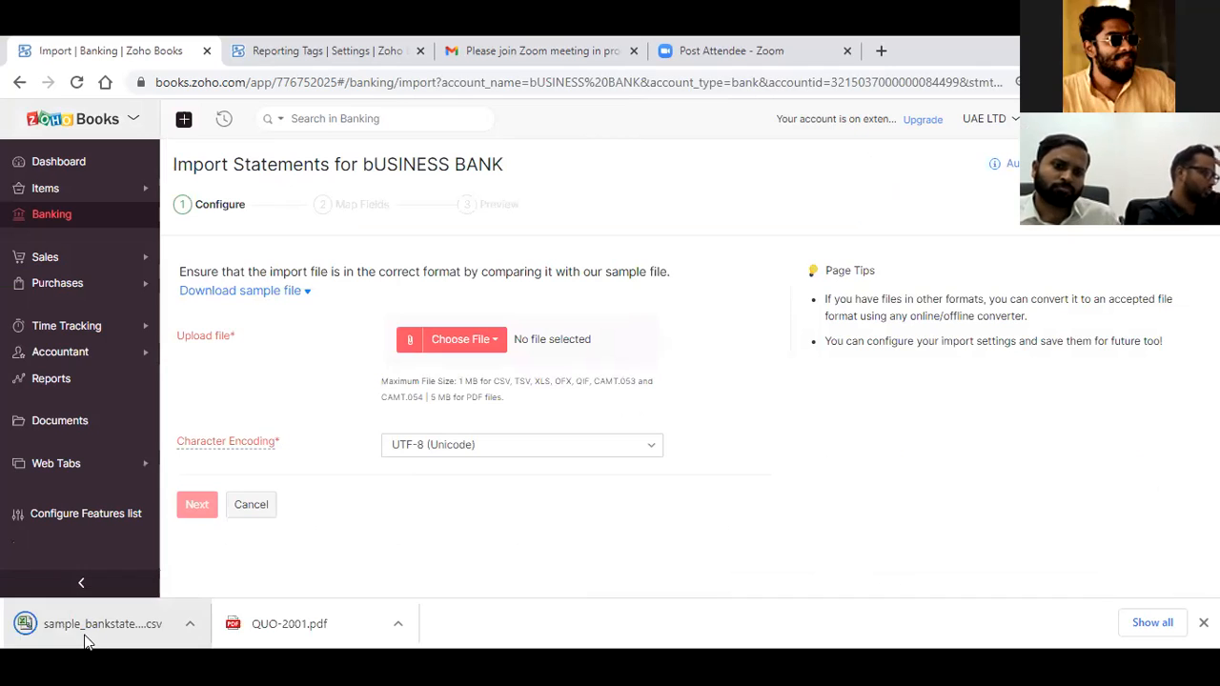
pyautogui.click(86, 641)
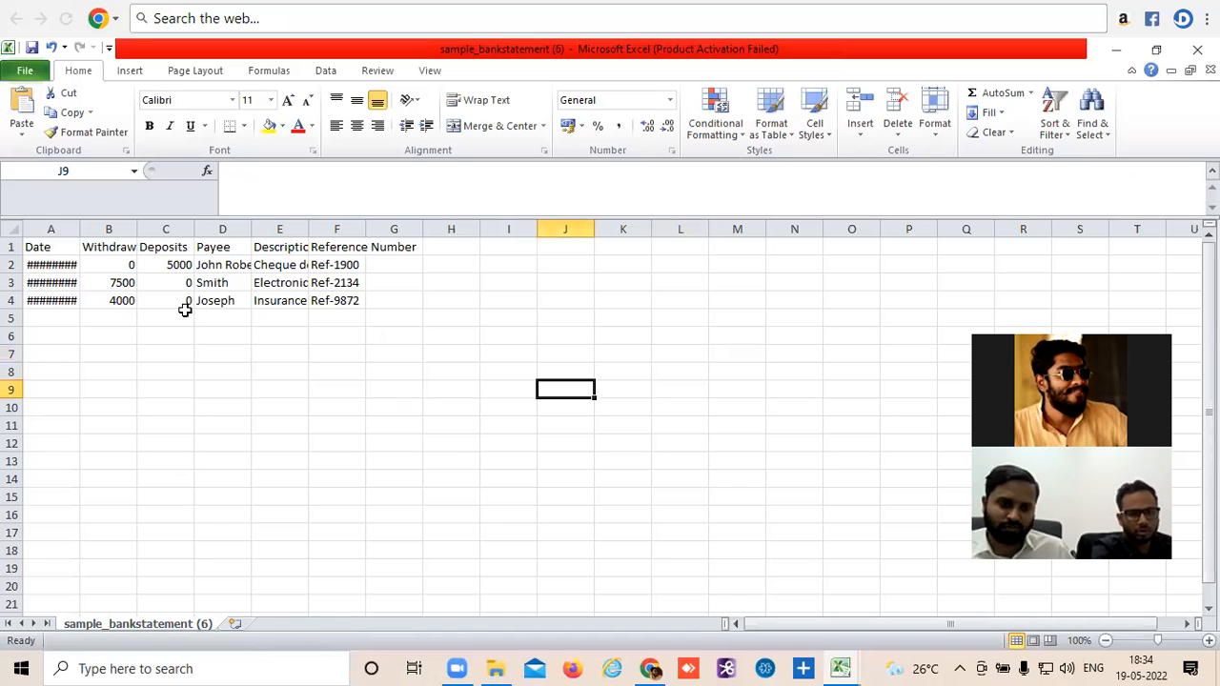
# Step: Auto-fit columns A to G and review the date, deposits, payee and reference number entries in the sample statement
pyautogui.moveTo(56, 223); pyautogui.dragTo(364, 224)
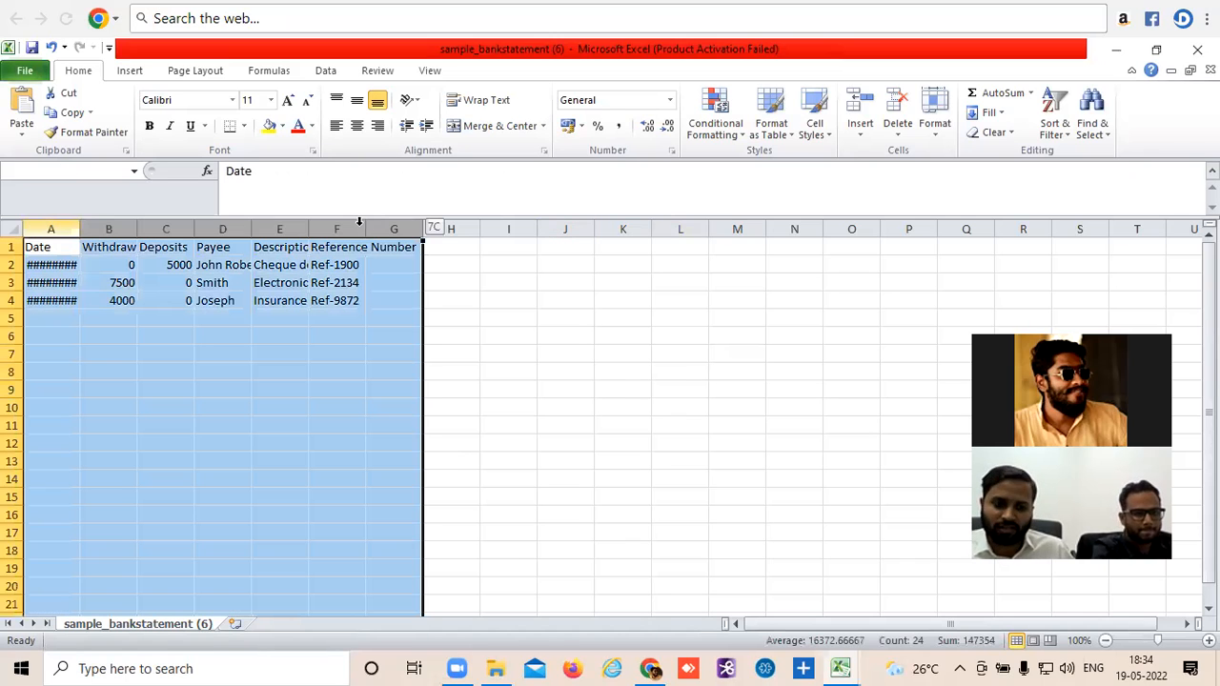
pyautogui.doubleClick(365, 225)
pyautogui.click(356, 351)
pyautogui.moveTo(61, 265); pyautogui.dragTo(55, 311)
pyautogui.moveTo(150, 265); pyautogui.dragTo(153, 488)
pyautogui.moveTo(197, 264); pyautogui.dragTo(183, 477)
pyautogui.moveTo(257, 265); pyautogui.dragTo(257, 389)
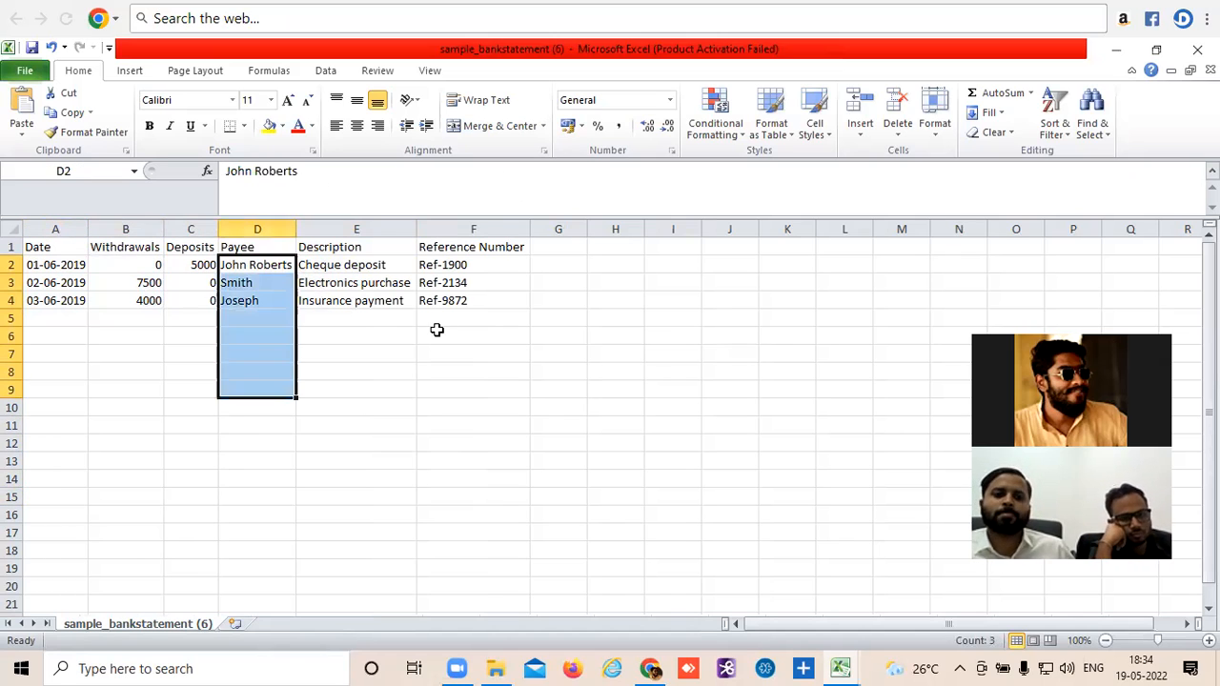
pyautogui.moveTo(472, 265); pyautogui.dragTo(473, 318)
# Step: Save the sample bank statement, keeping the workbook in CSV format
pyautogui.click(668, 386)
pyautogui.hotkey('ctrl', 's')
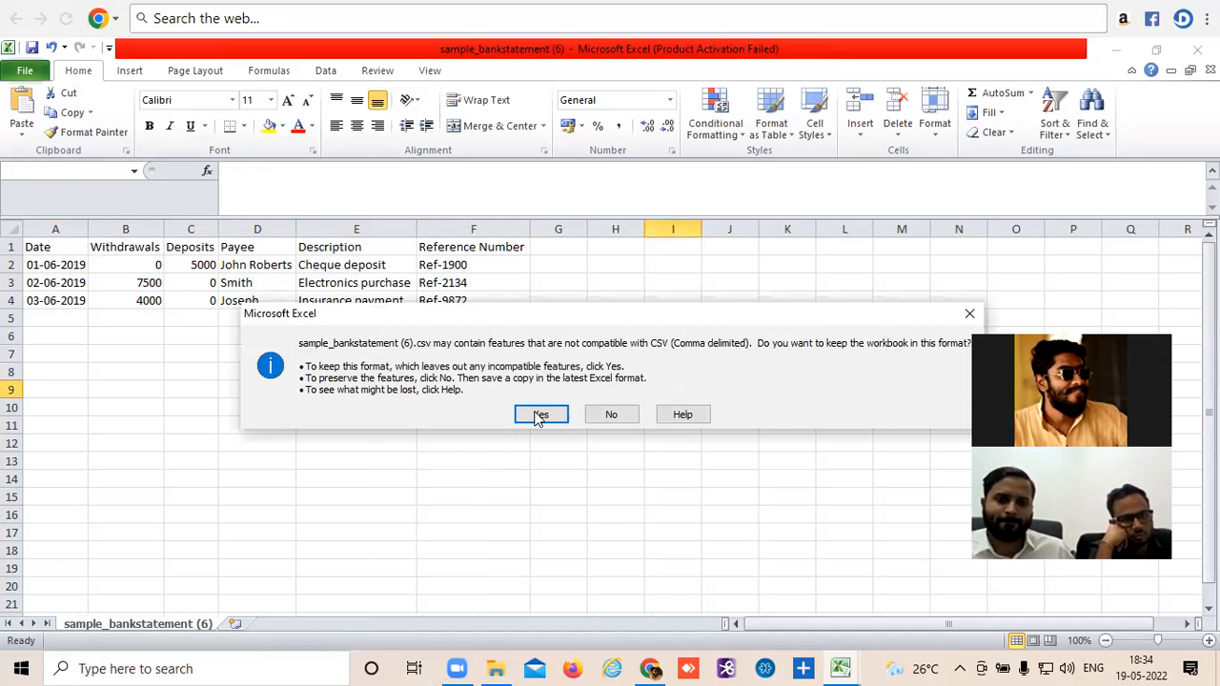
pyautogui.press('Return')
# Step: Switch back to Zoho Books, choose sample_bankstatement (6) from Downloads as the statement file and continue to field mapping
pyautogui.click(651, 667)
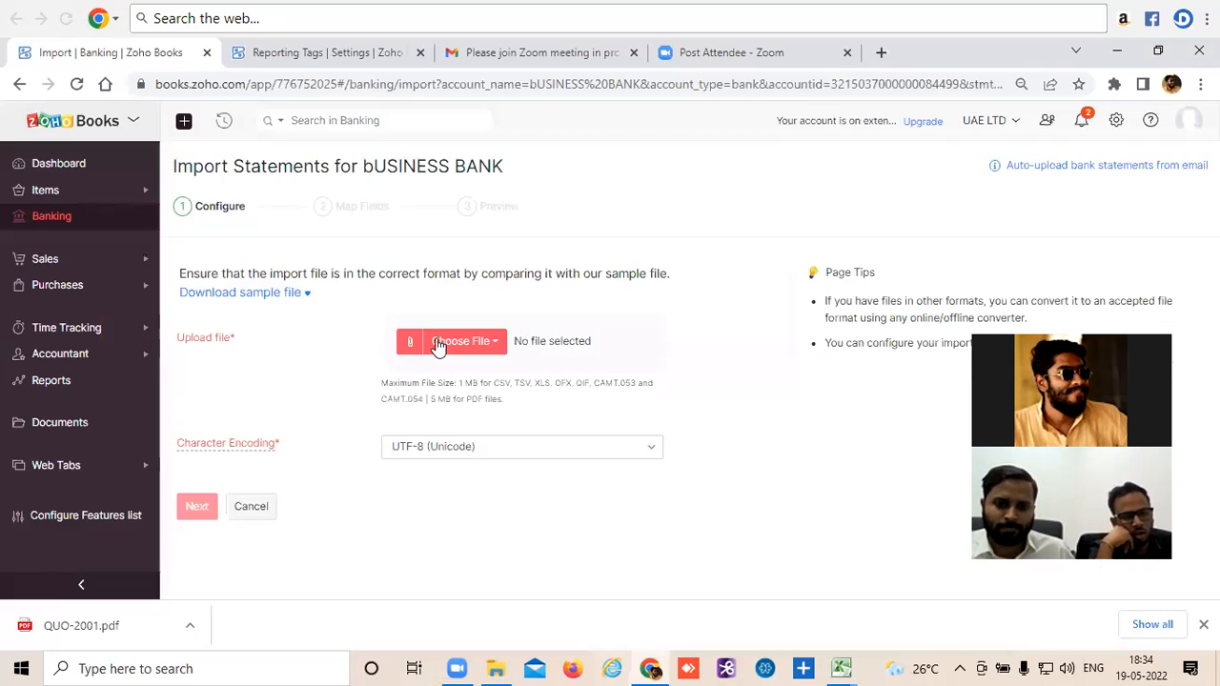
pyautogui.click(439, 346)
pyautogui.click(472, 375)
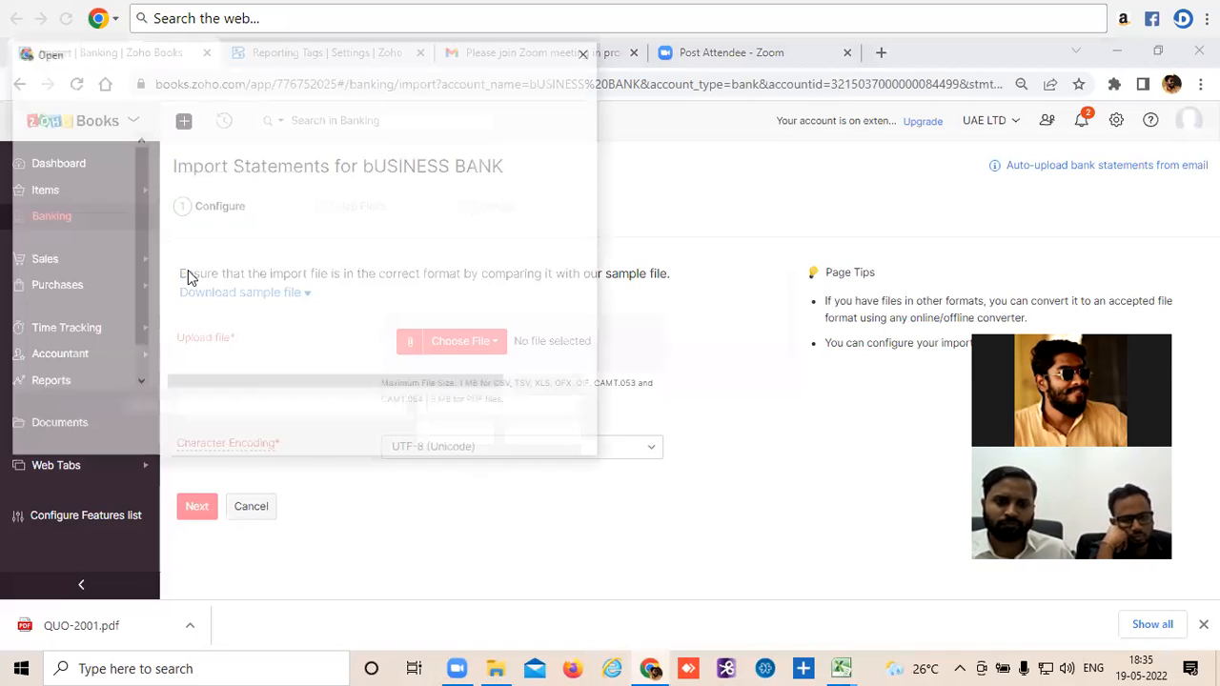
pyautogui.click(272, 195)
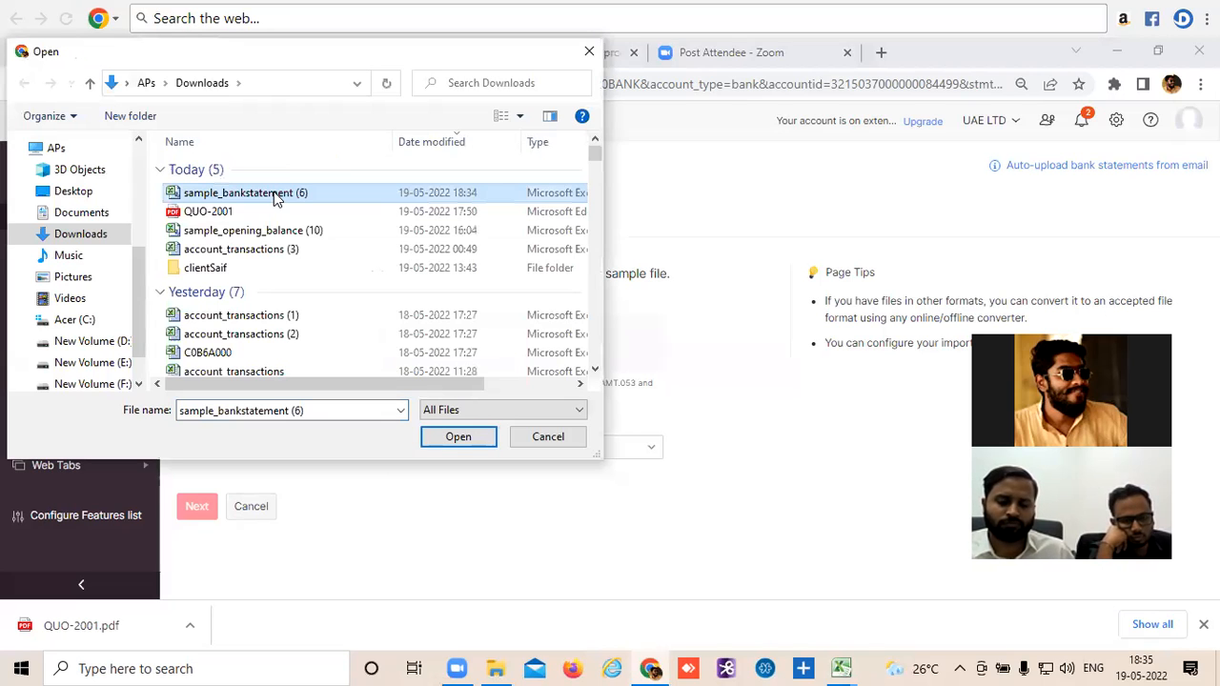
pyautogui.click(459, 436)
pyautogui.click(213, 549)
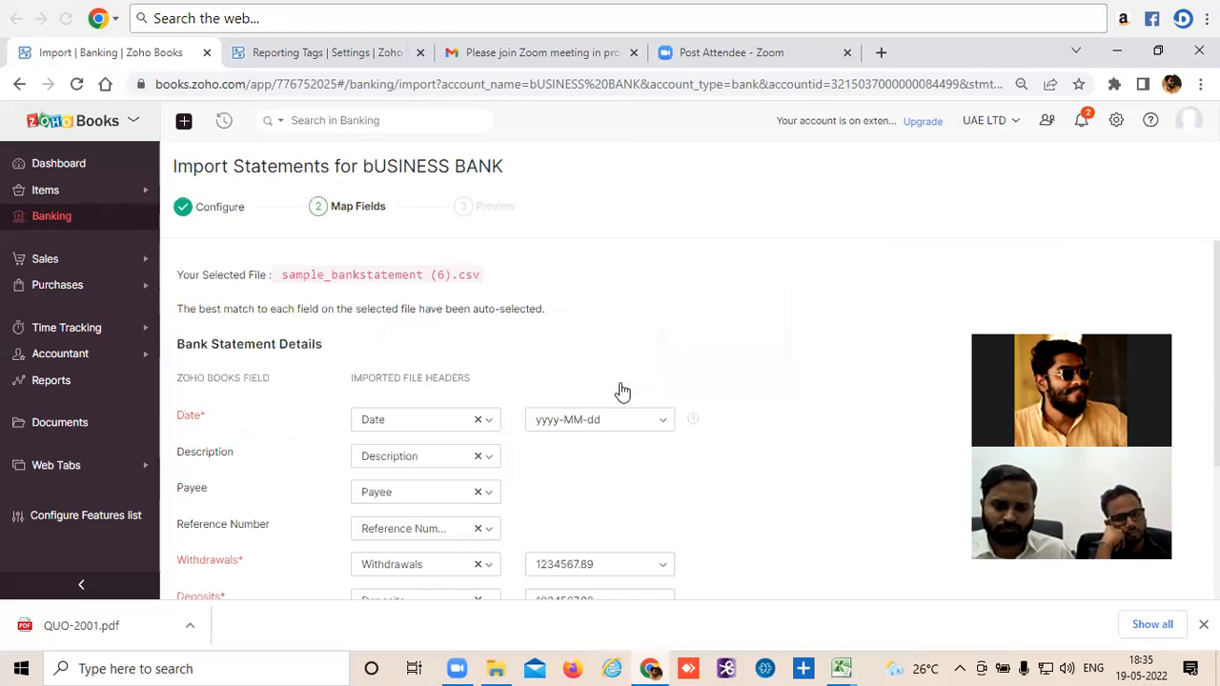
# Step: Review the date format options for the statement's Date field and check the dates in the sample_opening_balance (10) workbook in Excel
pyautogui.scroll(-2, 648, 315)
pyautogui.scroll(1, 661, 341)
pyautogui.click(661, 339)
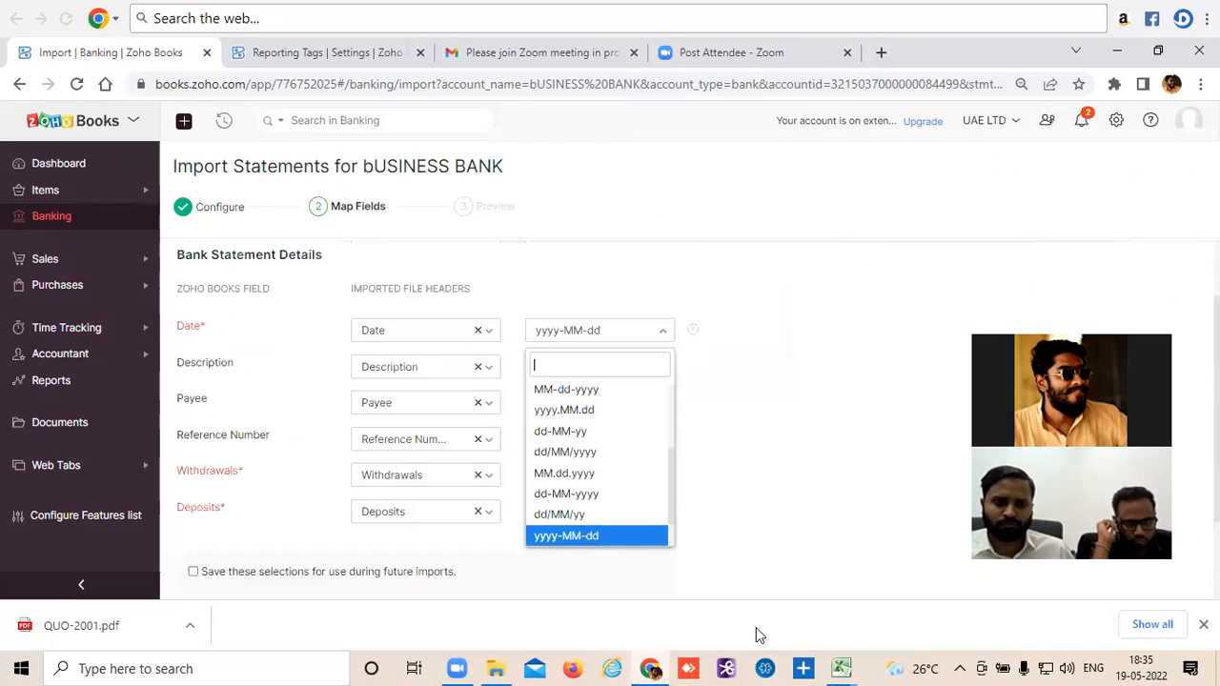
pyautogui.click(840, 669)
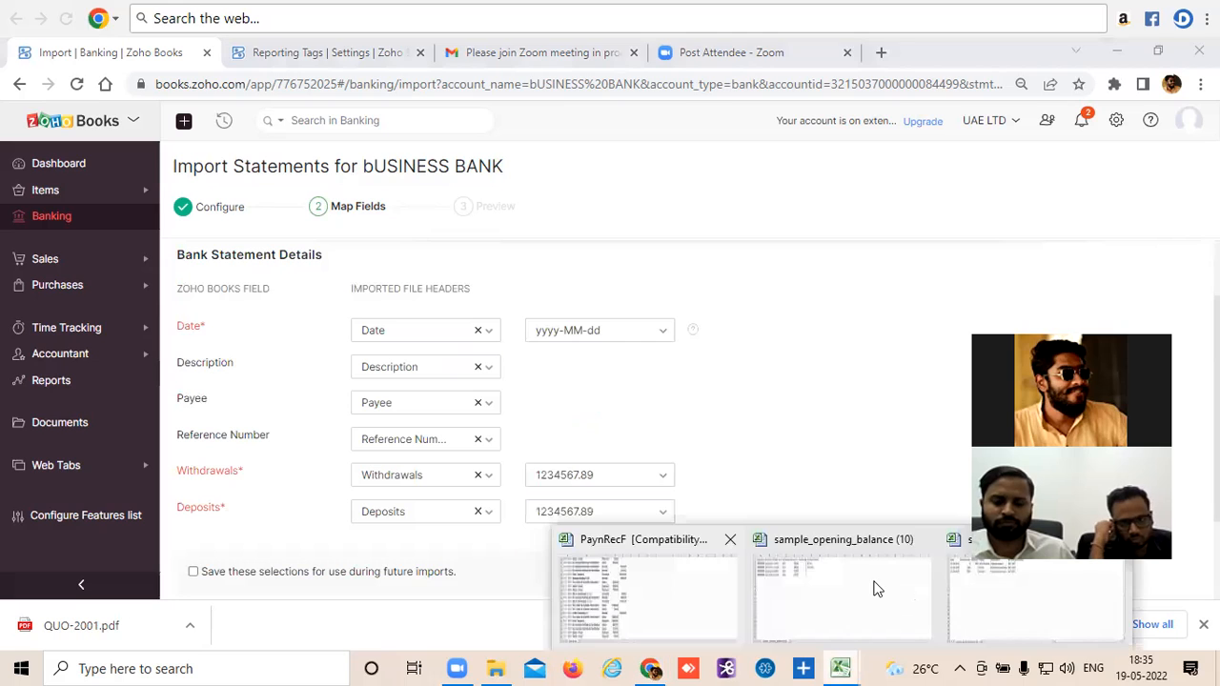
pyautogui.click(874, 591)
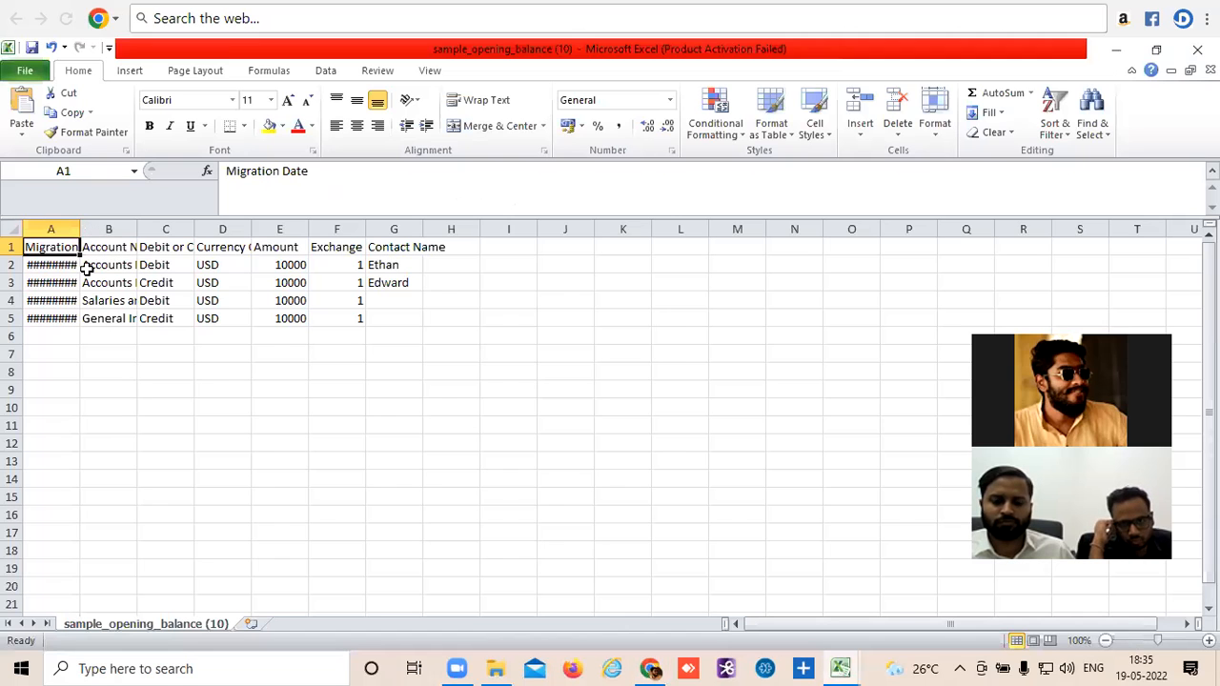
pyautogui.click(65, 266)
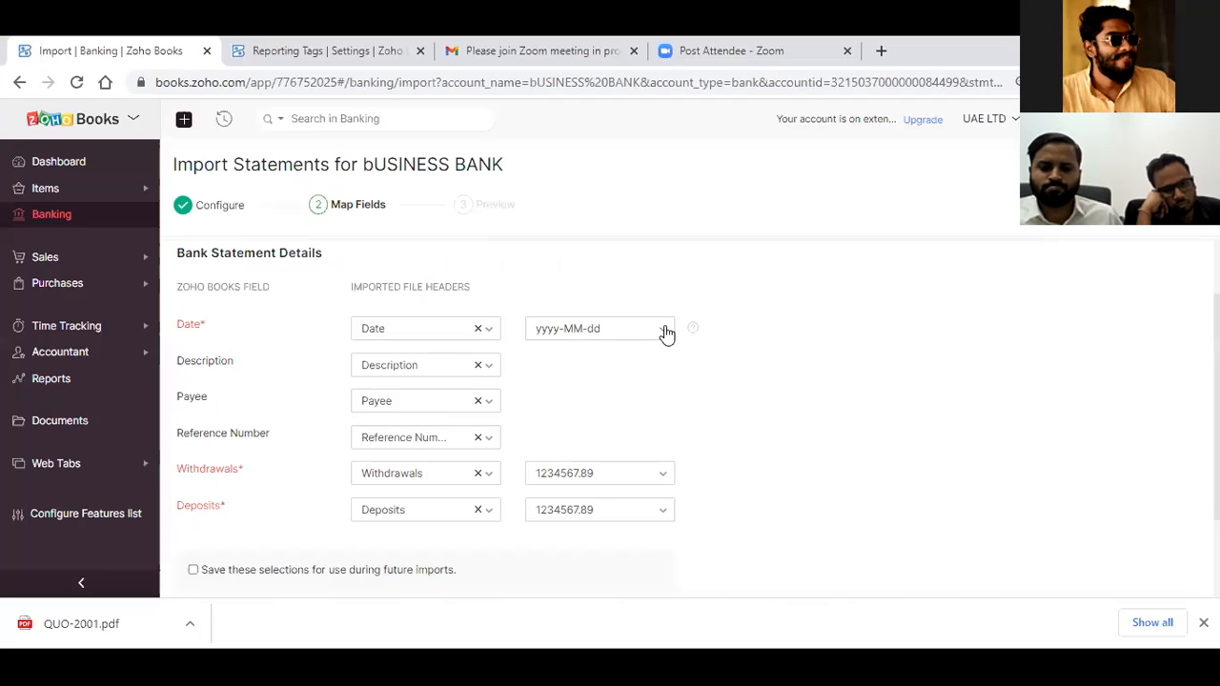
# Step: In the Zoho Books field mapping for bUSINESS BANK, set the Date field's format to dd-MM-yyyy
pyautogui.click(665, 332)
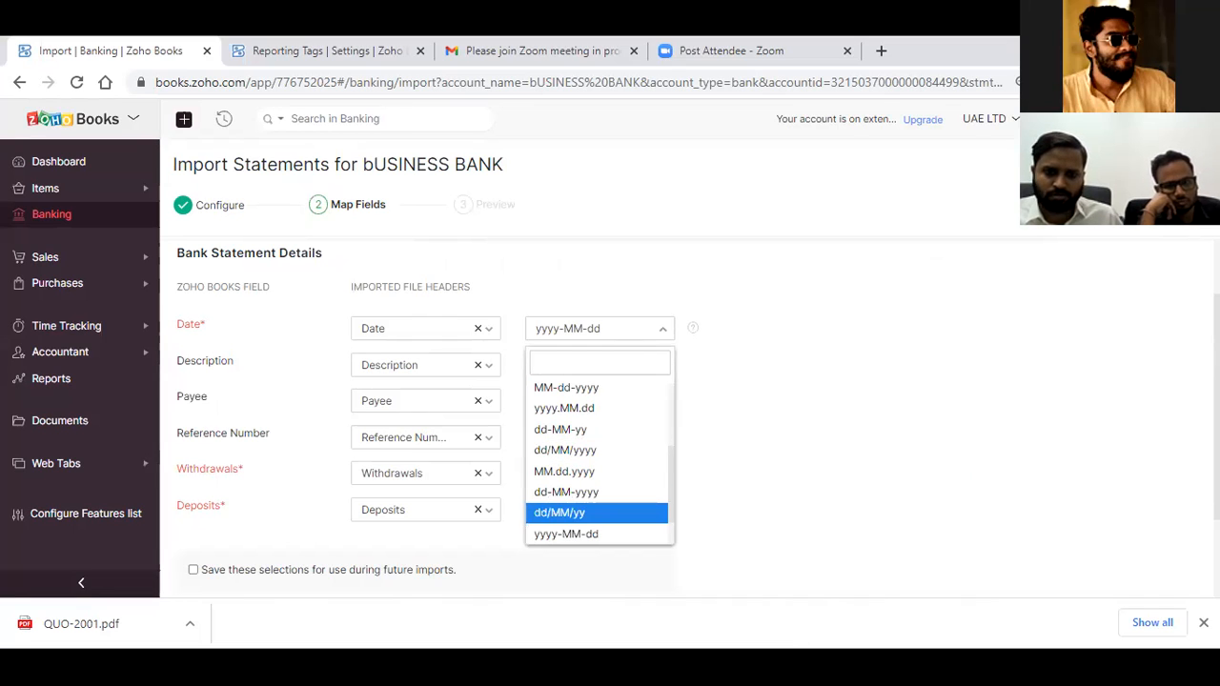
pyautogui.hotkey('alt', 'Tab')
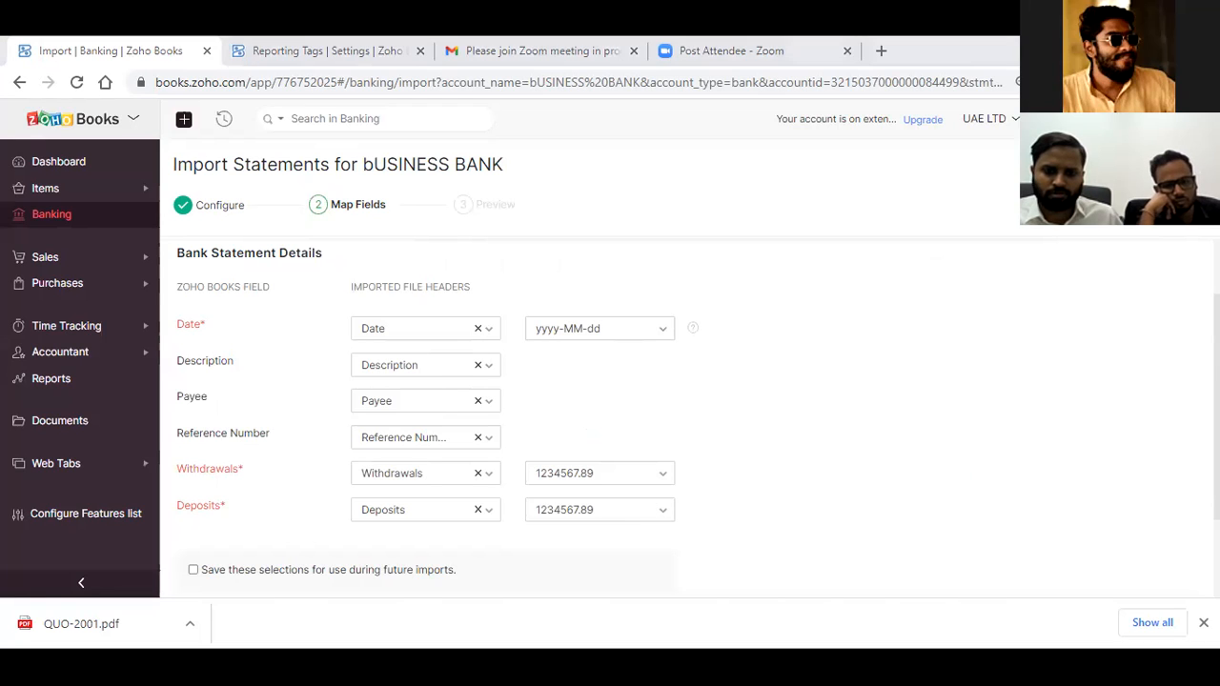
pyautogui.hotkey('alt', 'Tab')
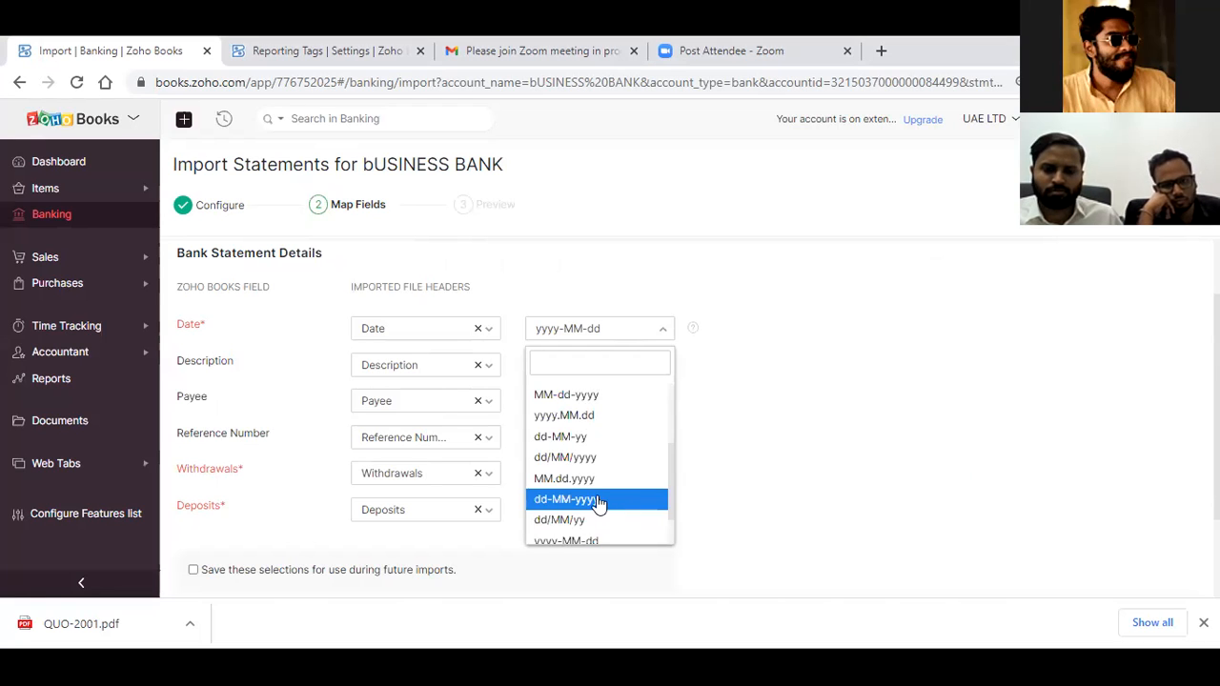
pyautogui.press('Return')
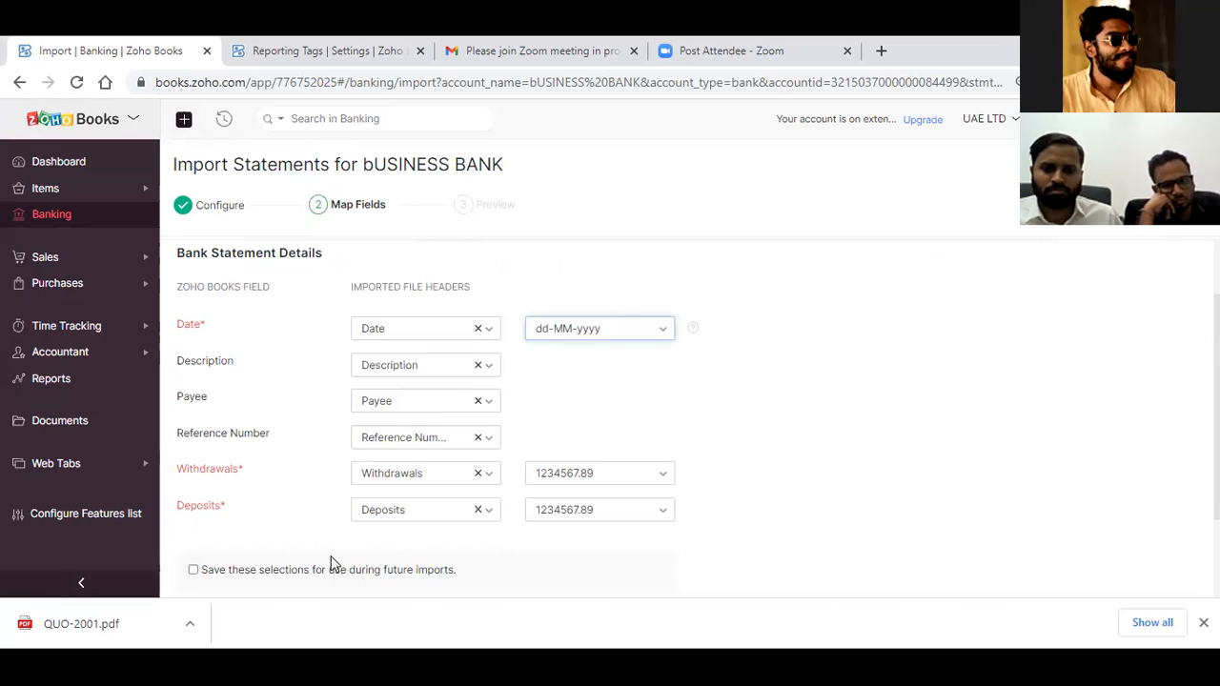
# Step: Continue to the import preview and import the statement lines into bUSINESS BANK
pyautogui.scroll(-2, 373, 541)
pyautogui.click(362, 533)
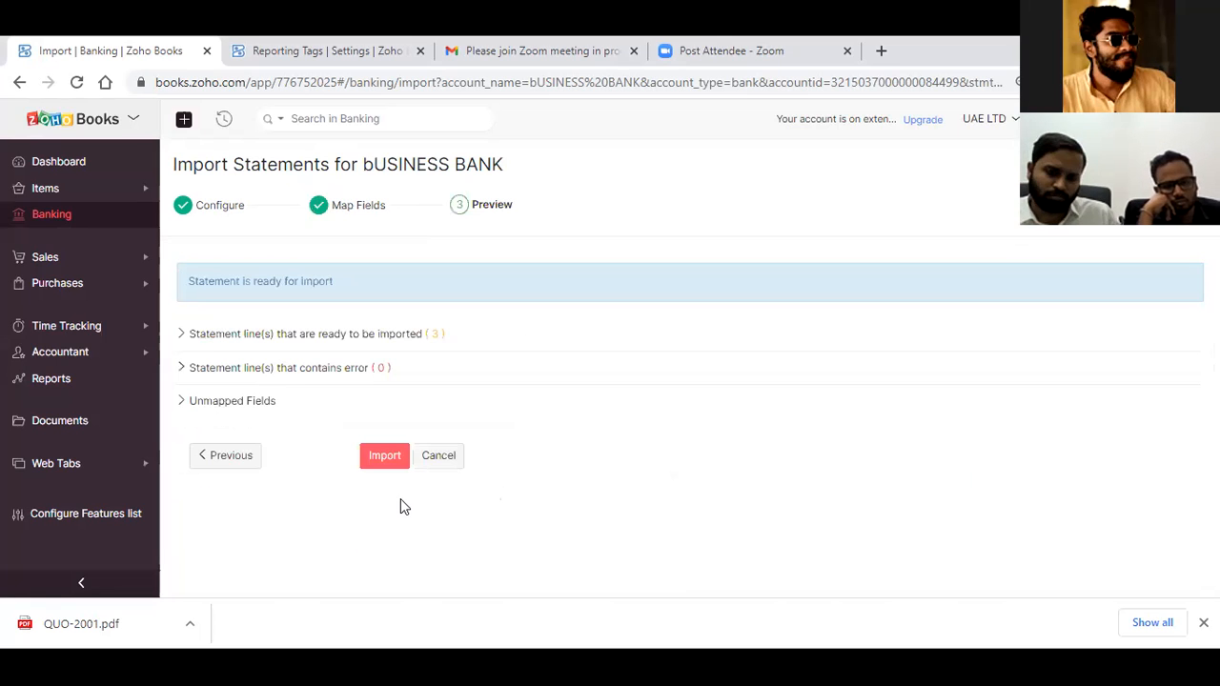
pyautogui.click(381, 456)
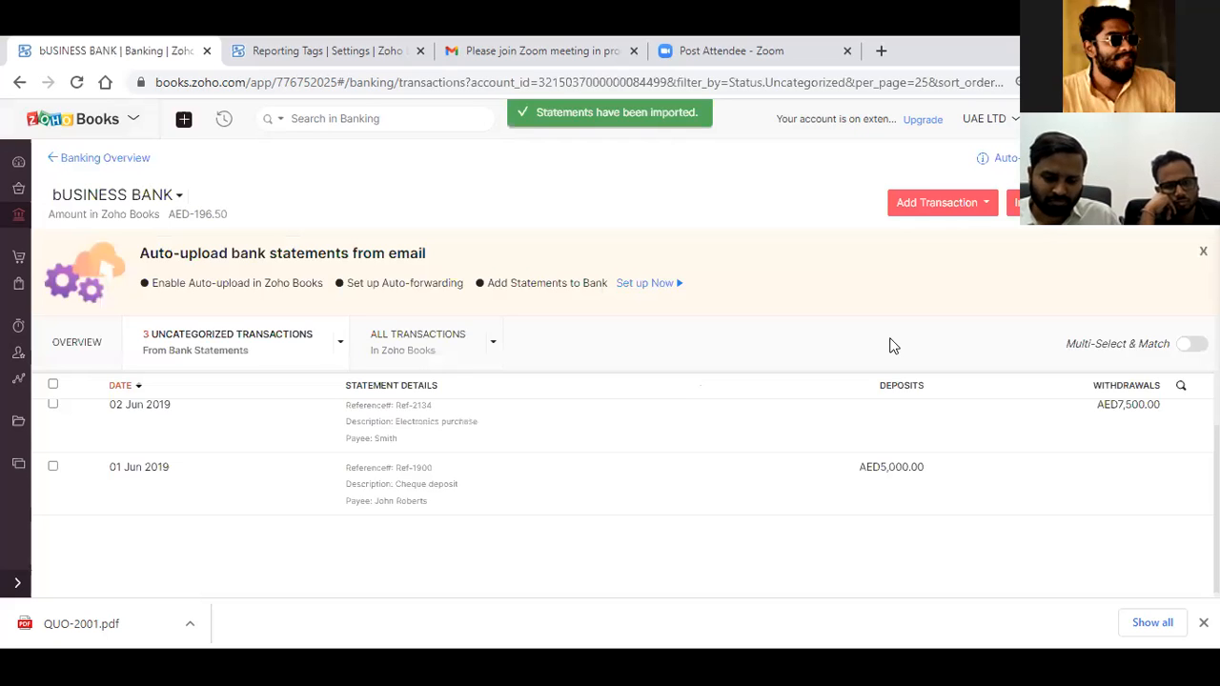
# Step: Open the uncategorized 03 Jun 2019 insurance payment for categorizing and choose ALLOWANCES RENT as its expense account
pyautogui.scroll(1, 904, 454)
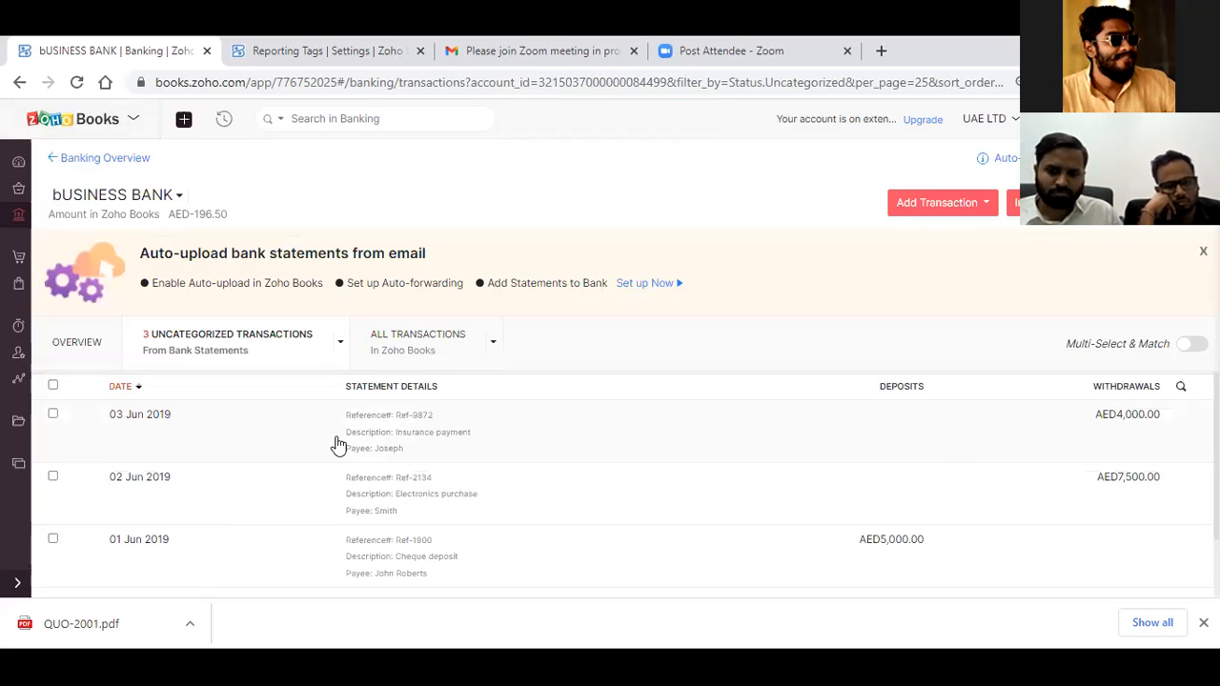
pyautogui.click(879, 415)
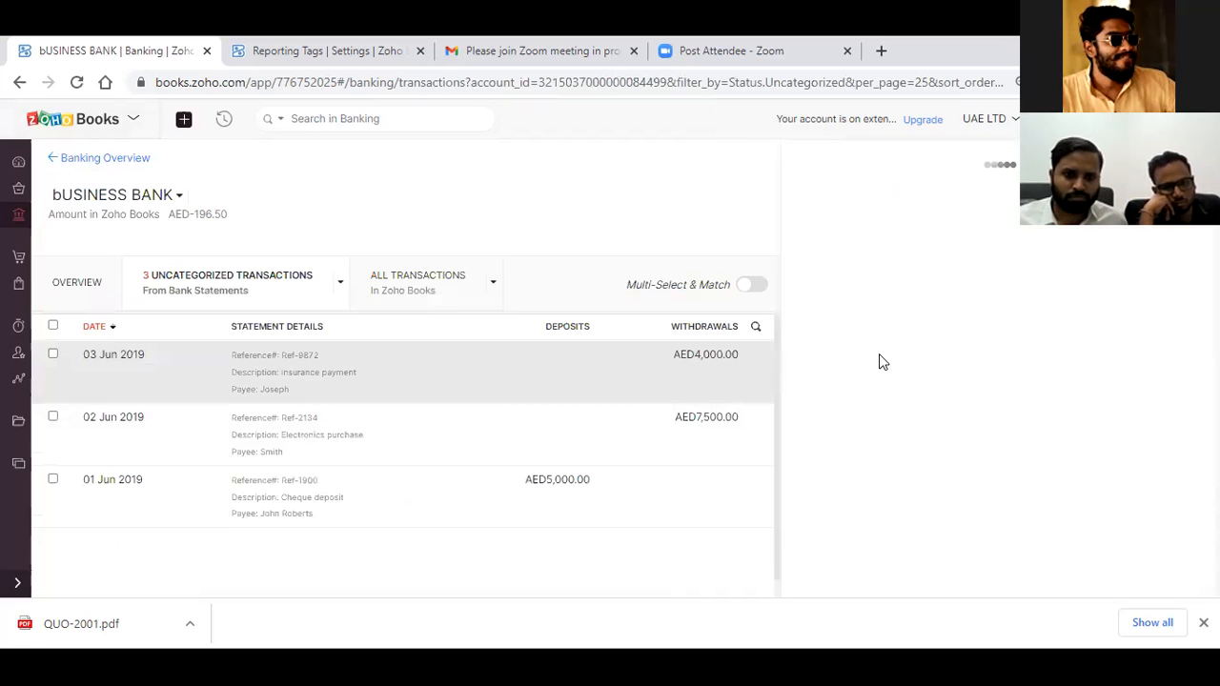
pyautogui.click(1098, 305)
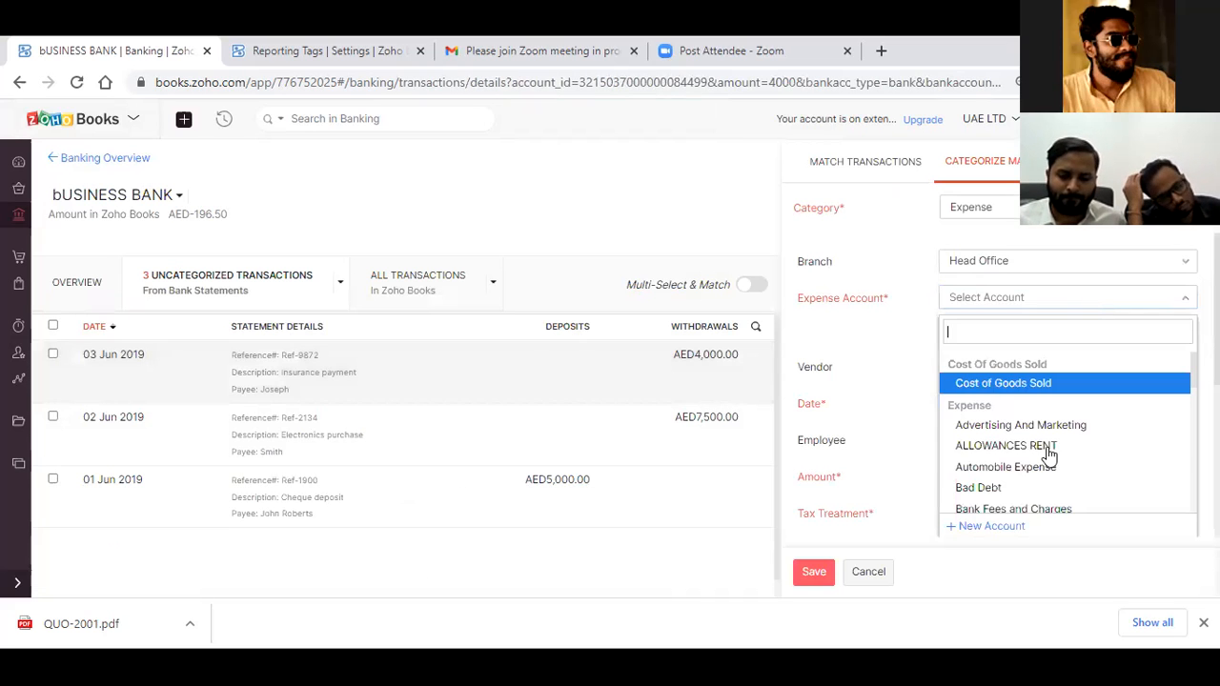
pyautogui.click(1005, 446)
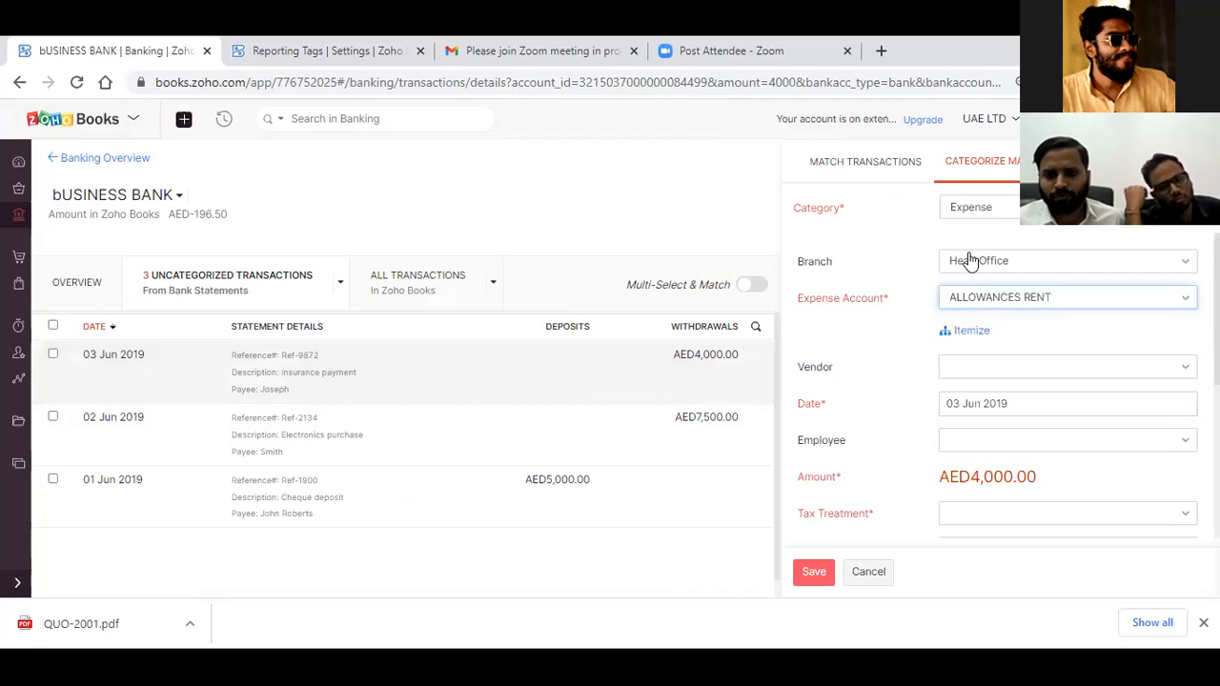
# Step: Change the insurance payment's expense account to Other Expenses
pyautogui.scroll(-1, 1097, 296)
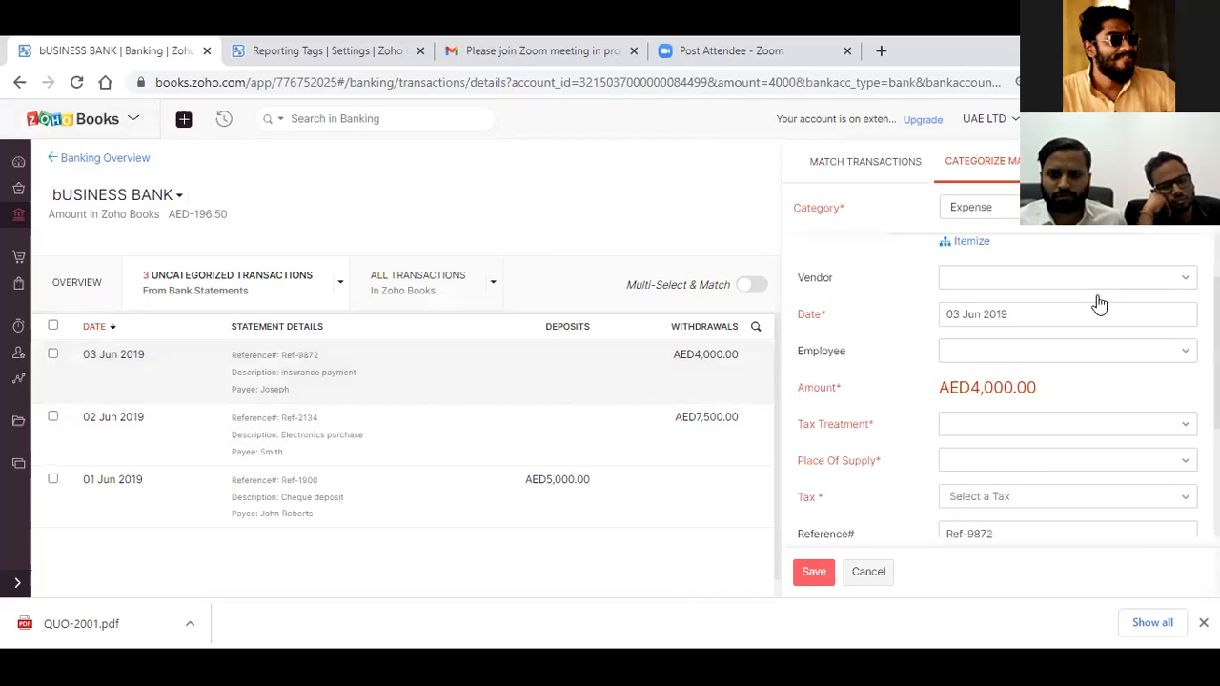
pyautogui.scroll(1, 1097, 297)
pyautogui.click(1097, 297)
pyautogui.scroll(-5, 1029, 458)
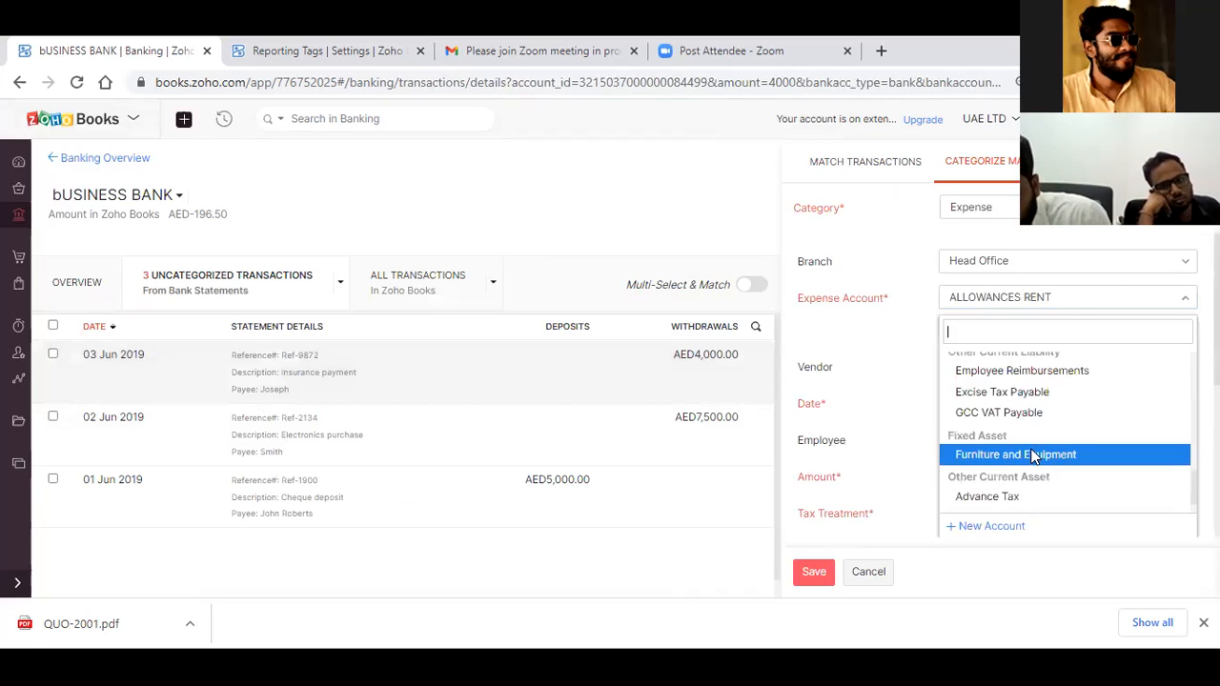
pyautogui.scroll(2, 1022, 429)
pyautogui.scroll(1, 1017, 398)
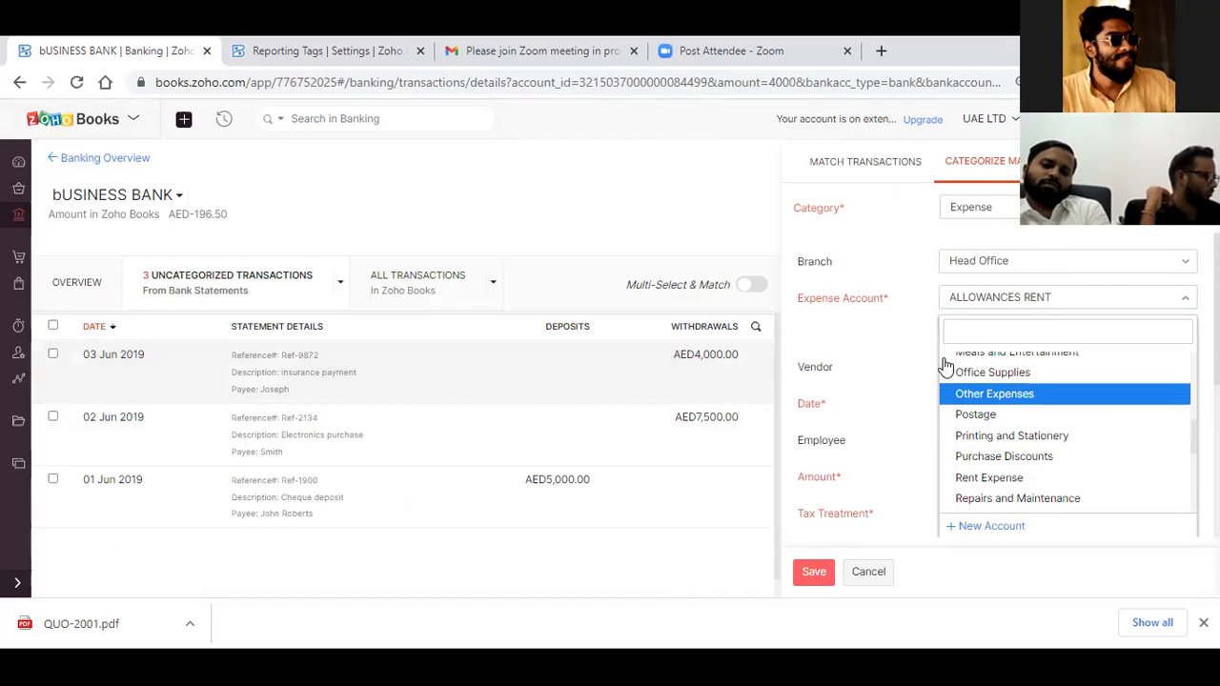
pyautogui.click(900, 381)
# Step: Choose a tax treatment for the insurance expense and save the categorization
pyautogui.scroll(-2, 1057, 291)
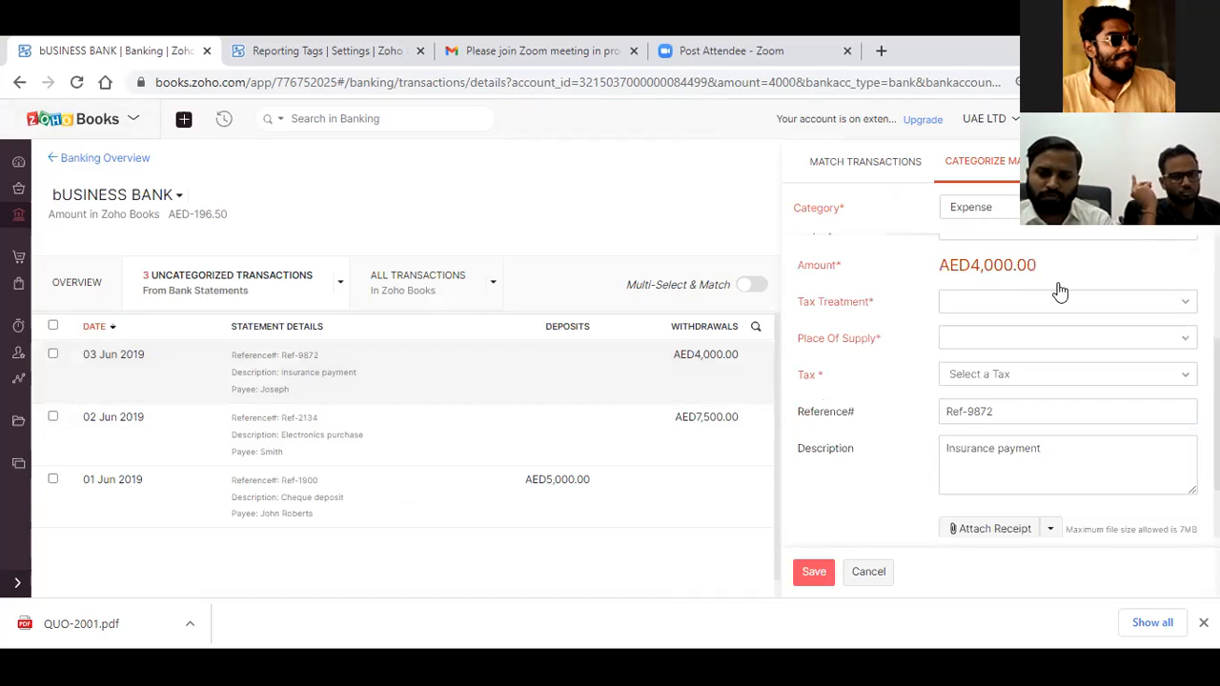
pyautogui.scroll(-1, 1081, 250)
pyautogui.click(1060, 245)
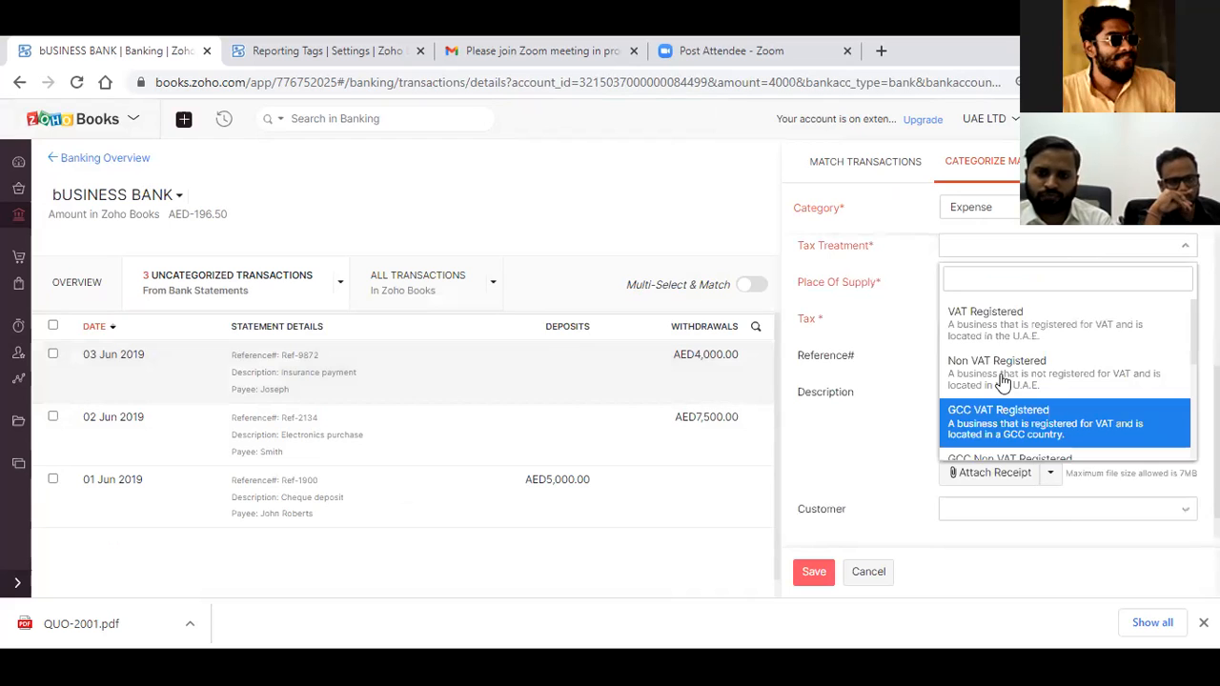
pyautogui.scroll(-2, 993, 429)
pyautogui.click(1008, 334)
pyautogui.click(809, 574)
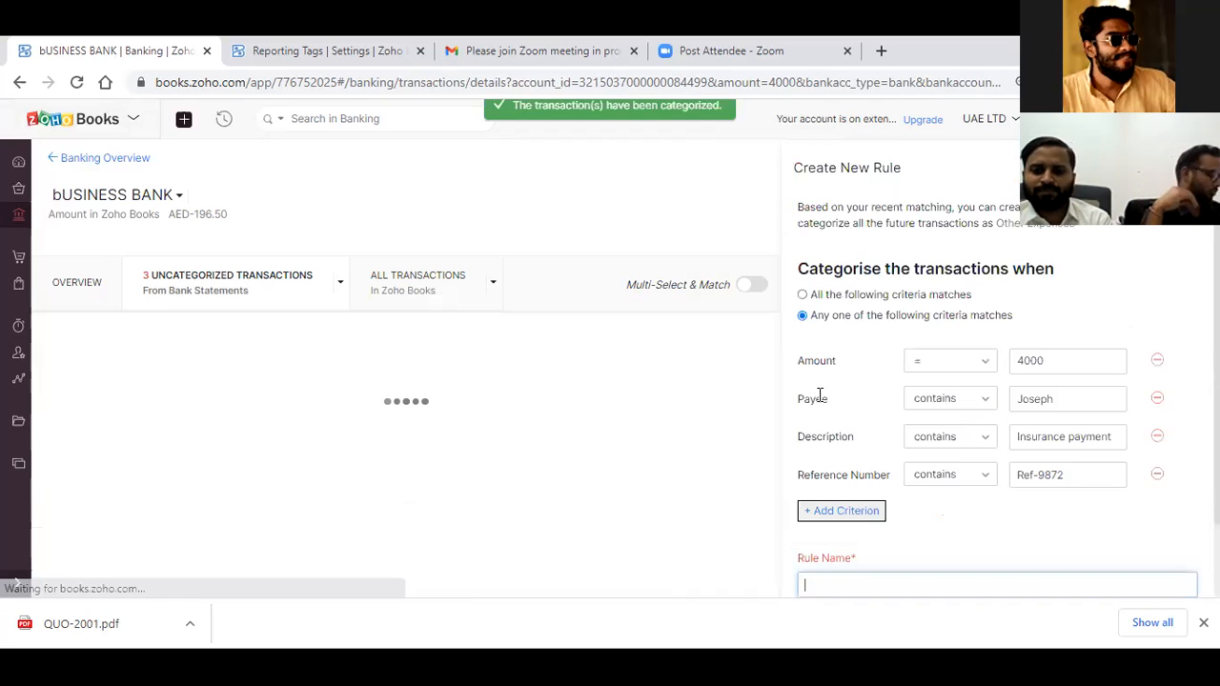
# Step: In the new rule, remove the Amount, Payee and Reference Number criteria and shorten the Description criterion to Insurance
pyautogui.scroll(-1, 829, 410)
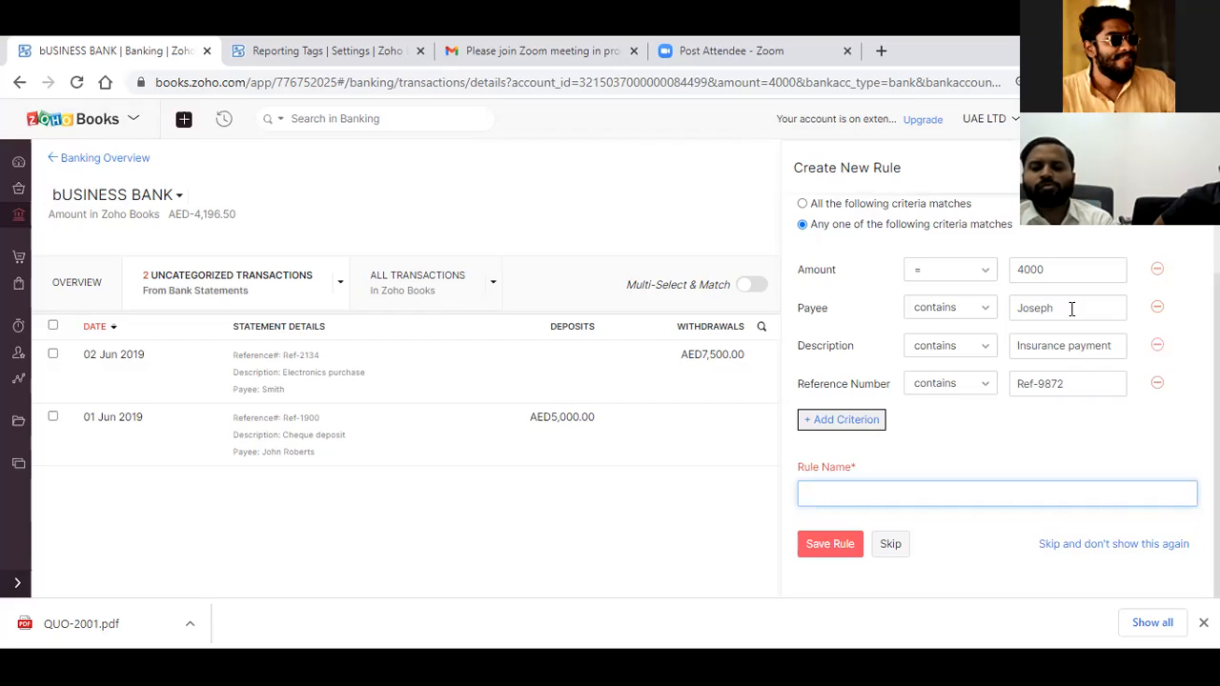
pyautogui.click(1157, 271)
pyautogui.click(1159, 310)
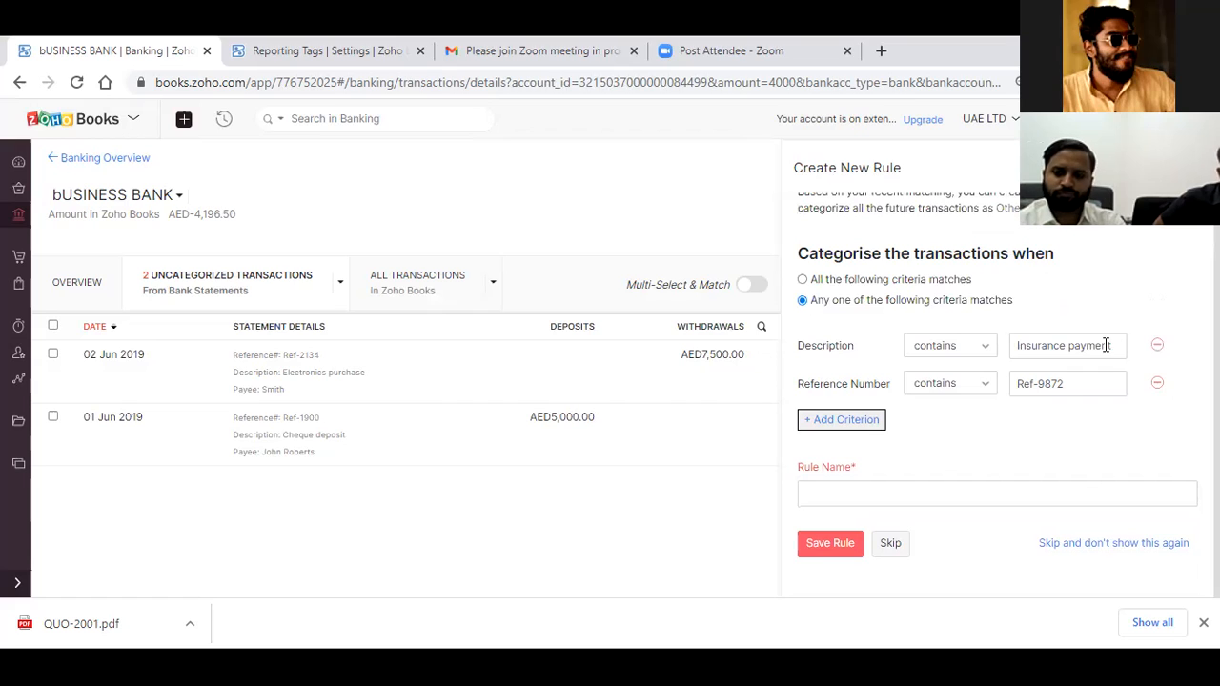
pyautogui.doubleClick(1069, 354)
pyautogui.press('BackSpace')
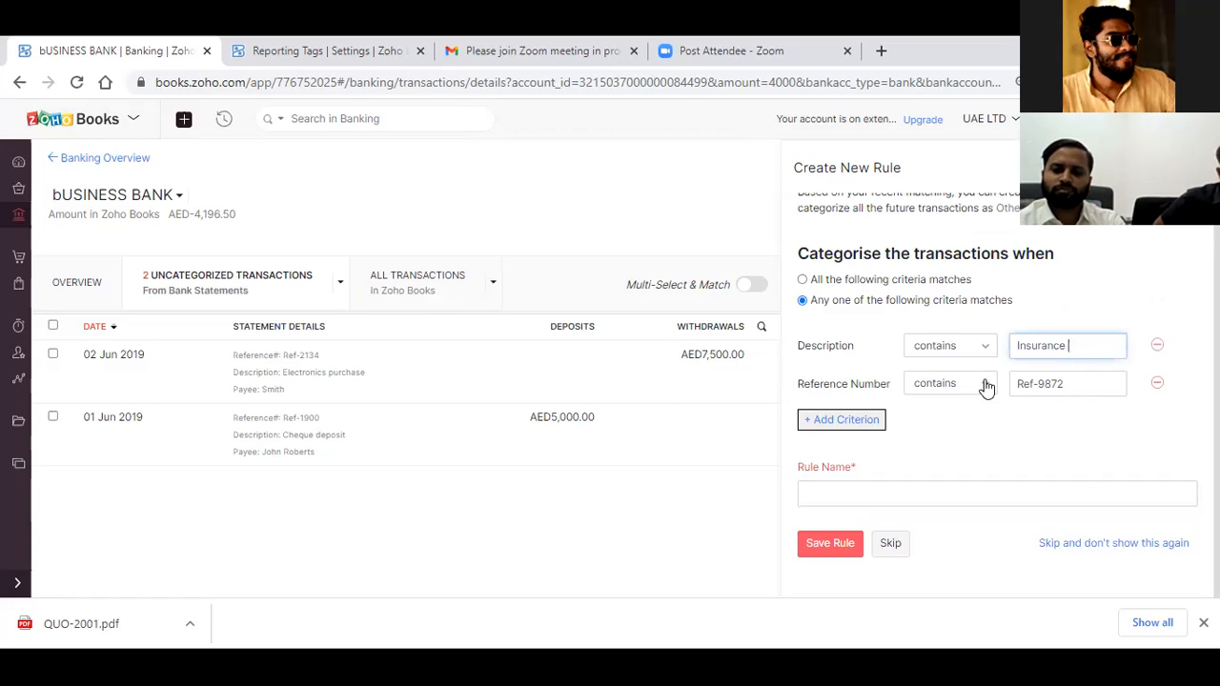
pyautogui.click(1157, 383)
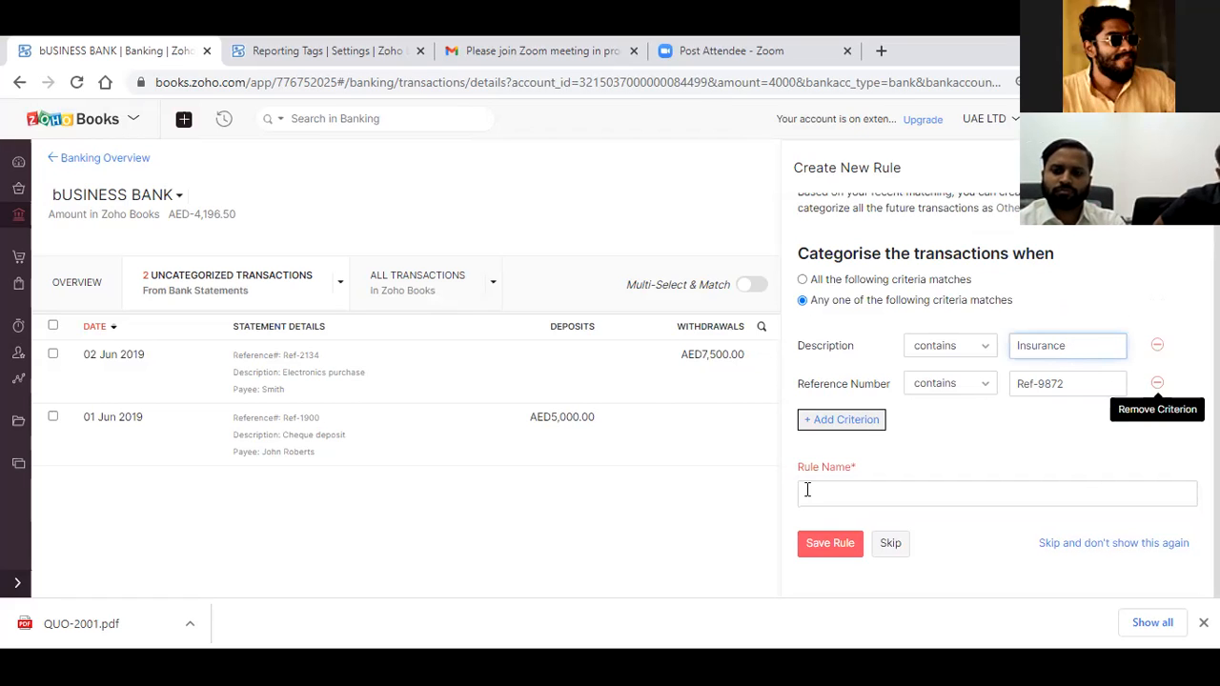
# Step: Name the transaction rule INSUARNCE and save it
pyautogui.click(840, 482)
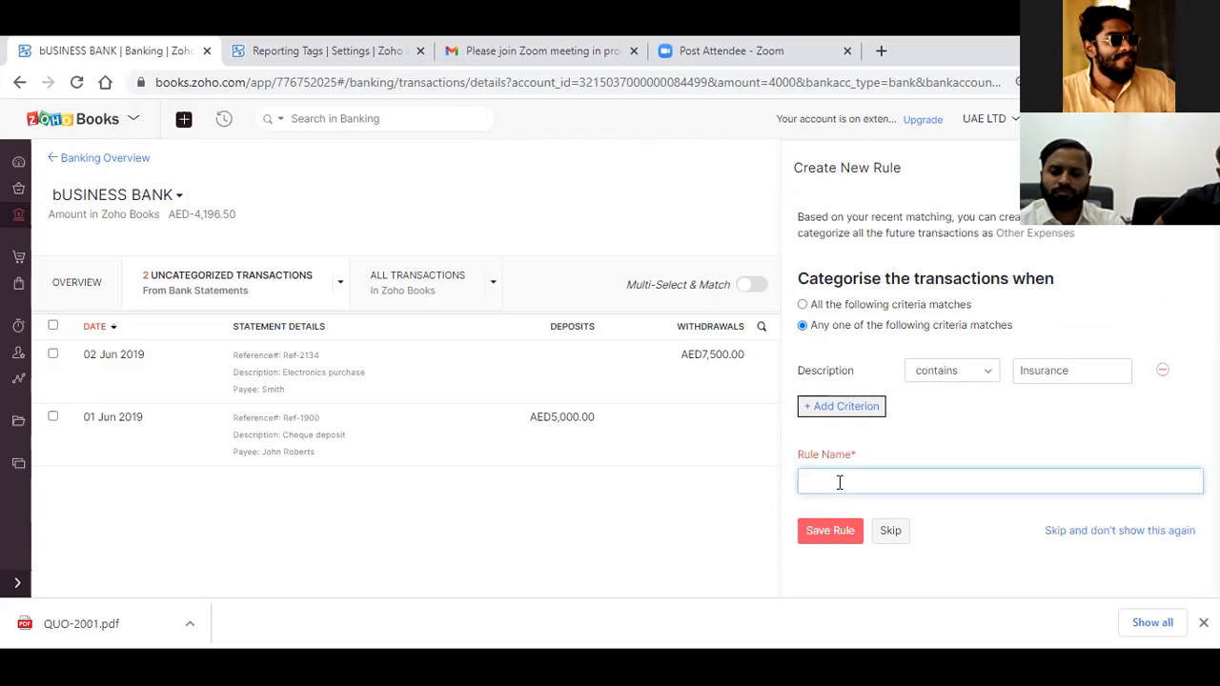
pyautogui.write('INSUARNCE')
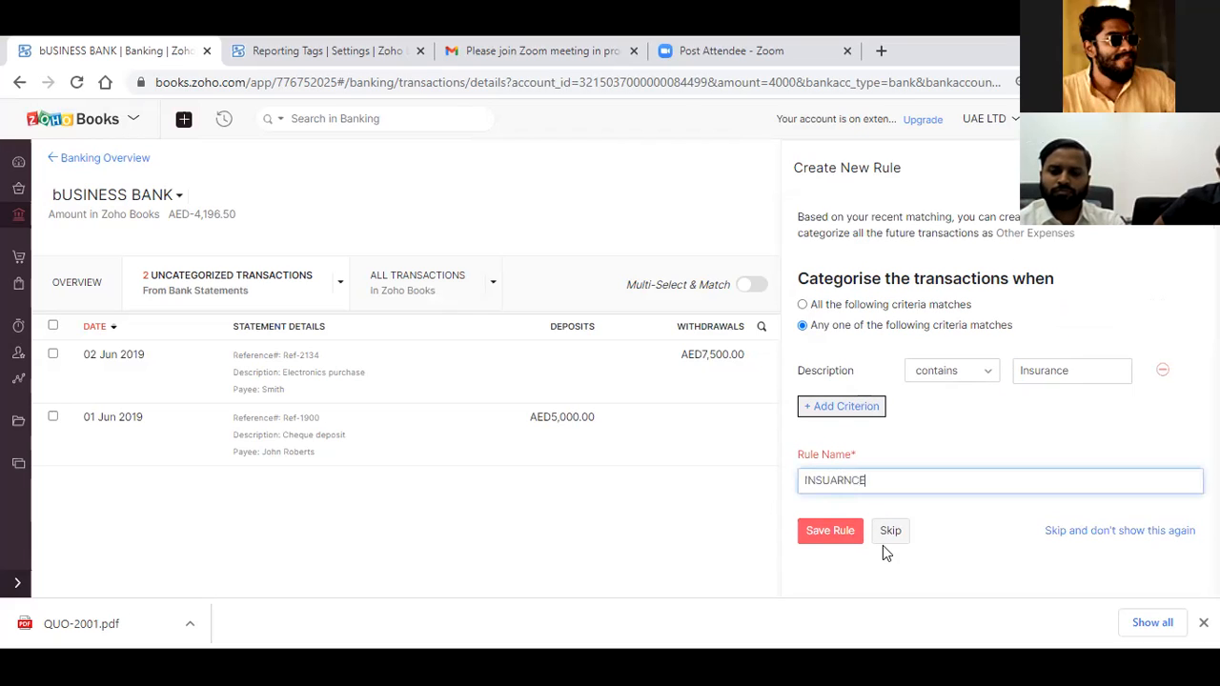
pyautogui.press('Return')
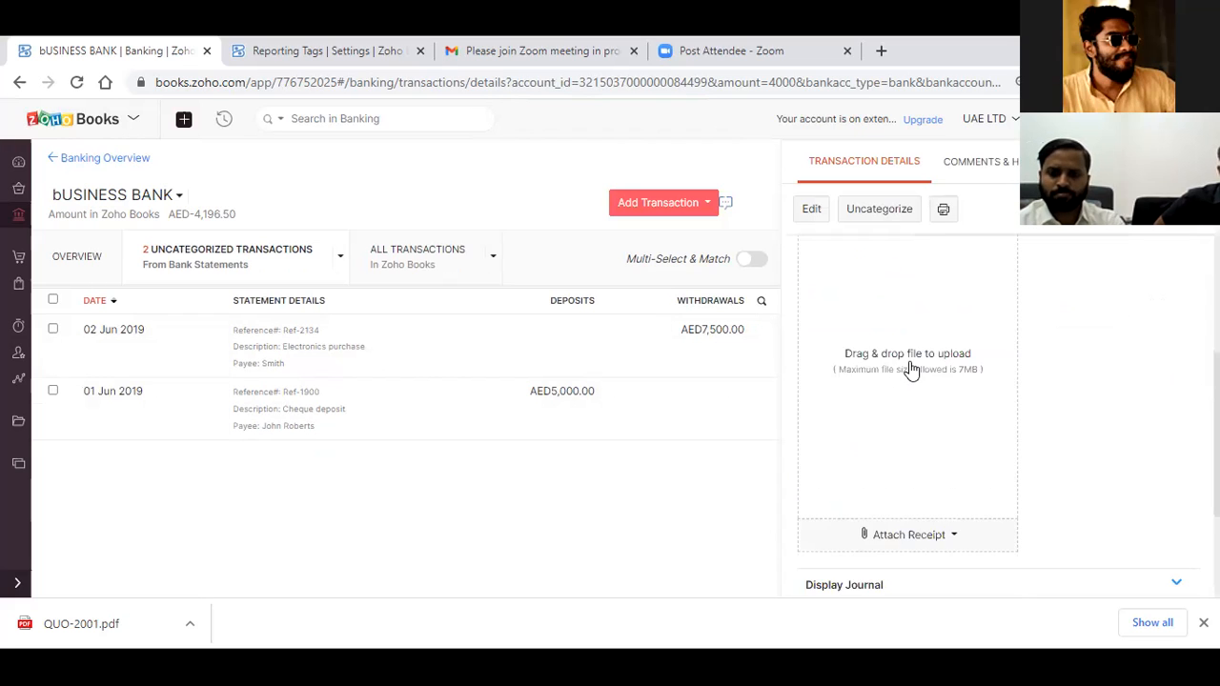
pyautogui.moveTo(892, 466); pyautogui.dragTo(811, 466)
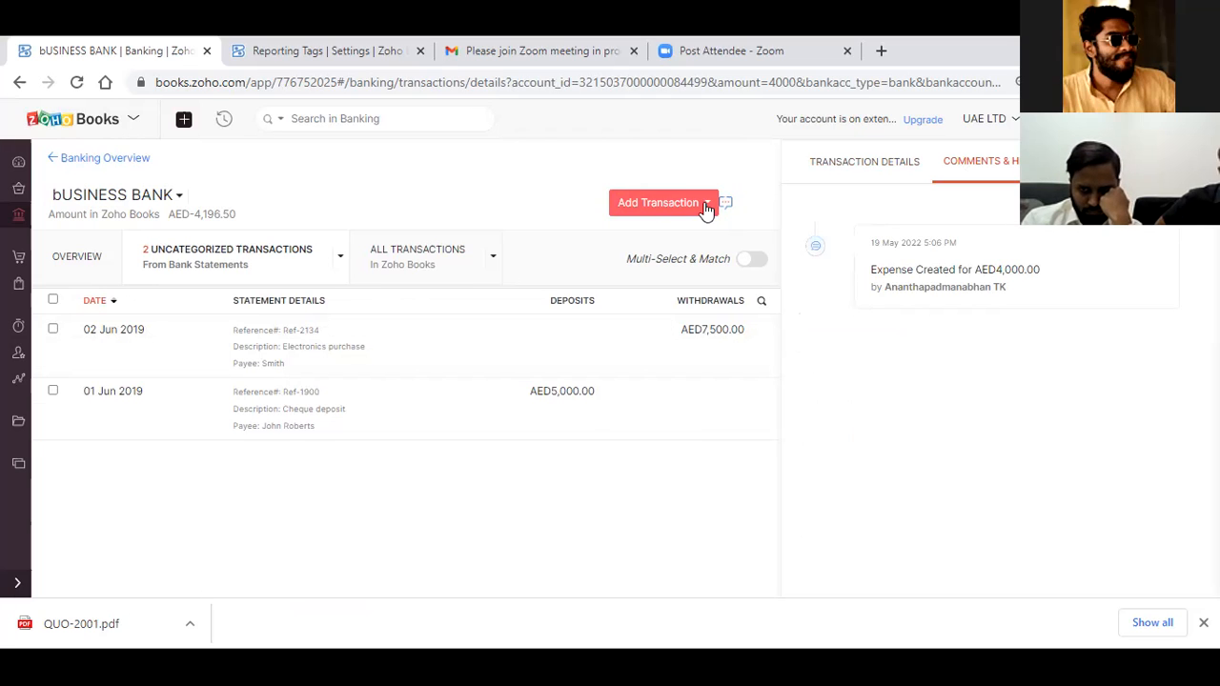
pyautogui.click(618, 203)
pyautogui.press('Escape')
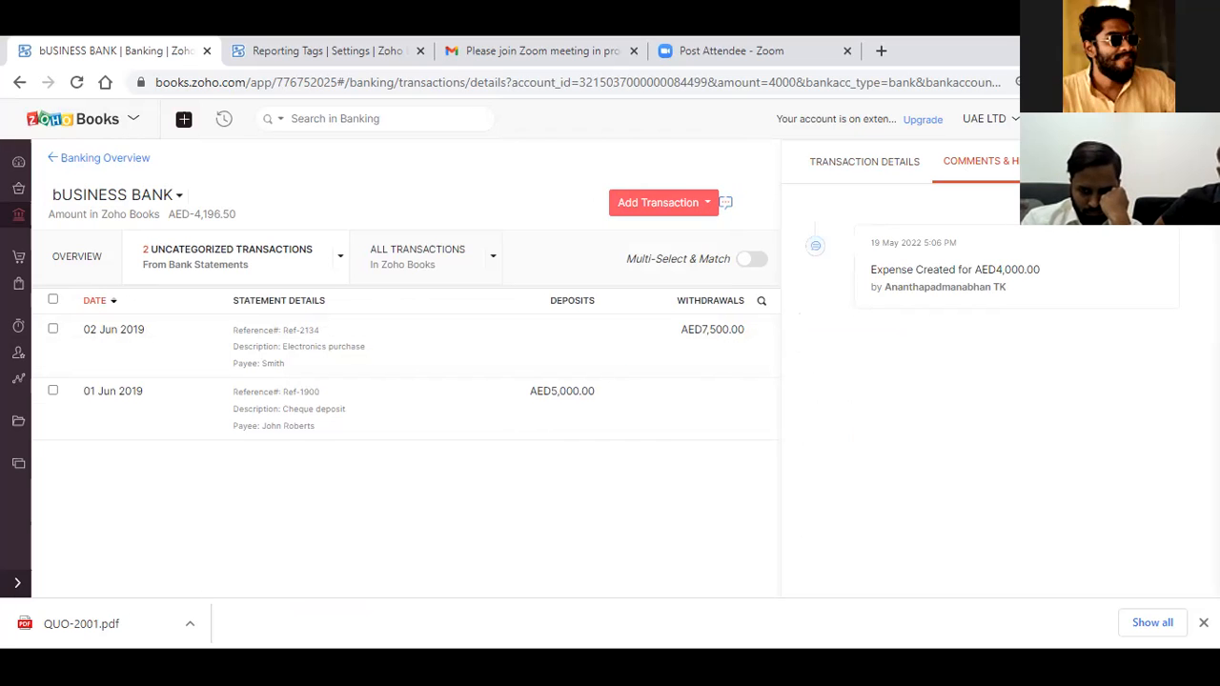
# Step: Close the transaction details and begin a new reconciliation for the bUSINESS BANK account
pyautogui.click(1193, 162)
pyautogui.click(1141, 203)
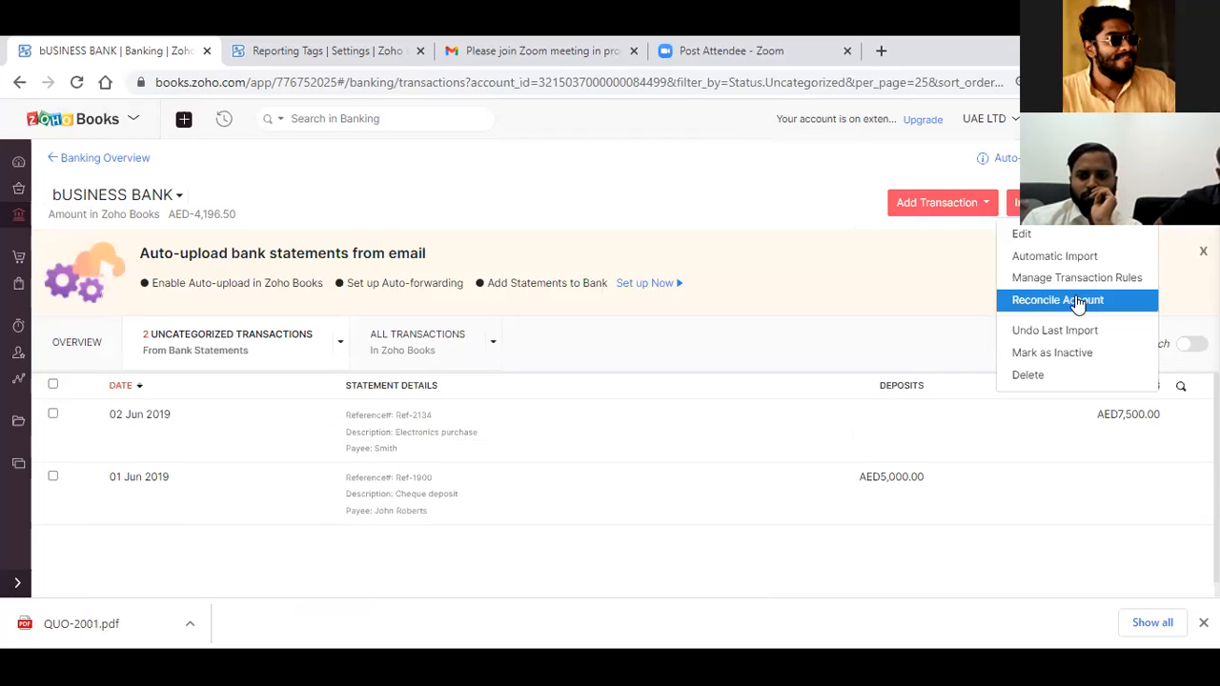
pyautogui.click(1029, 303)
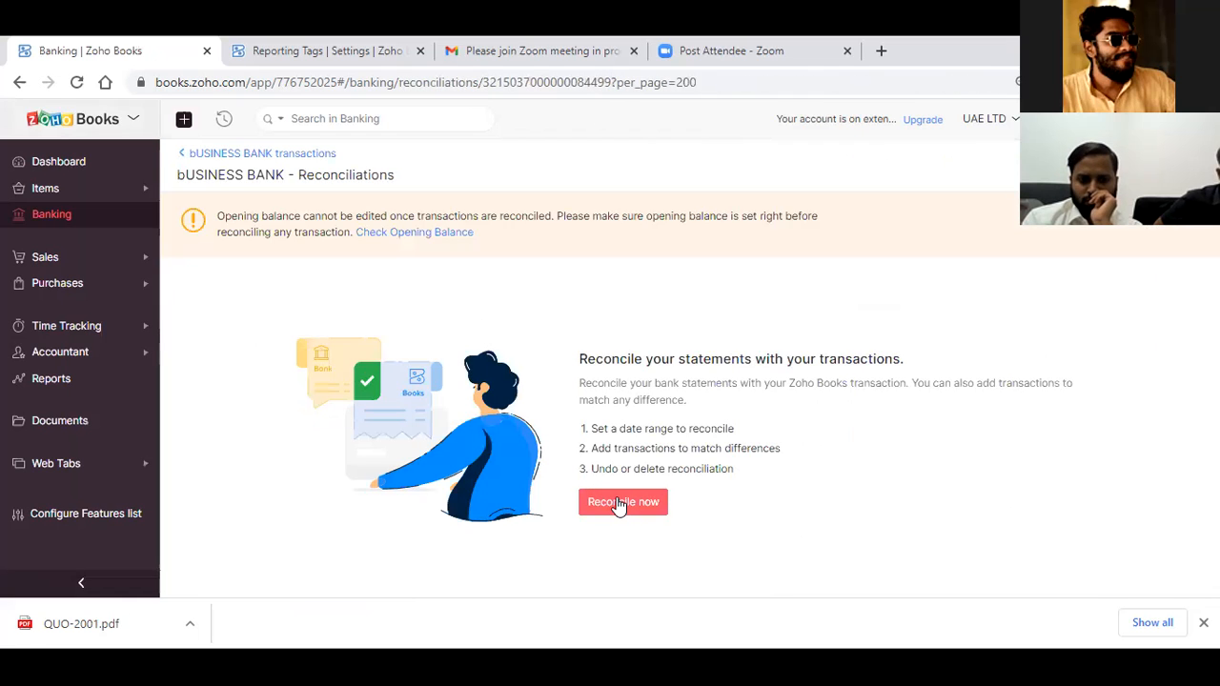
pyautogui.click(620, 503)
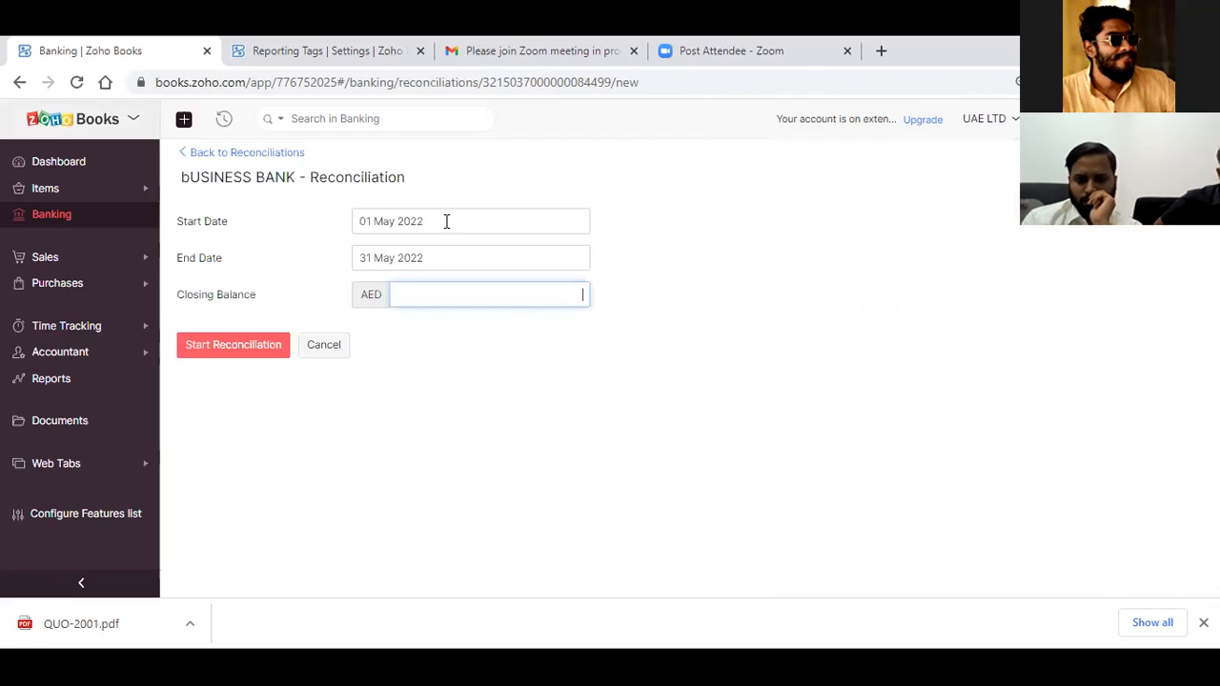
# Step: Keep the period 01 May 2022 to 31 May 2022, enter a closing balance of 556789 and start the reconciliation
pyautogui.click(412, 221)
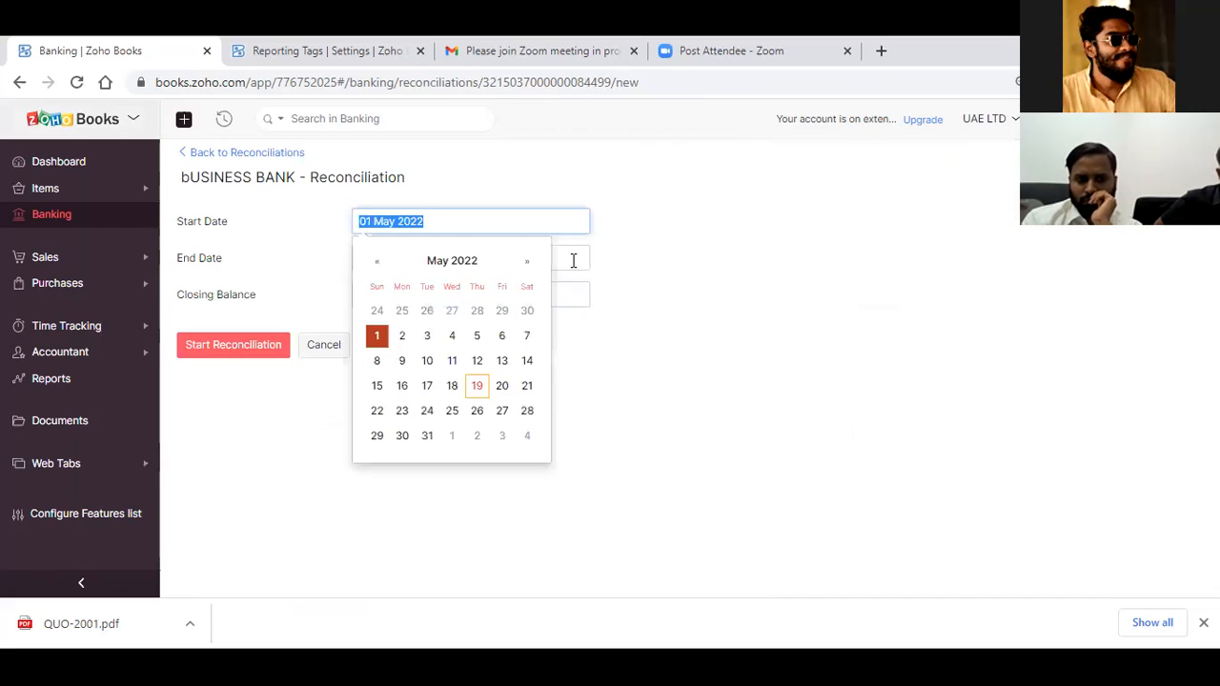
pyautogui.click(455, 293)
pyautogui.click(455, 292)
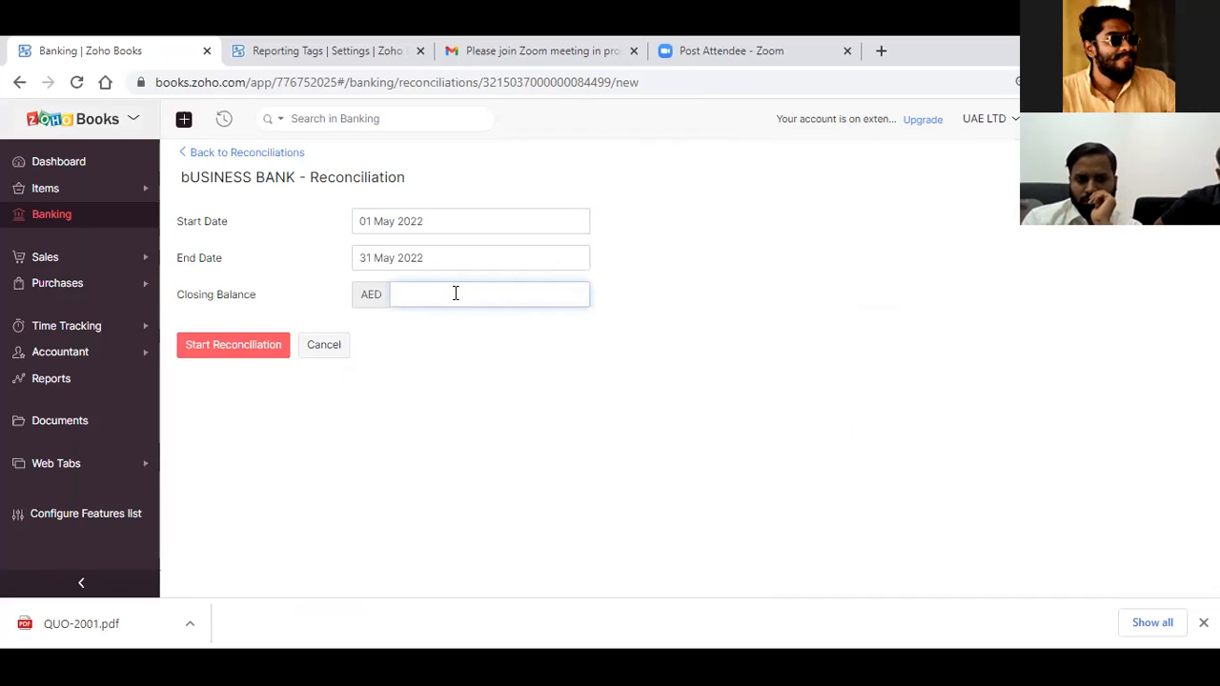
pyautogui.write('556789')
pyautogui.click(237, 345)
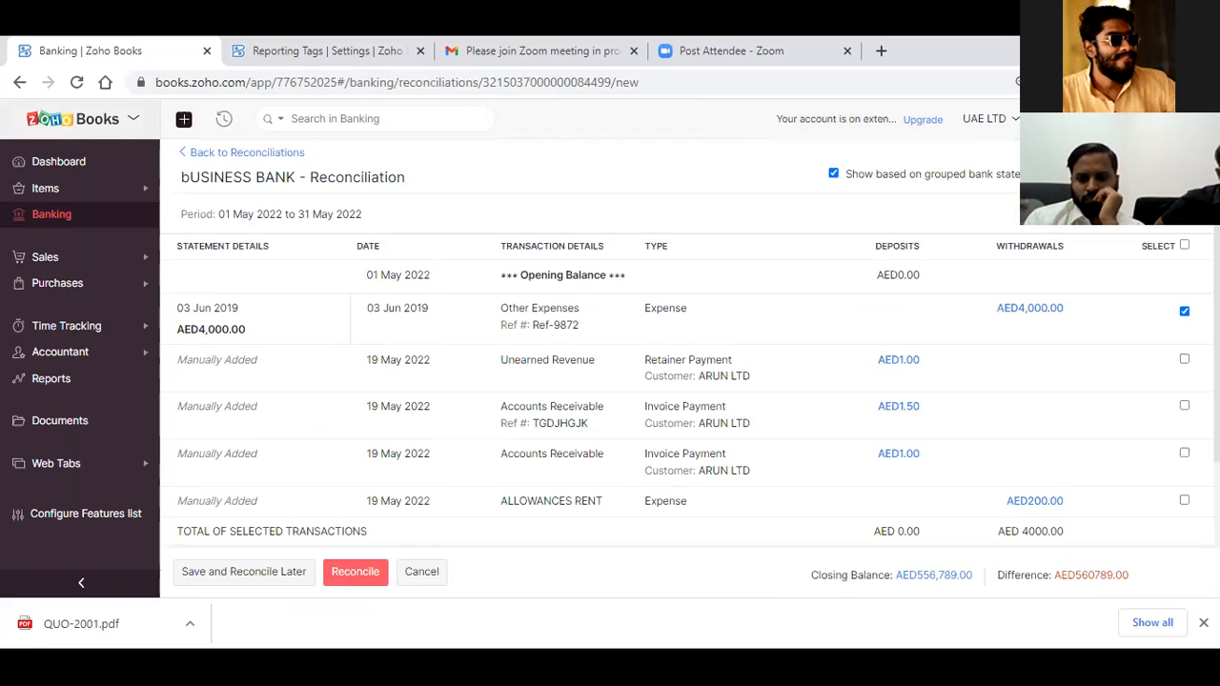
# Step: Try different transaction selections for the reconciliation, leaving only the AED1.00 invoice payment selected
pyautogui.click(1186, 314)
pyautogui.click(1185, 362)
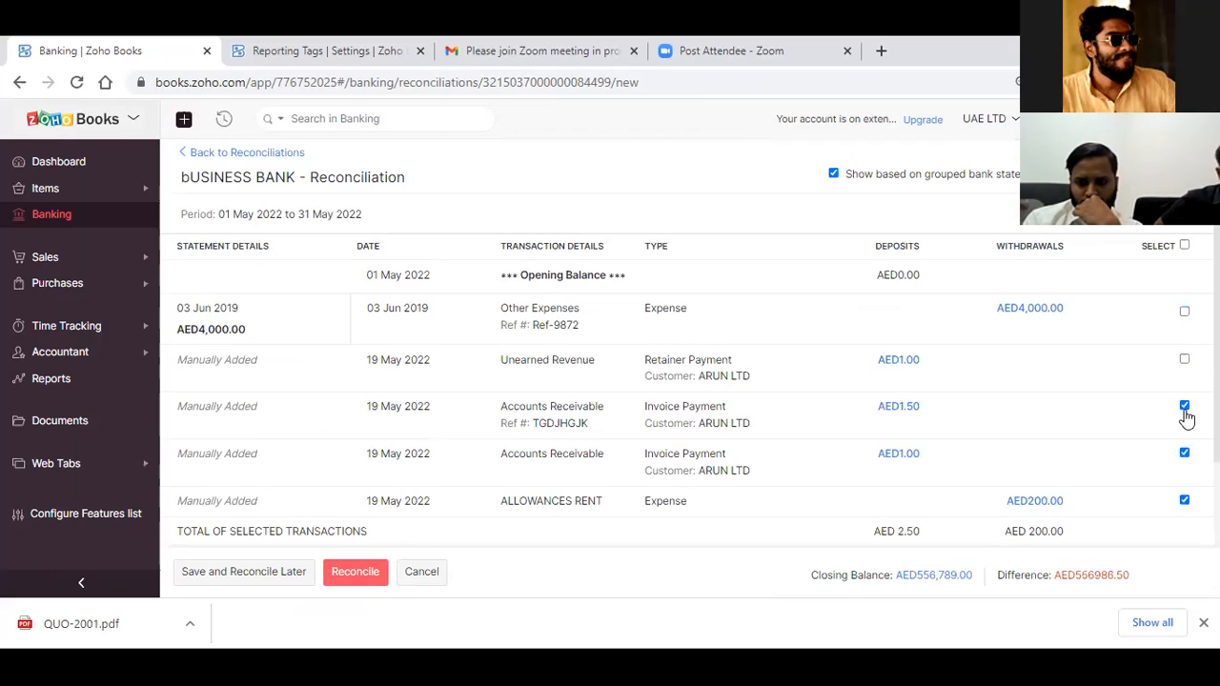
pyautogui.click(1185, 502)
pyautogui.click(1185, 407)
pyautogui.scroll(-3, 324, 582)
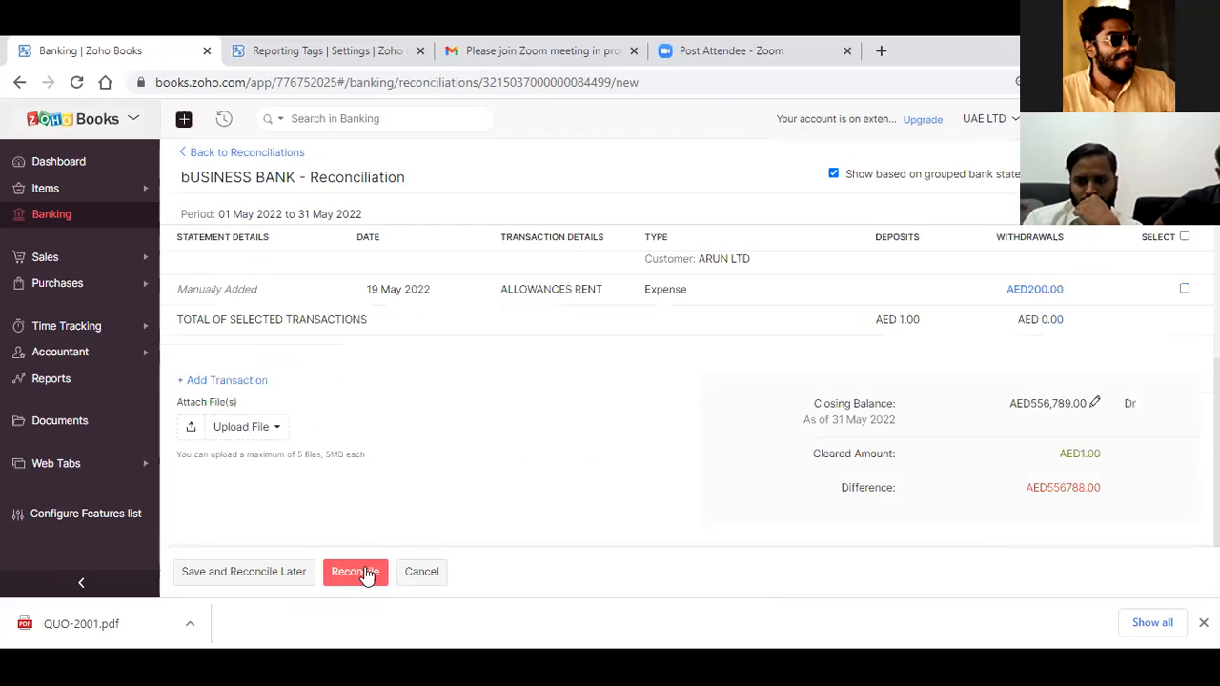
# Step: View the file attachment sources offered for the reconciliation and cancel the matching of transactions
pyautogui.click(229, 433)
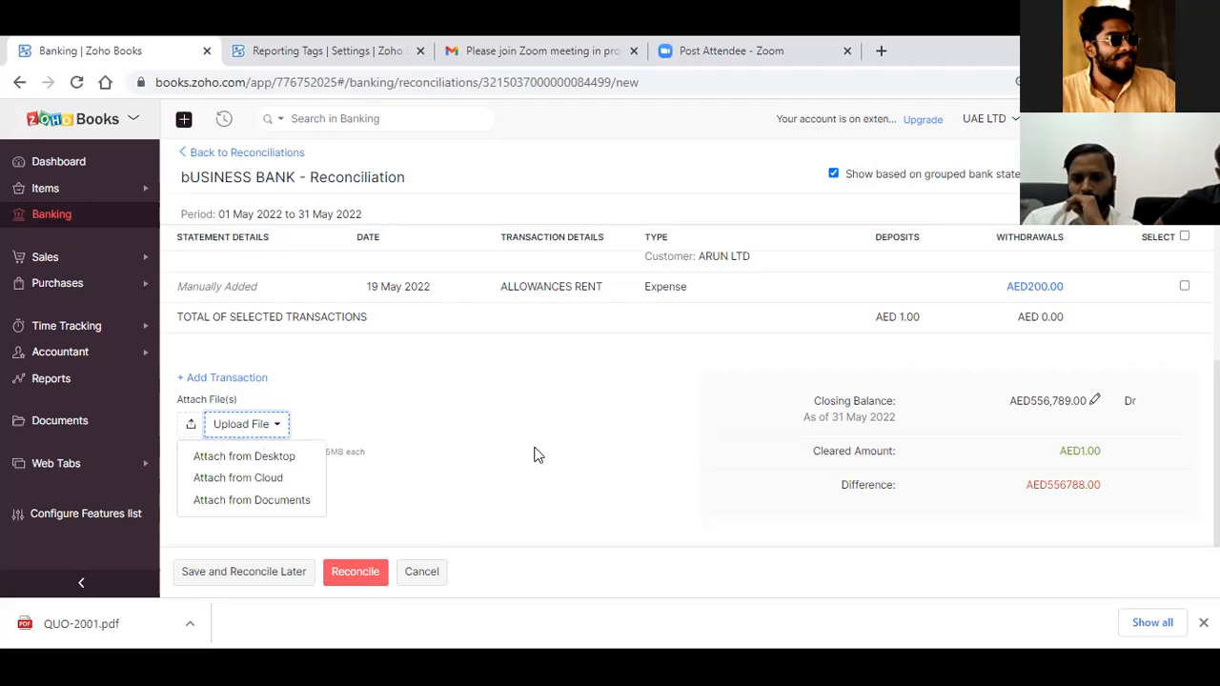
pyautogui.scroll(3, 556, 438)
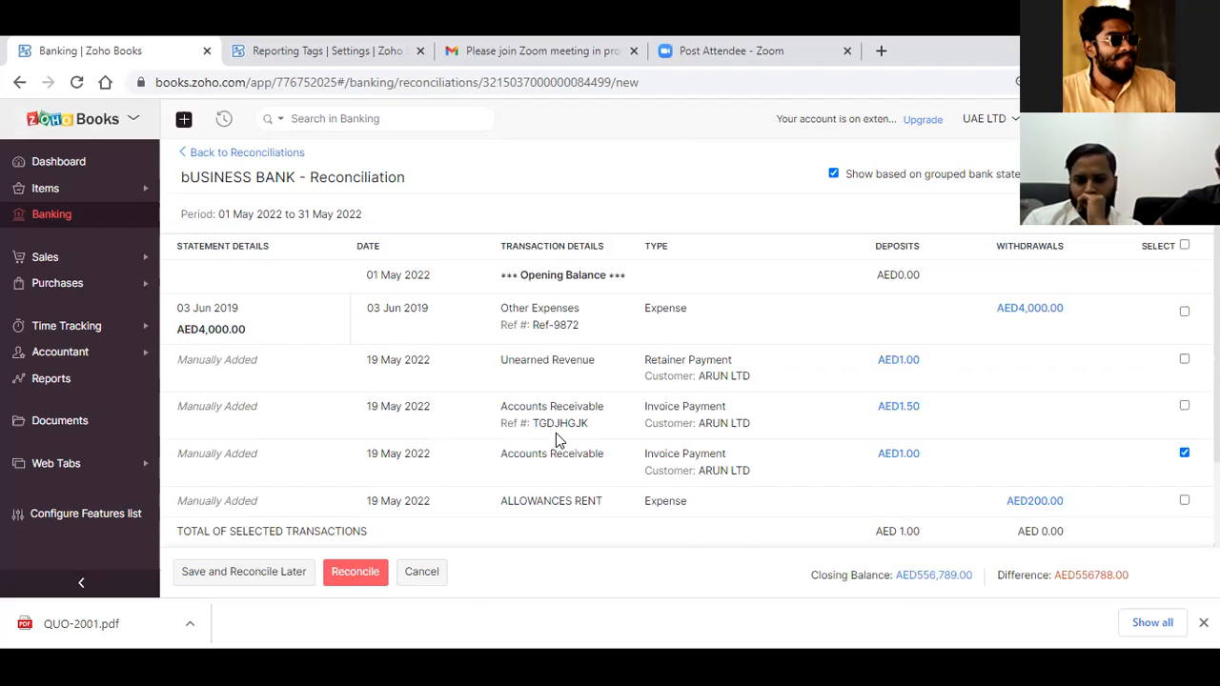
pyautogui.click(421, 571)
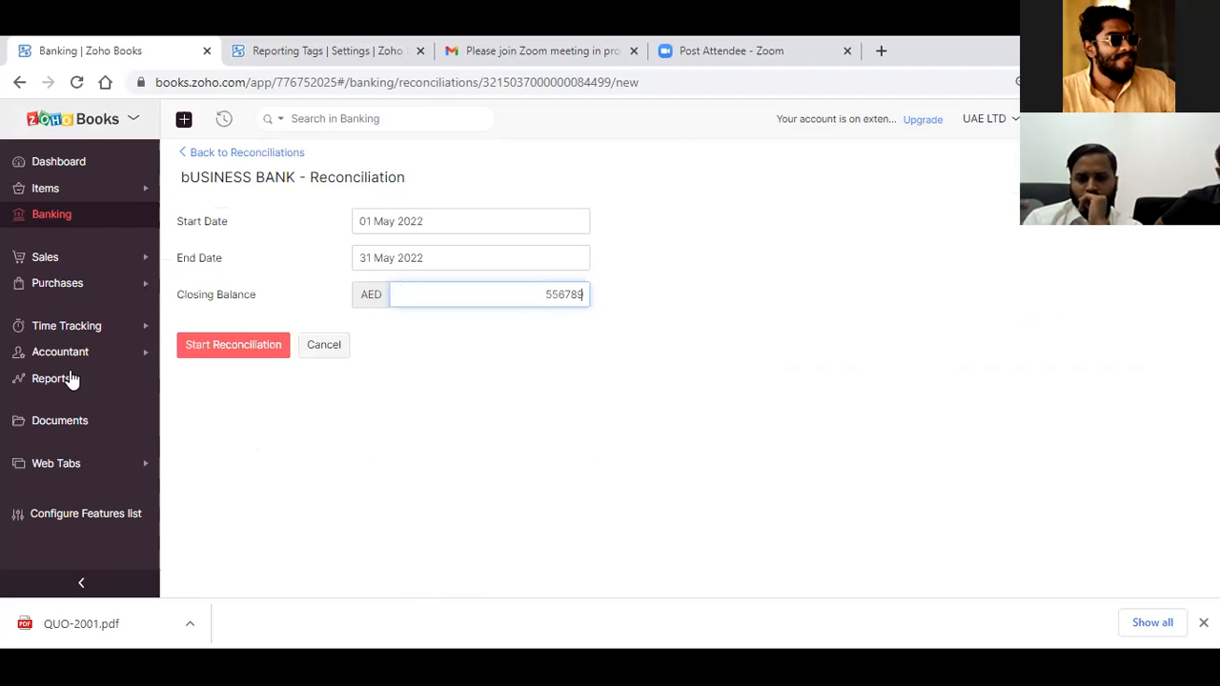
# Step: Leave the reconciliation and browse the pages available in the Accountant module
pyautogui.click(38, 192)
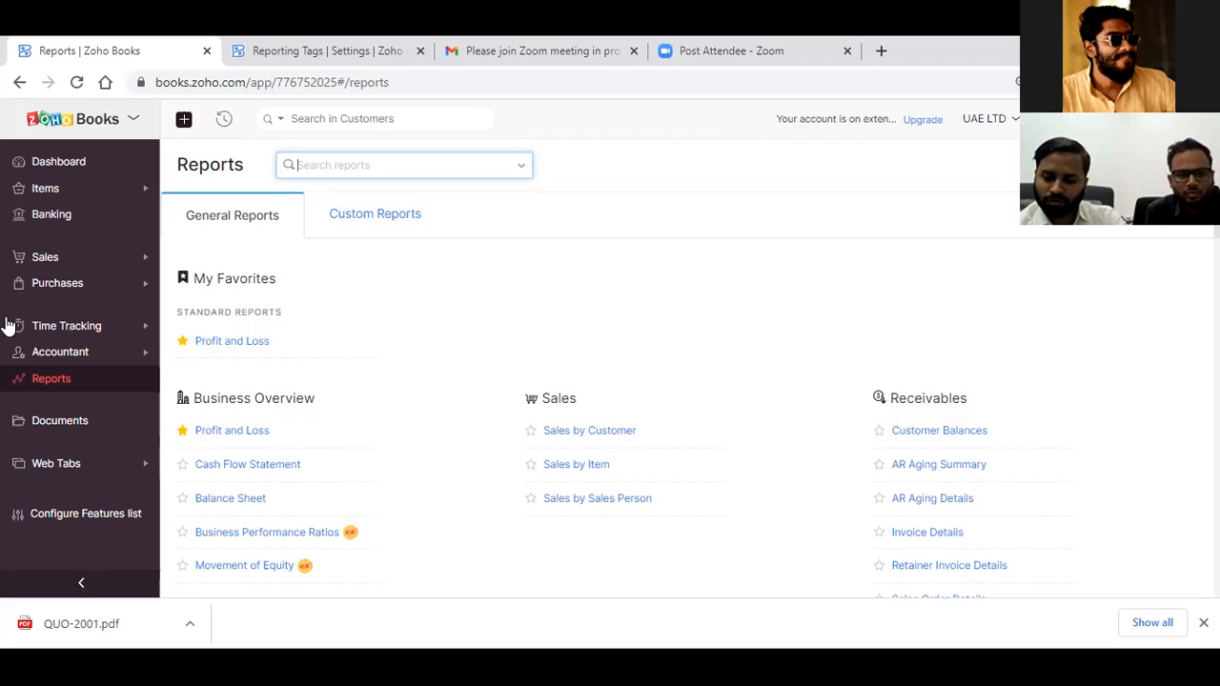
pyautogui.click(83, 353)
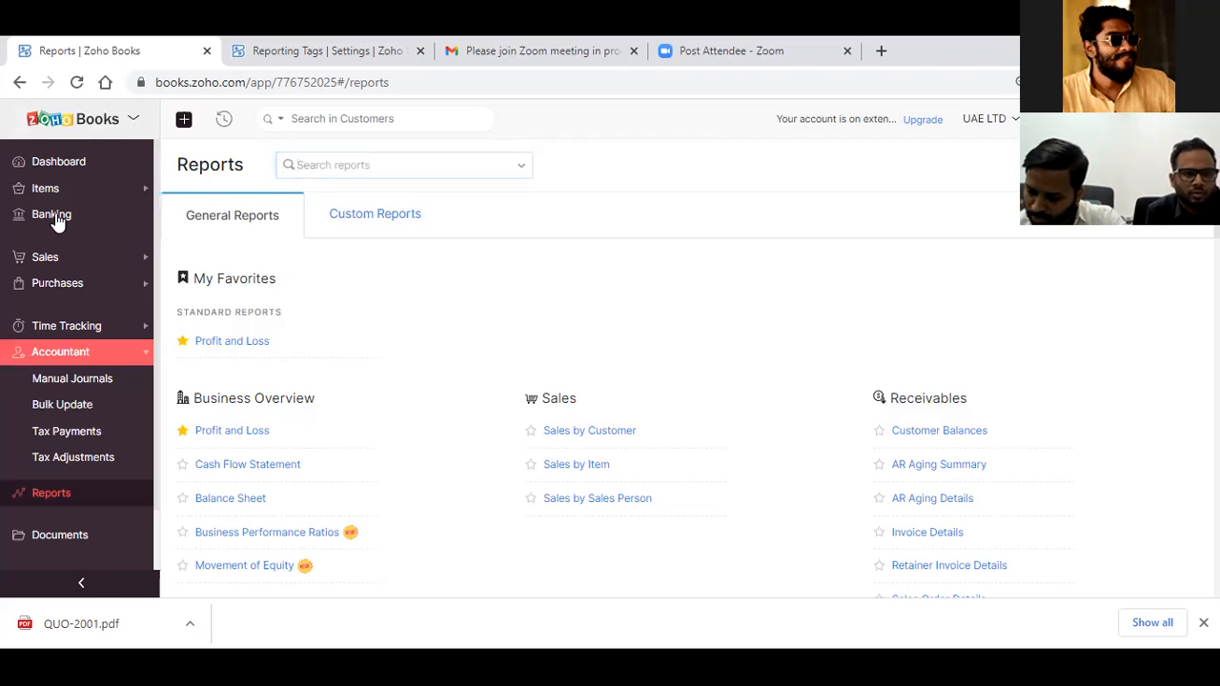
pyautogui.scroll(-2, 57, 221)
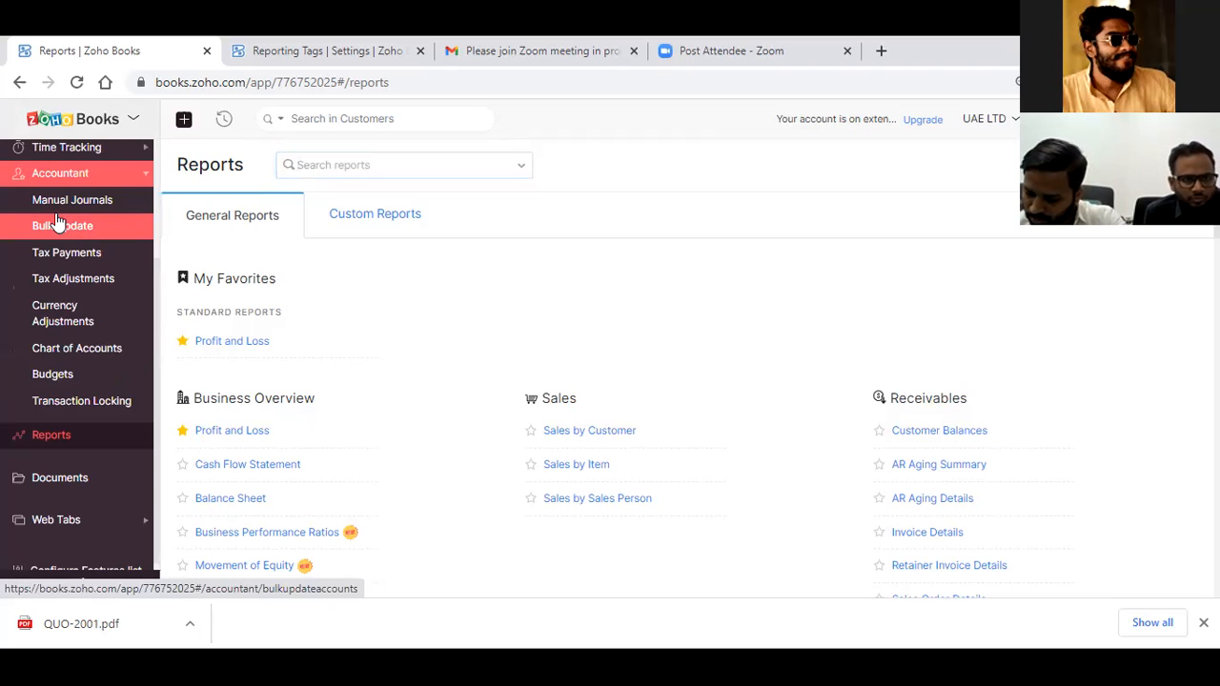